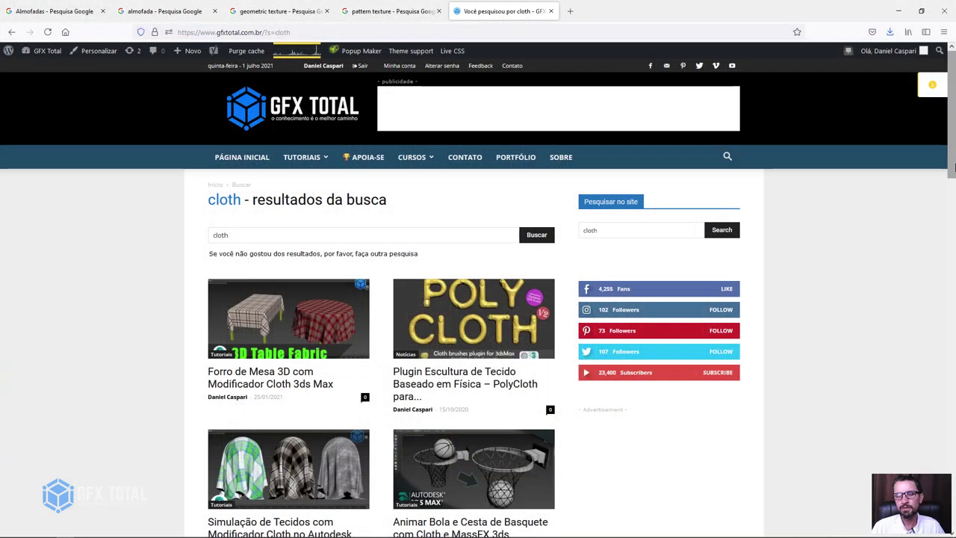
Scroll the GFX Total cloth results down to the Sofá Capitoné tufted sofa scene
drag(953, 138, 954, 448)
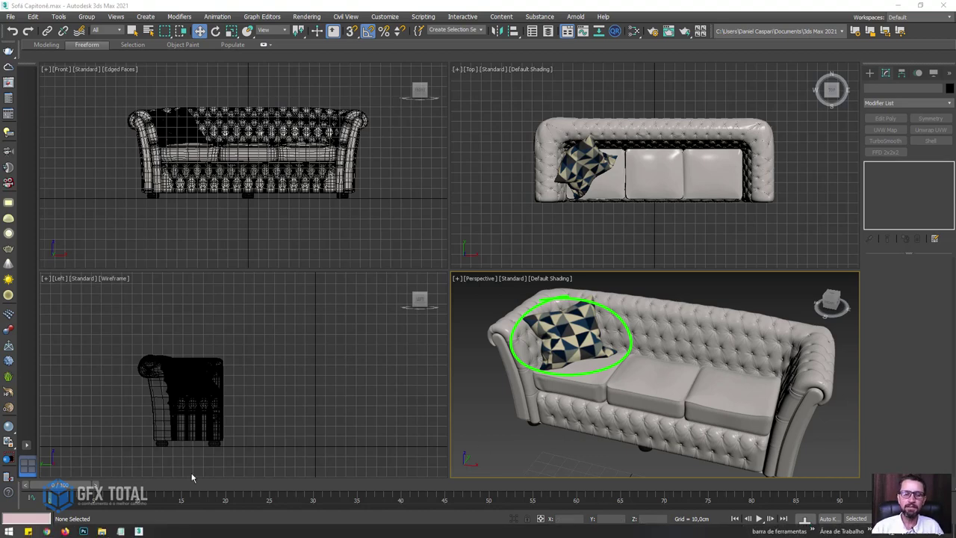
Bring Firefox back and review the Almofadas cushion searches, including the yellow geometric cushion
click(66, 530)
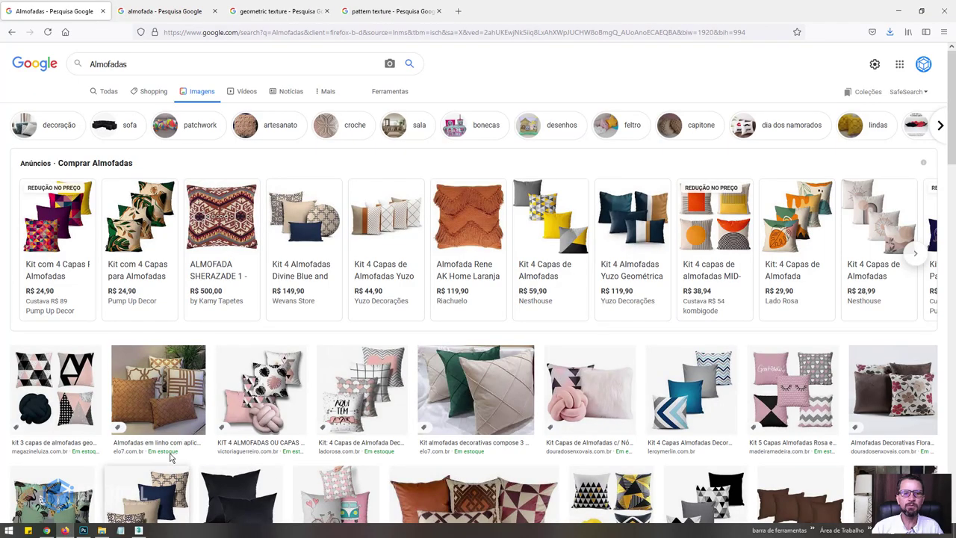
drag(133, 72, 76, 64)
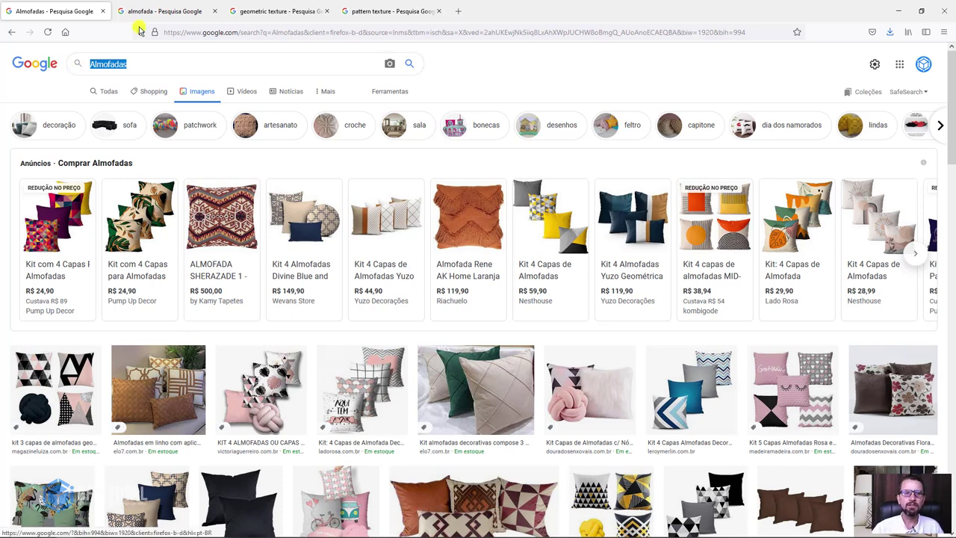
click(166, 12)
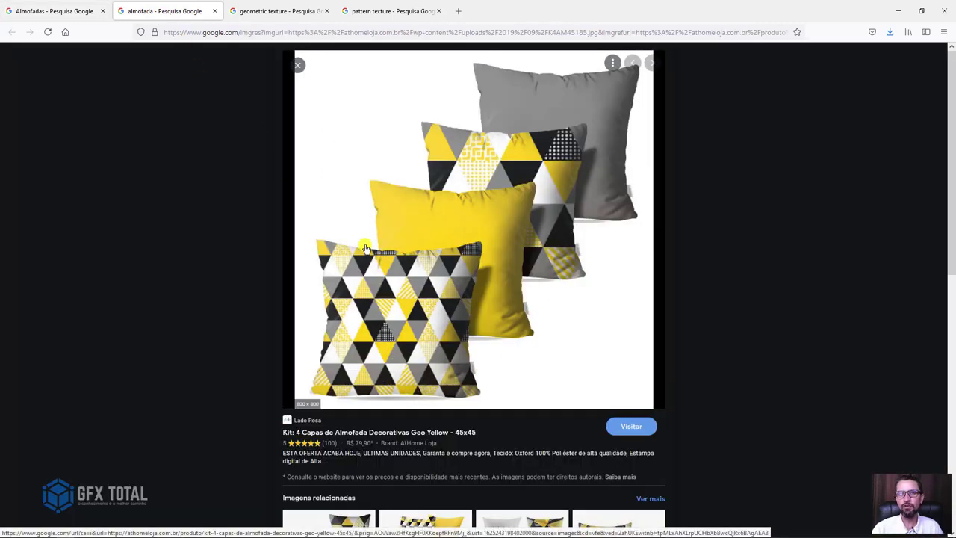
Browse the geometric texture image results, then move on to the pattern texture search
click(261, 11)
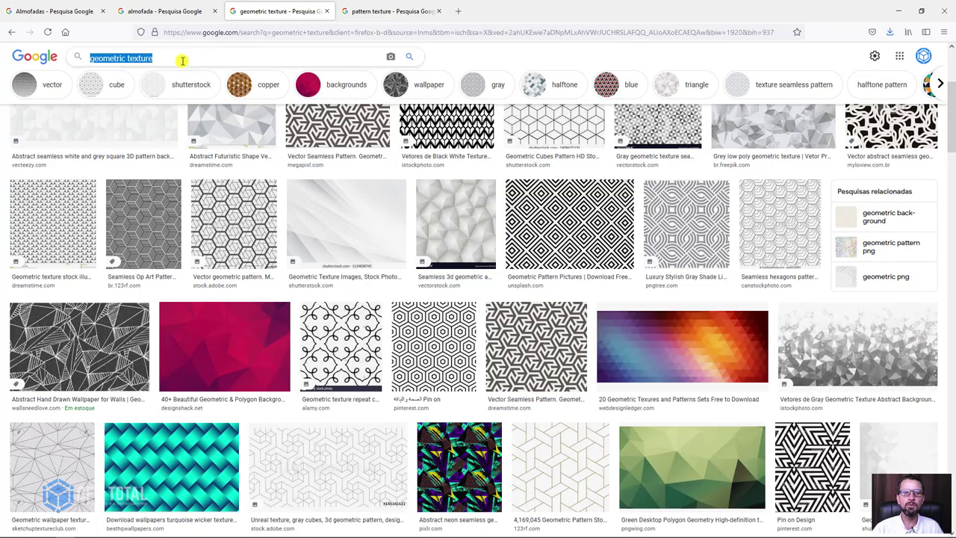
drag(184, 60, 87, 59)
scroll(512, 249, up, 5)
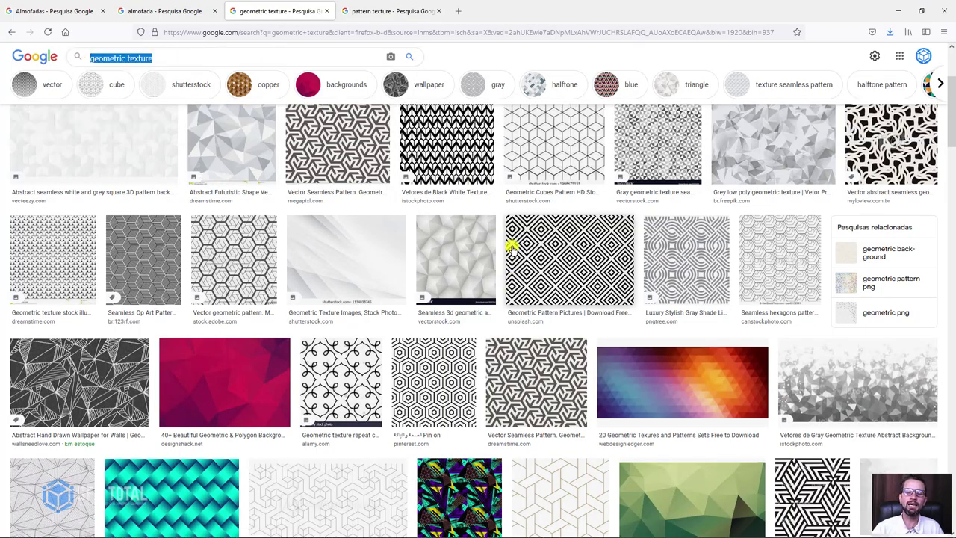
scroll(437, 199, down, 5)
scroll(426, 85, up, 2)
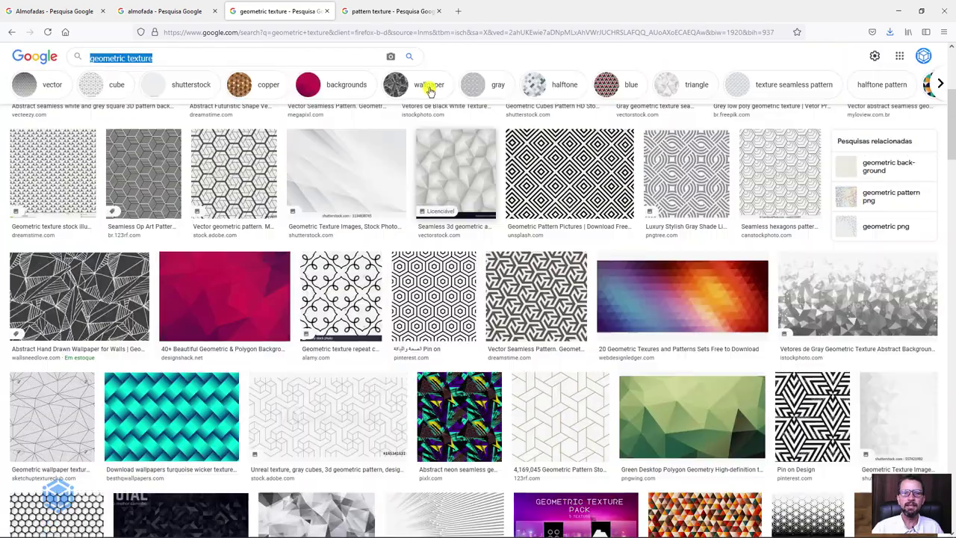
click(389, 12)
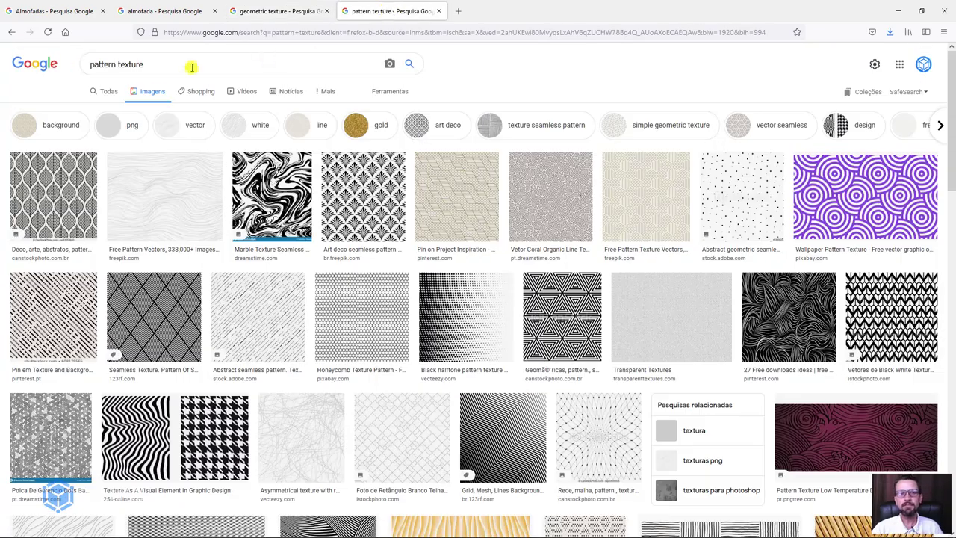
triple_click(117, 65)
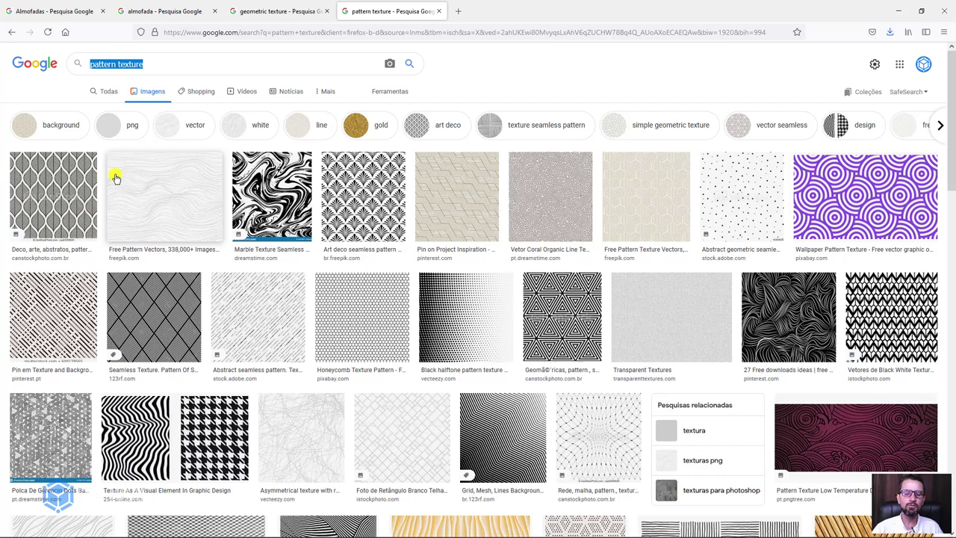
Back in 3ds Max, select every object in the sofa scene with Ctrl+A
click(896, 14)
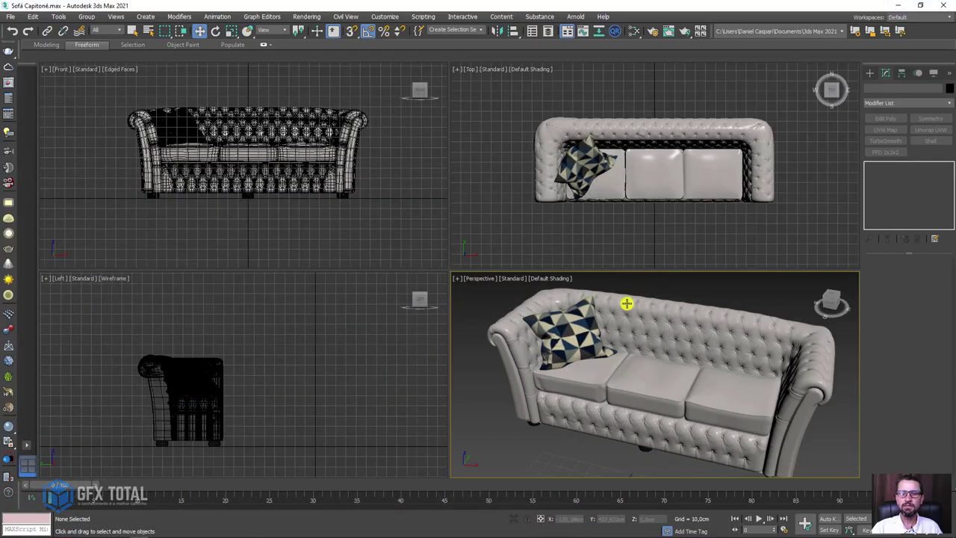
middle_drag(626, 345, 551, 347)
scroll(598, 336, down, 5)
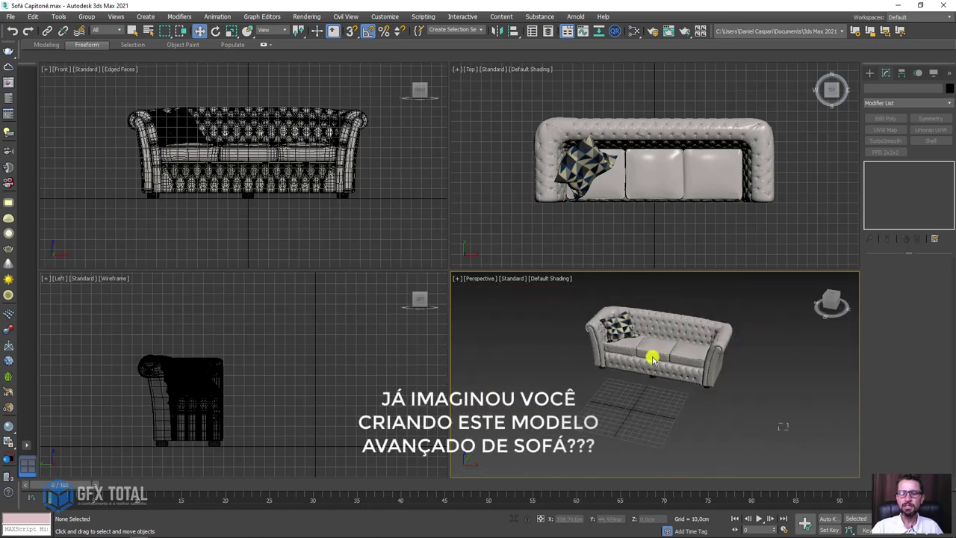
key(ctrl+a)
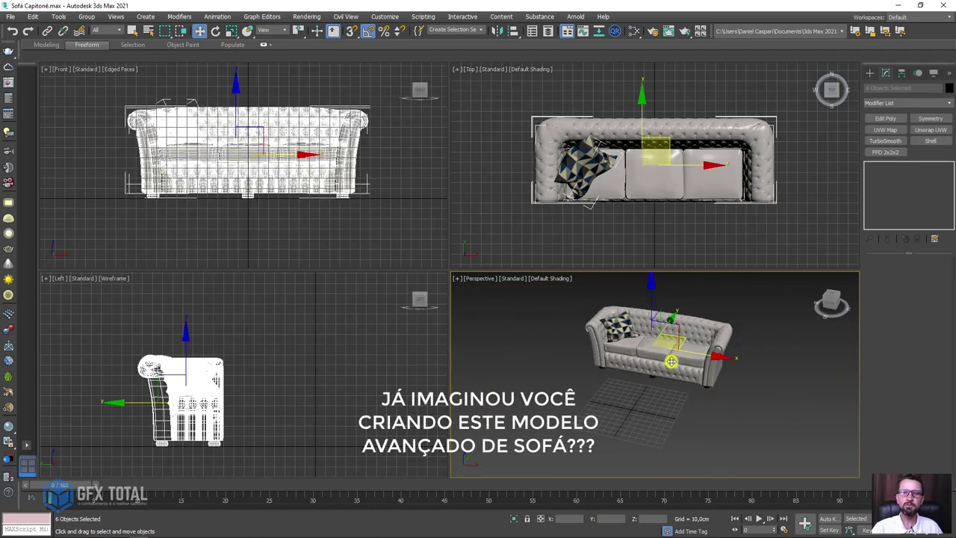
mouse_move(687, 371)
alt+middle_down()
mouse_move(657, 392)
mouse_move(693, 351)
alt+middle_up()
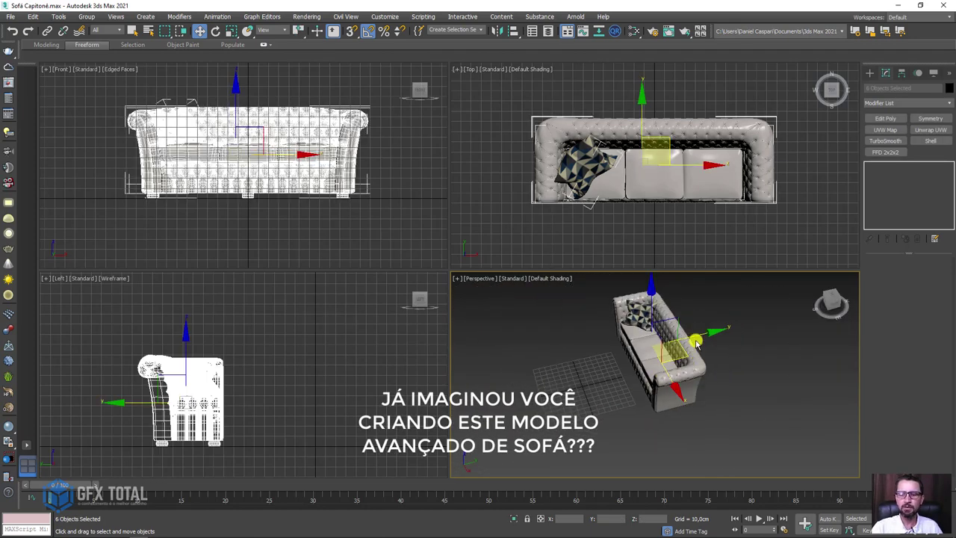
drag(693, 347, 670, 369)
alt+middle_drag(670, 370, 675, 336)
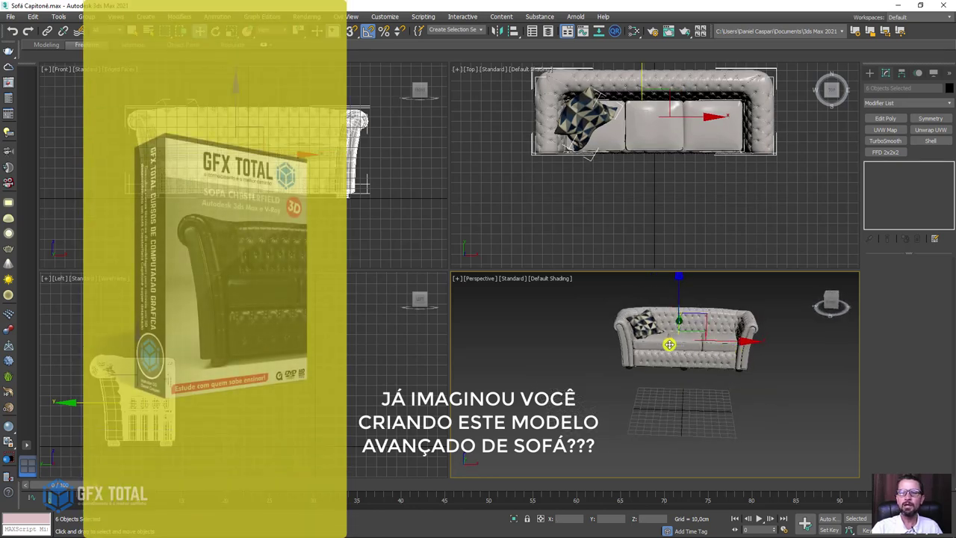
Hide the selected sofa and pillow, then reframe the Perspective view on the empty grid
right_click(675, 336)
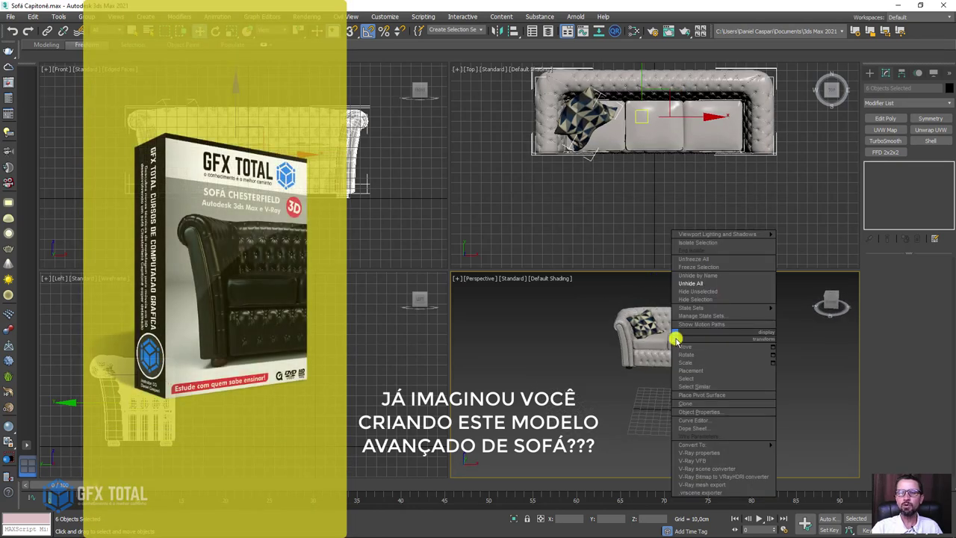
click(704, 300)
scroll(698, 369, up, 2)
scroll(672, 335, up, 2)
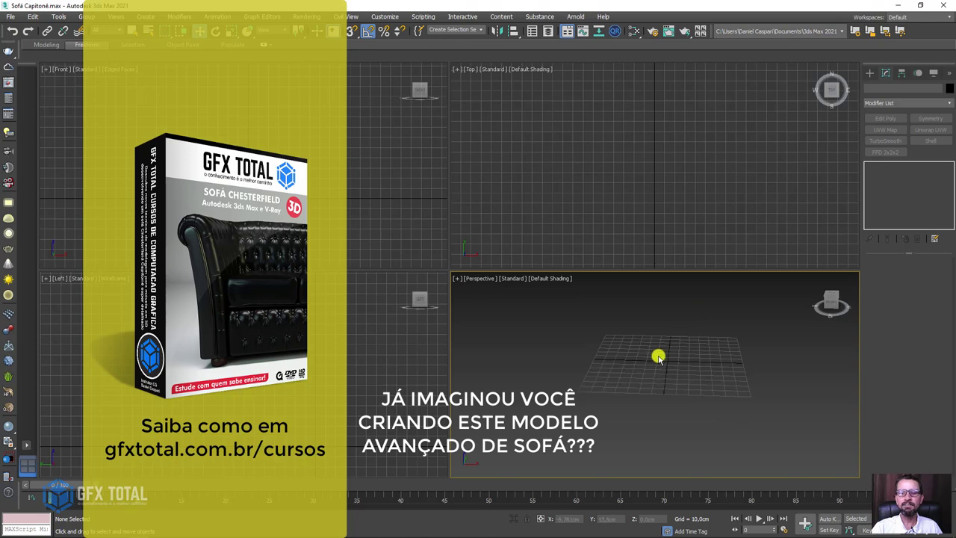
scroll(658, 356, up, 3)
middle_drag(670, 356, 687, 292)
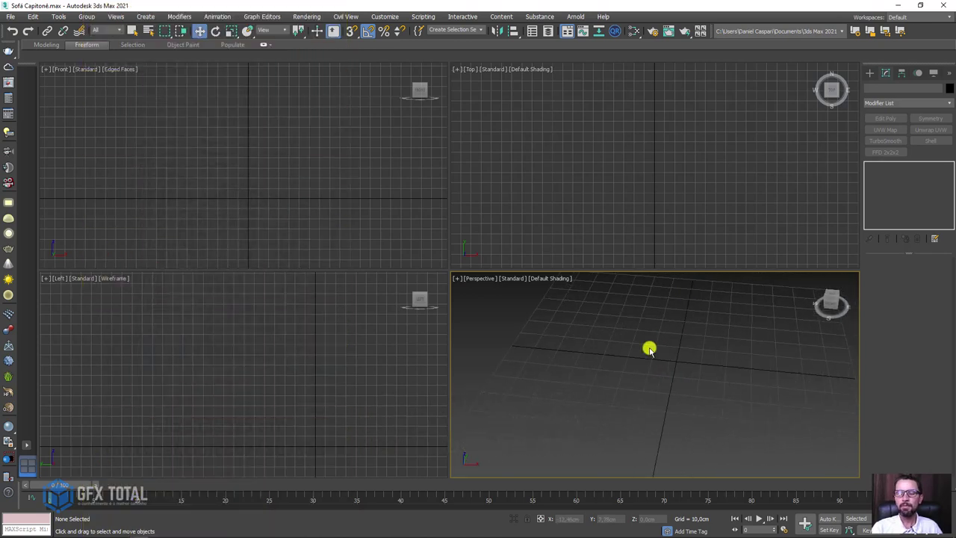
Draw a Rectangle spline on the ground grid in the Perspective viewport
click(871, 72)
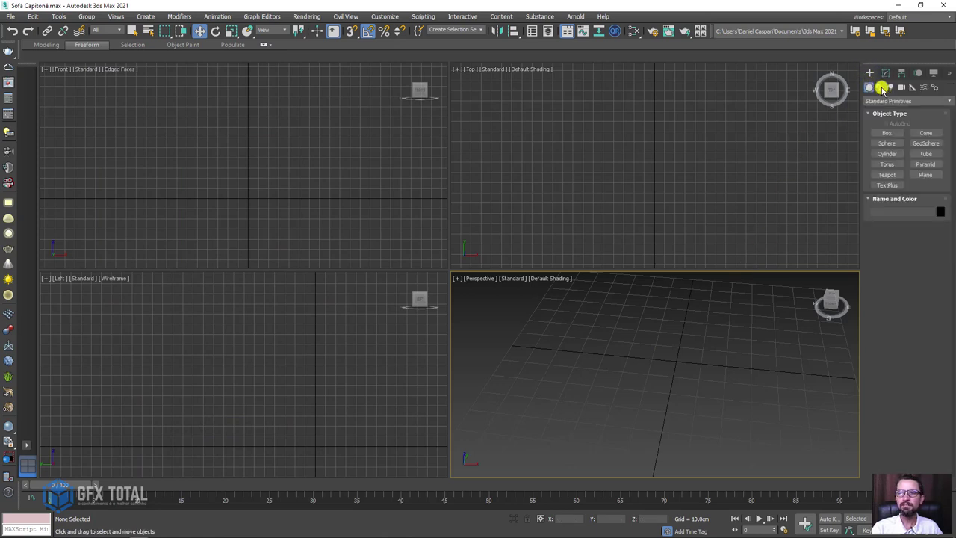
click(880, 87)
click(925, 141)
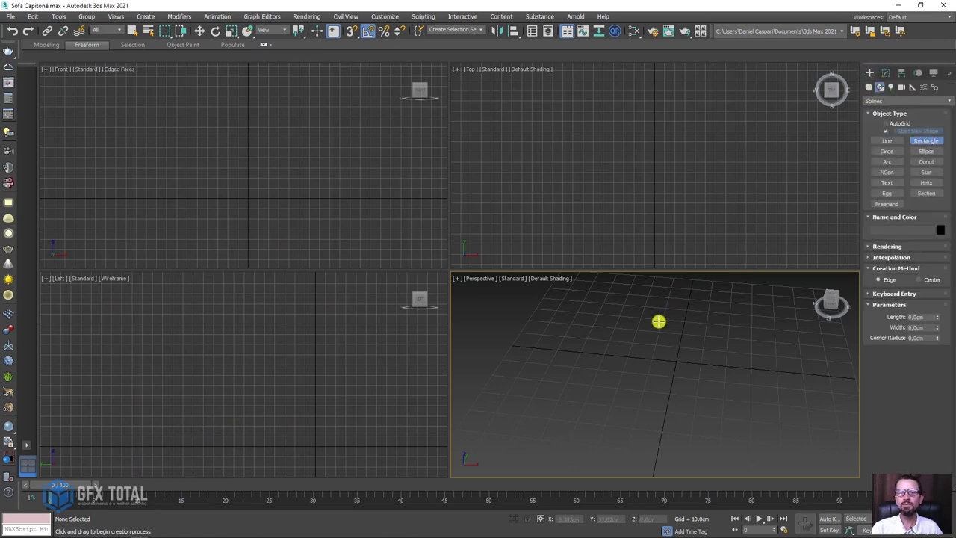
scroll(650, 324, down, 2)
drag(641, 335, 702, 393)
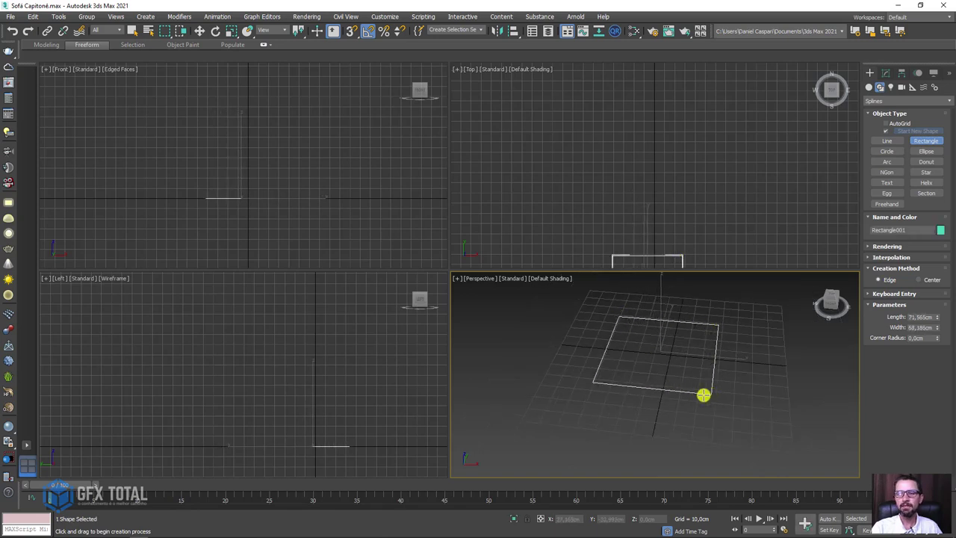
alt+middle_drag(702, 393, 672, 396)
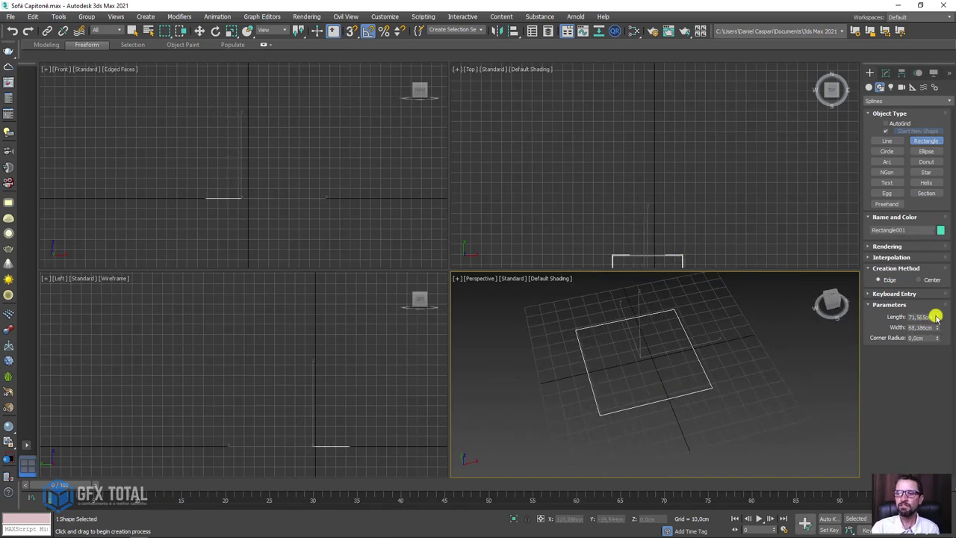
Set the rectangle's Length and Width to 60 cm each
double_click(923, 317)
text(60)
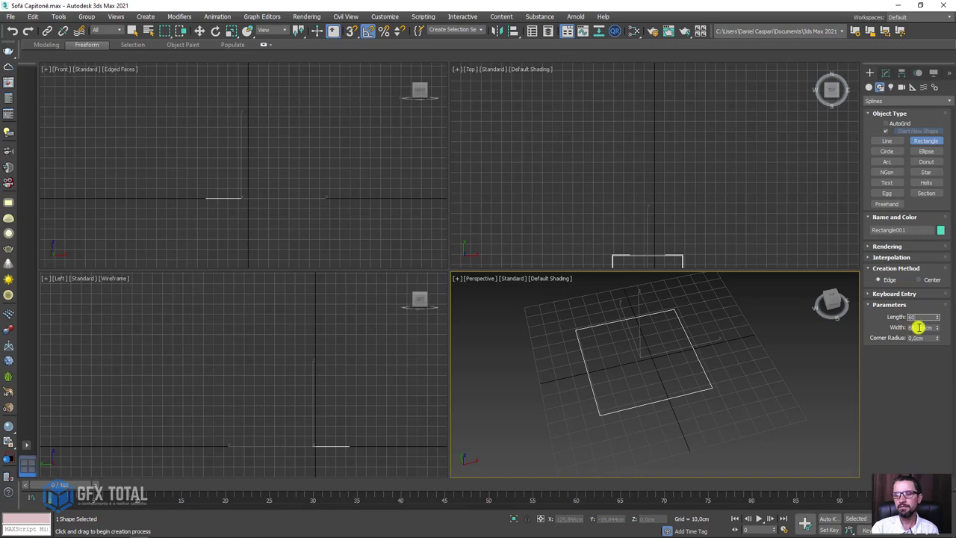
key(Return)
double_click(918, 327)
text(60)
key(Return)
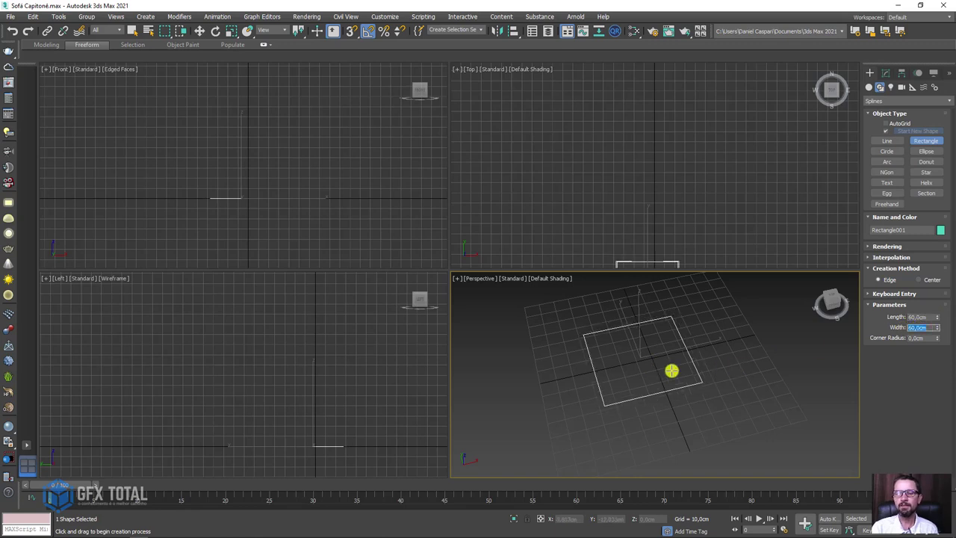
middle_drag(668, 378, 644, 354)
scroll(646, 366, down, 2)
scroll(641, 386, down, 1)
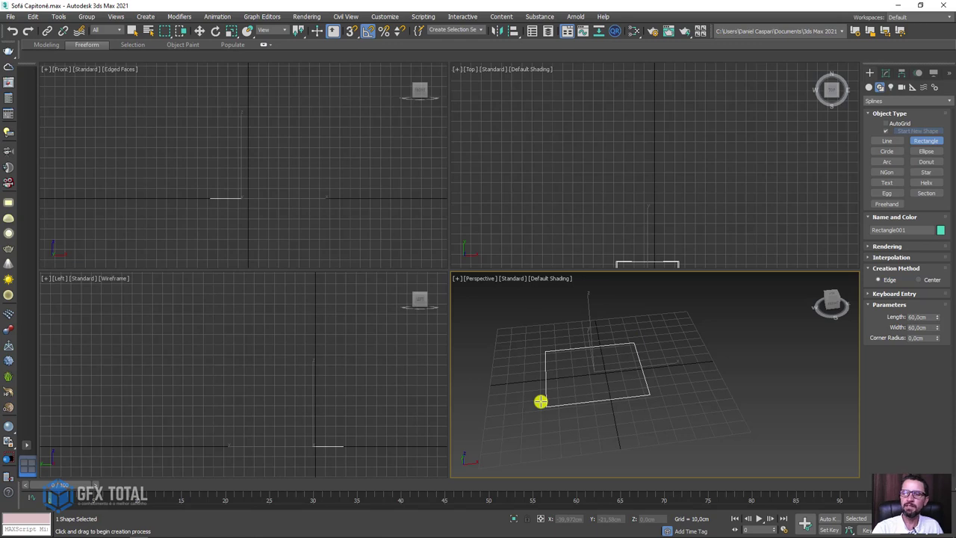
Make a copy of the 60 cm square beside the original, keeping it on the grid
key(w)
shift+drag(638, 366, 721, 358)
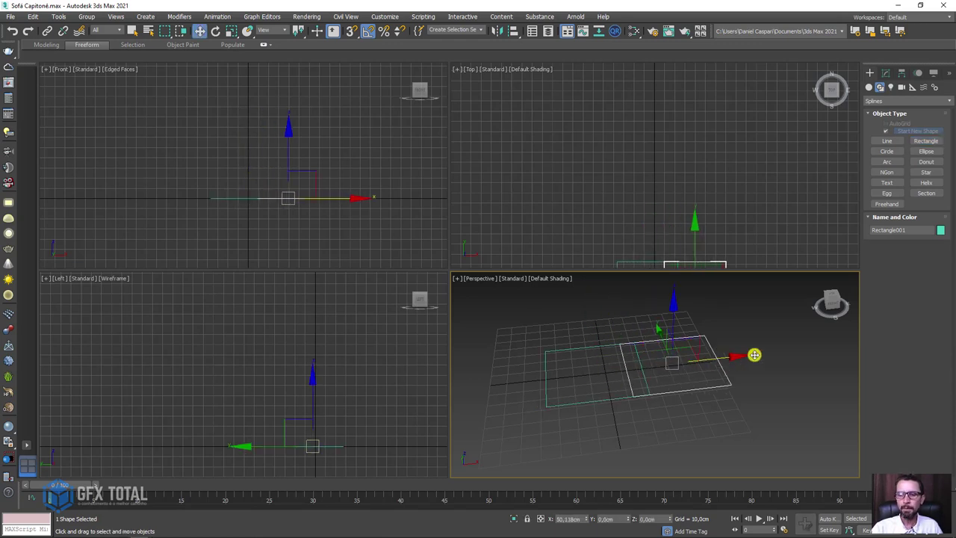
click(484, 315)
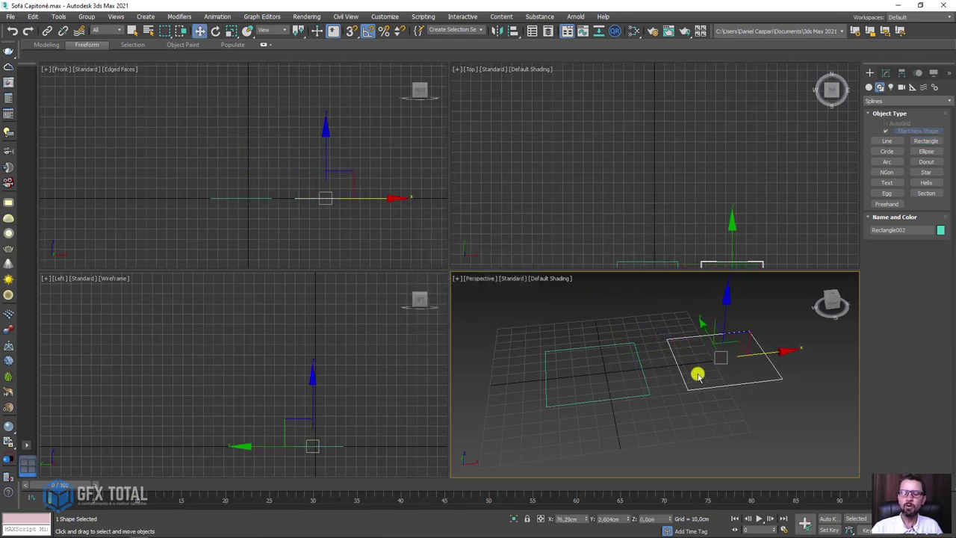
alt+middle_drag(706, 394, 725, 378)
drag(725, 316, 725, 268)
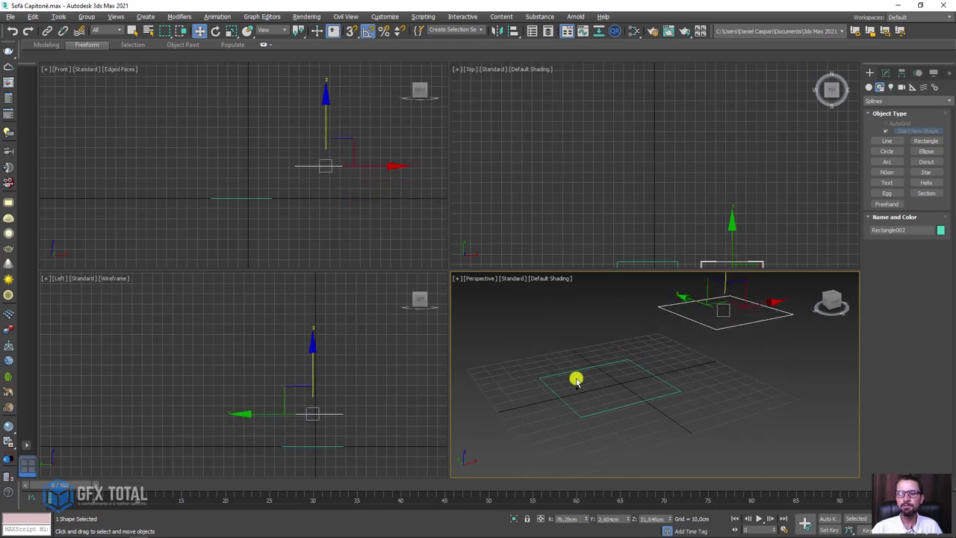
key(ctrl+z)
Convert the left rectangle to an Editable Spline
mouse_move(743, 352)
alt+middle_down()
mouse_move(707, 406)
mouse_move(694, 403)
alt+middle_up()
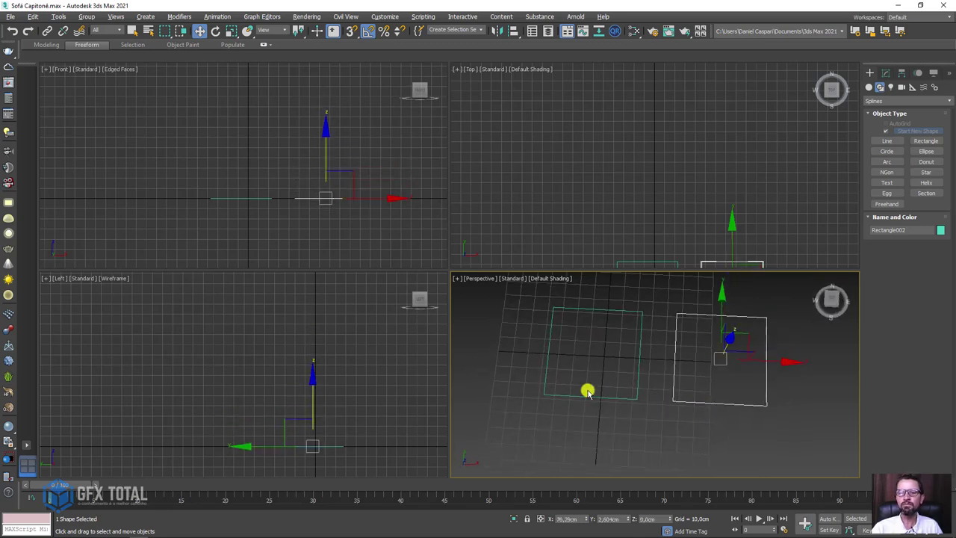
mouse_move(509, 429)
mouse_down()
mouse_move(819, 320)
mouse_move(789, 444)
mouse_move(536, 454)
mouse_up()
mouse_move(636, 423)
alt+middle_down()
mouse_move(629, 354)
mouse_move(640, 348)
mouse_move(641, 358)
alt+middle_up()
drag(581, 364, 776, 364)
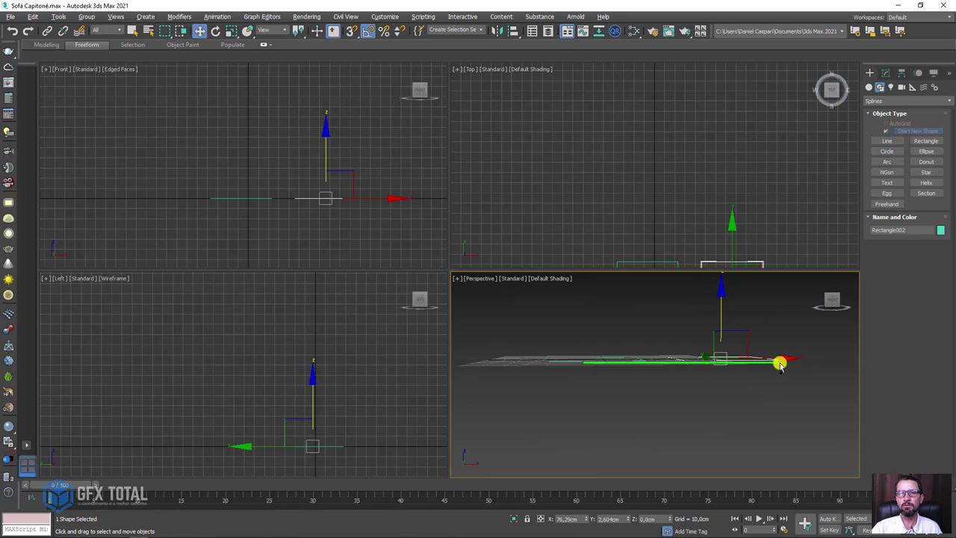
alt+middle_drag(668, 365, 679, 418)
click(601, 402)
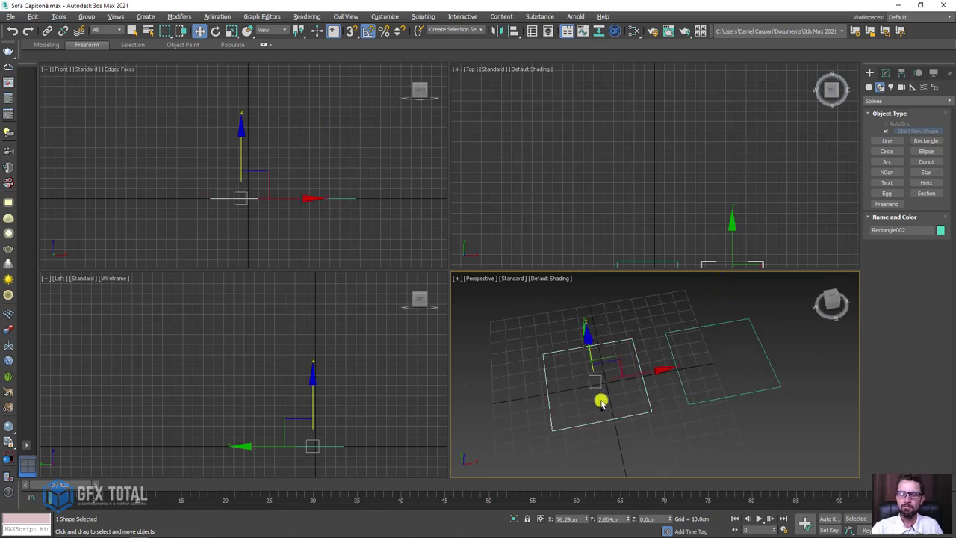
right_click(615, 351)
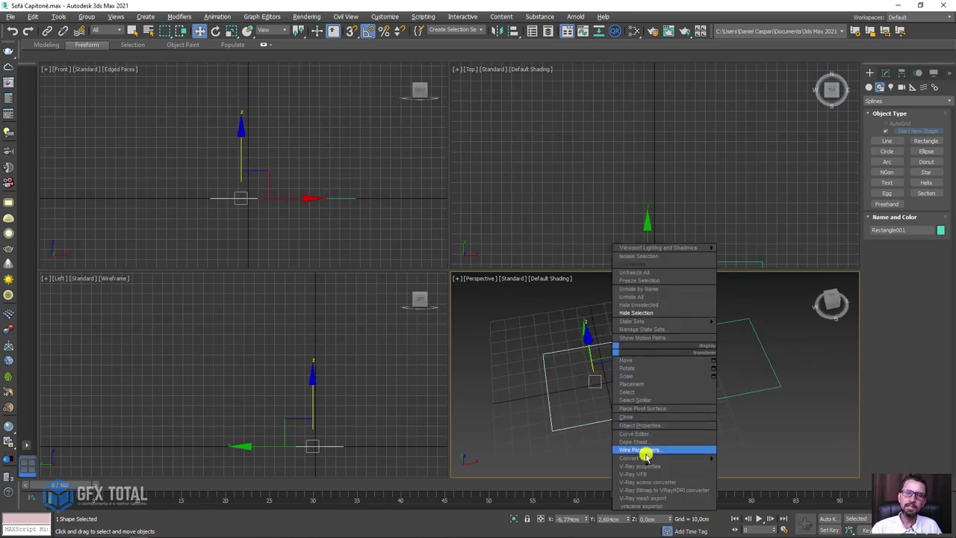
click(741, 453)
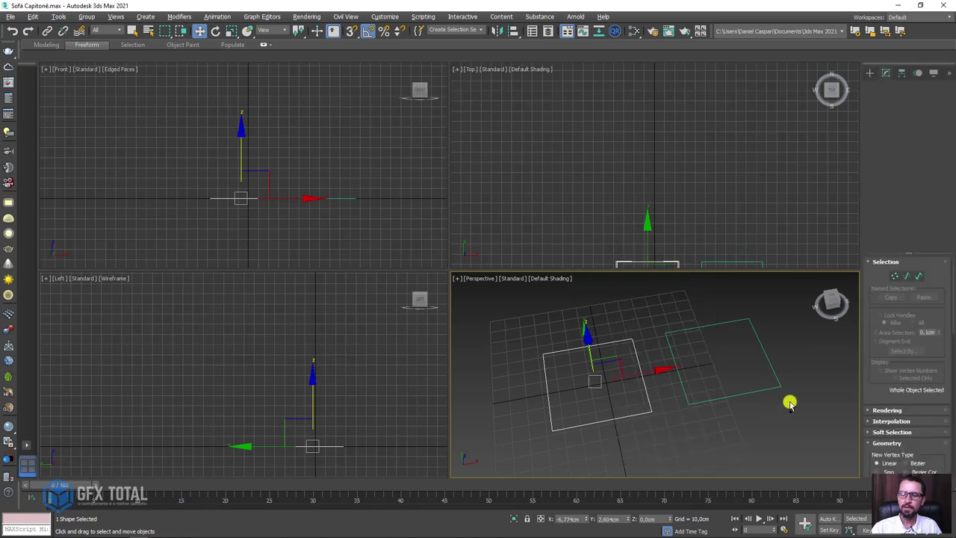
Attach the second rectangle to the spline and maximize the Perspective viewport
scroll(871, 359, down, 2)
scroll(877, 299, down, 2)
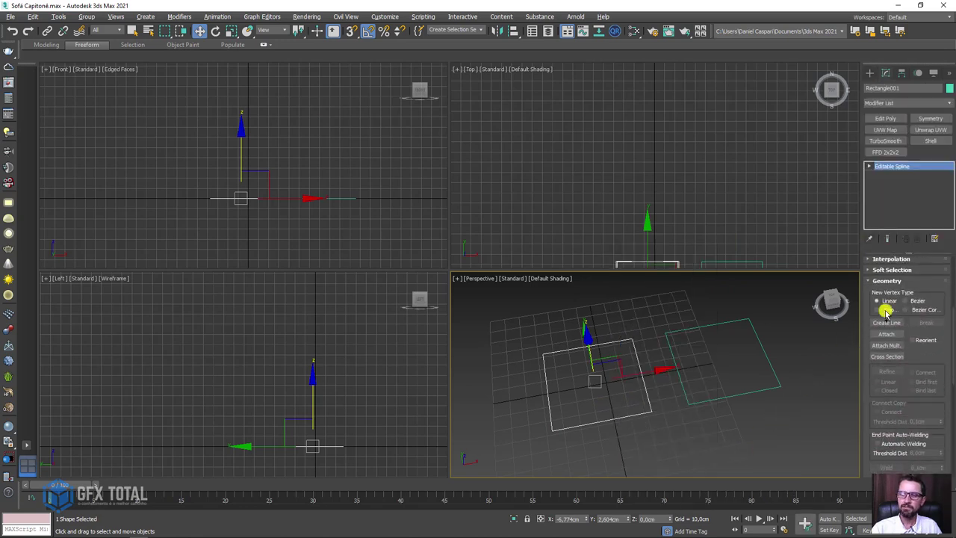
click(887, 333)
click(767, 356)
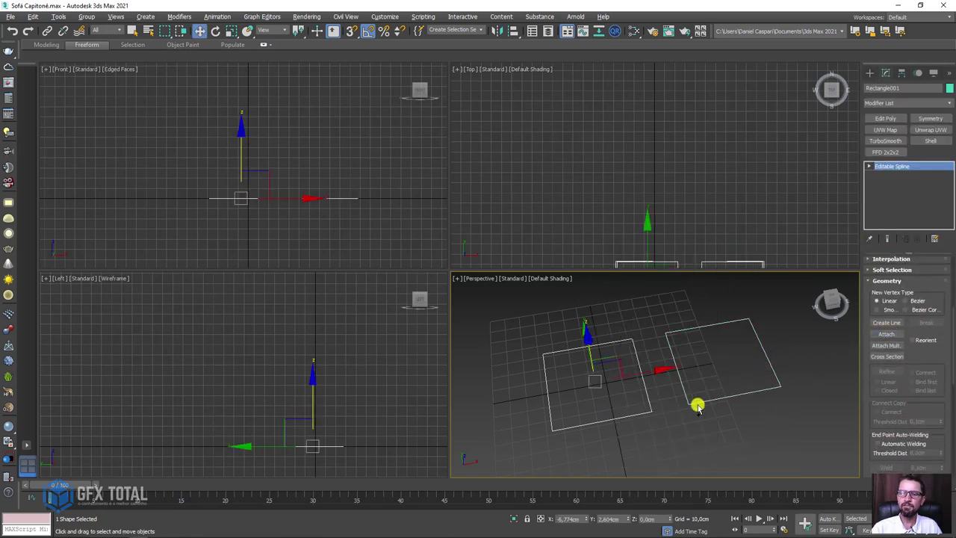
alt+middle_drag(697, 405, 620, 337)
drag(619, 337, 629, 328)
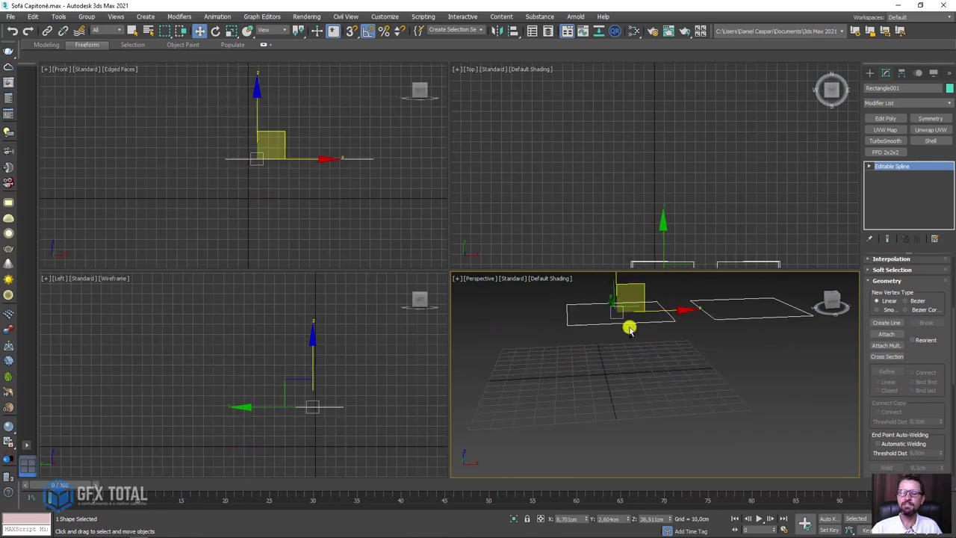
key(ctrl+z)
alt+middle_drag(695, 361, 668, 381)
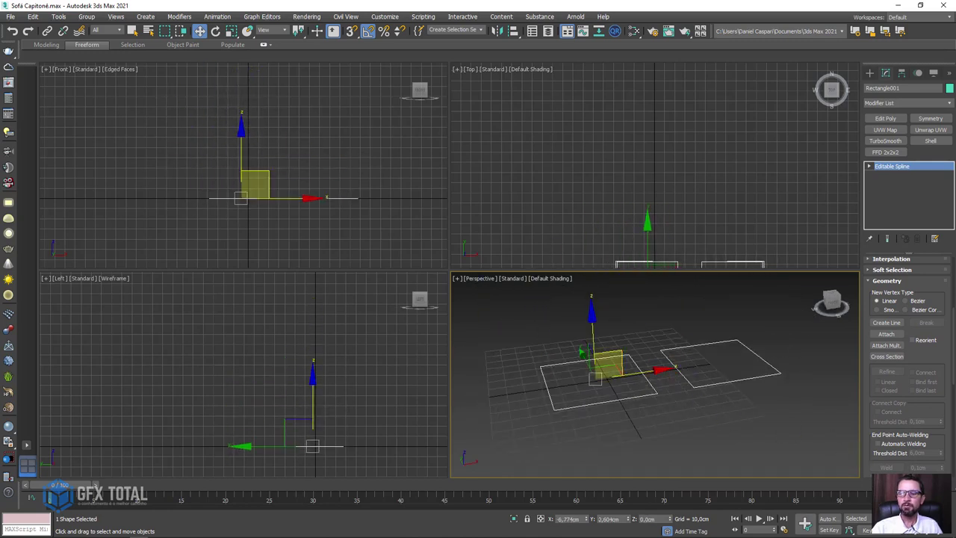
key(alt+w)
mouse_move(553, 311)
alt+middle_down()
mouse_move(546, 367)
mouse_move(540, 307)
mouse_move(579, 324)
mouse_move(590, 318)
alt+middle_up()
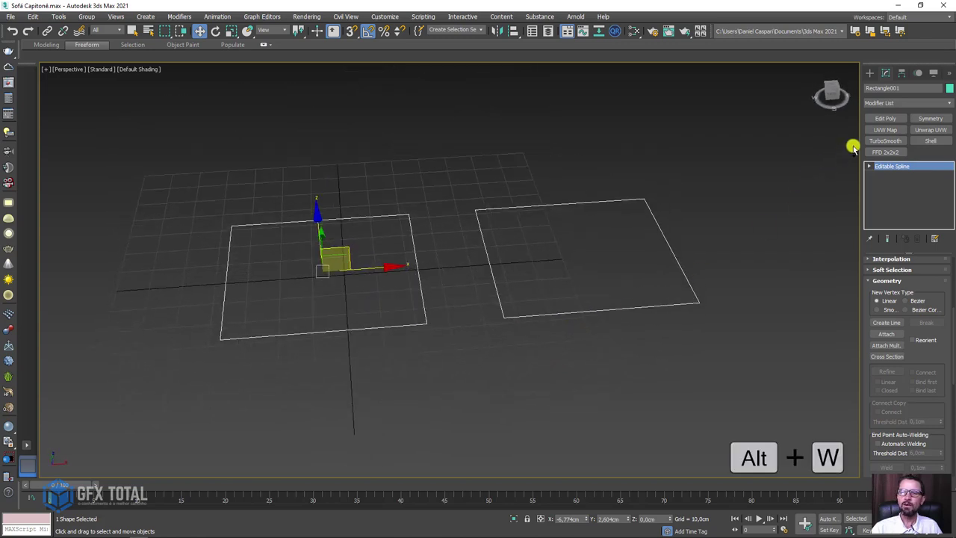
Apply a Garment Maker modifier to the rectangles and turn on edged faces
click(899, 103)
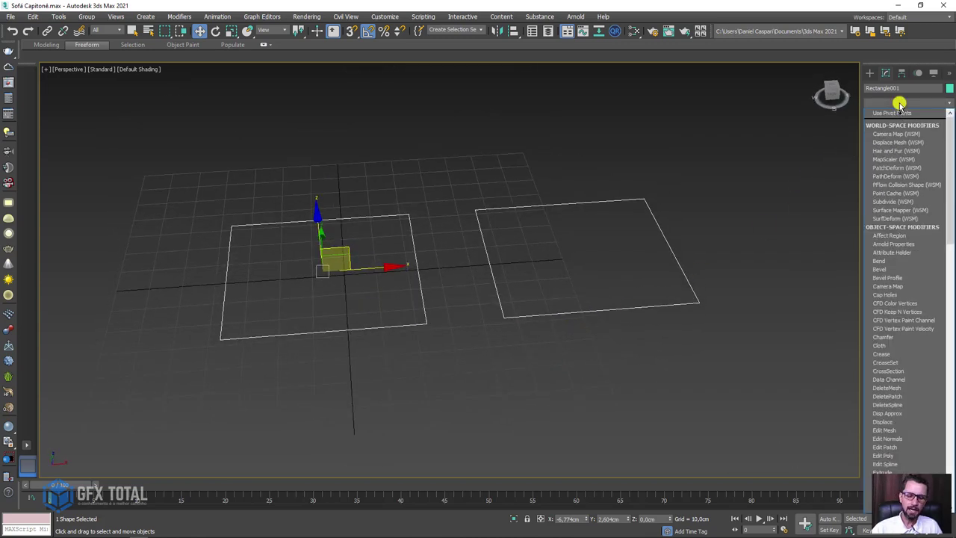
key(g)
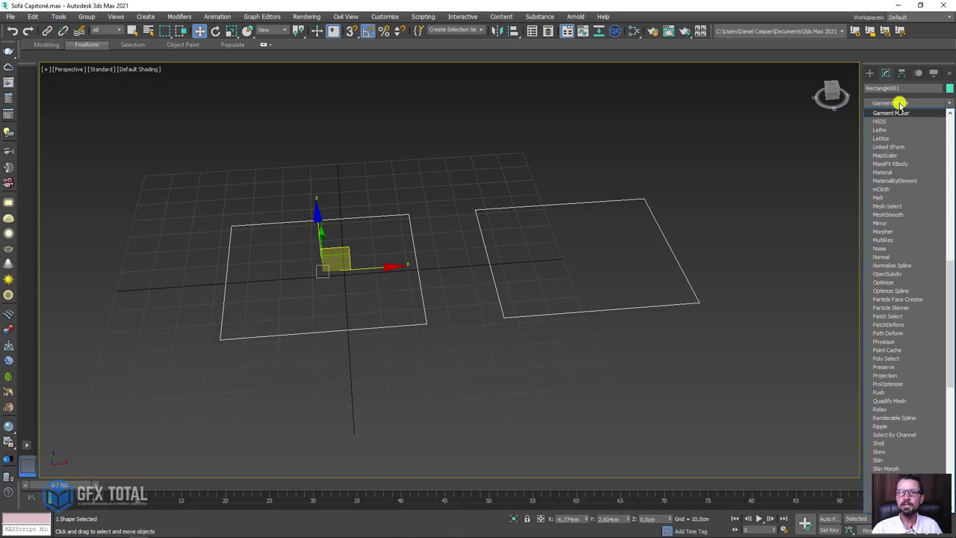
key(Return)
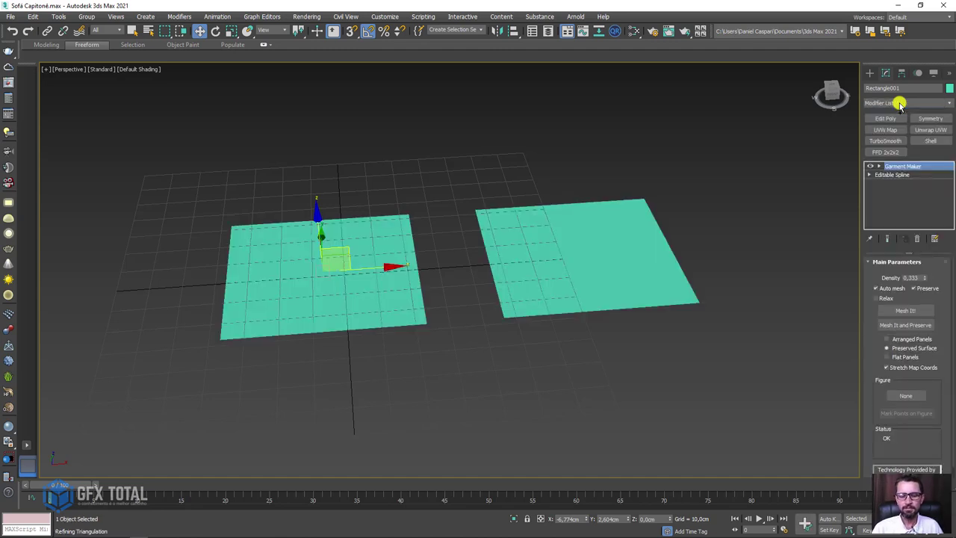
key(F4)
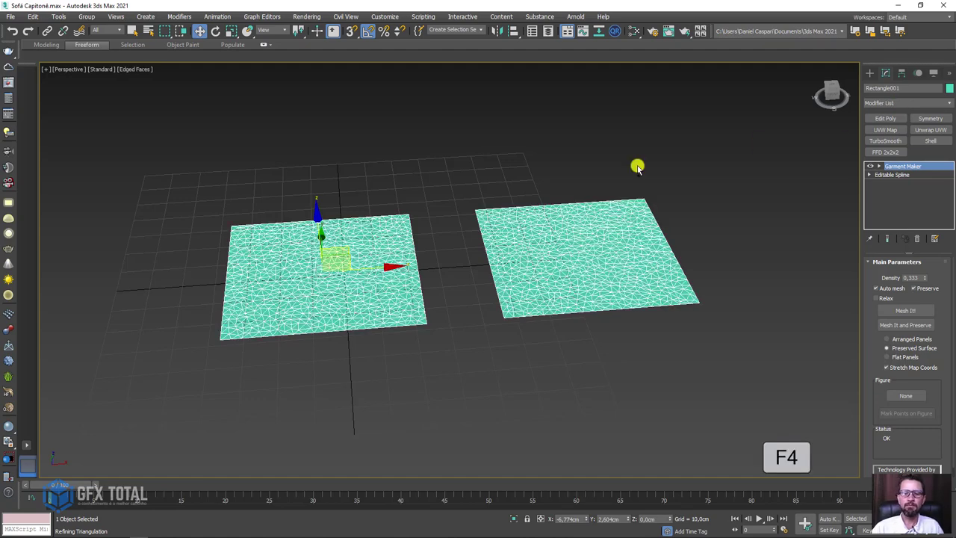
alt+middle_drag(495, 207, 472, 217)
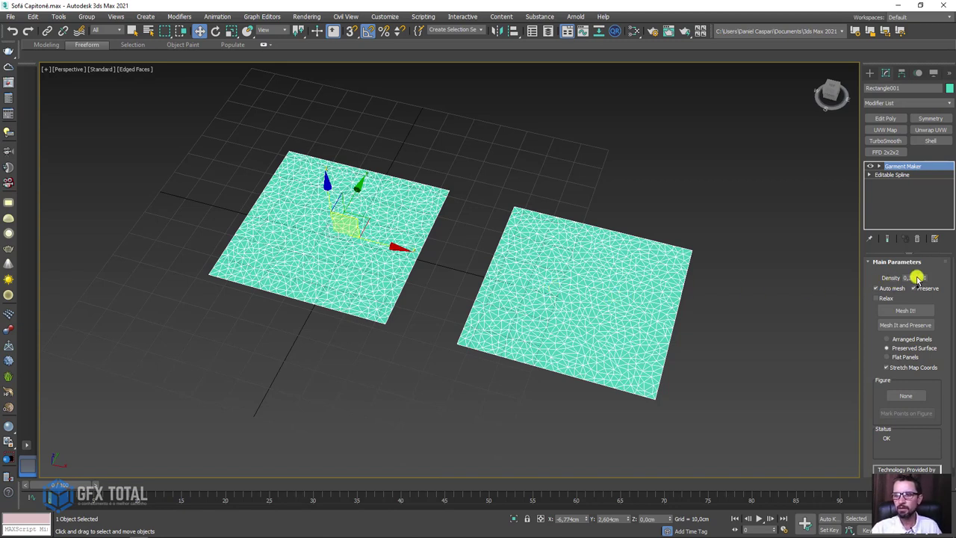
Try a Garment Maker density of 1.0, then set it back to 0.33
text(1,)
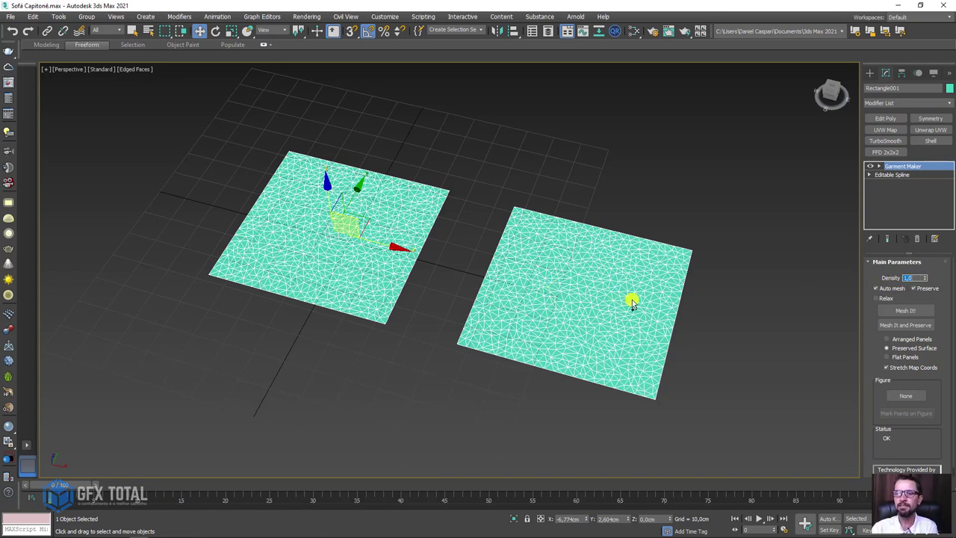
key(Return)
scroll(574, 312, up, 5)
scroll(546, 288, up, 3)
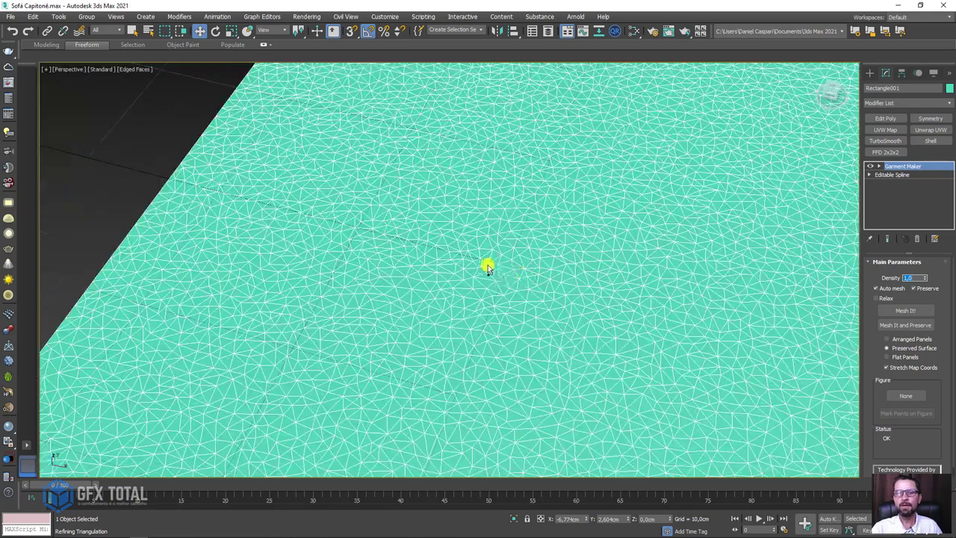
scroll(454, 277, down, 5)
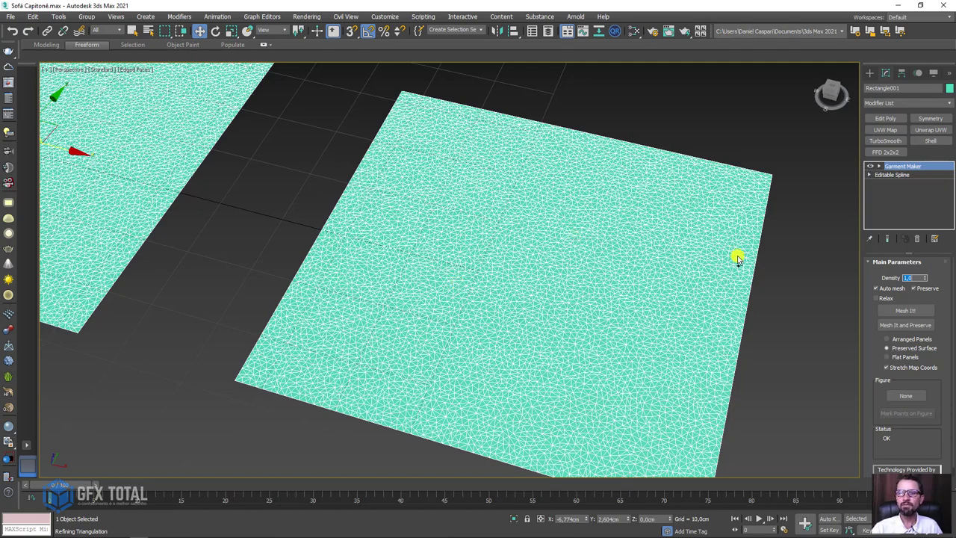
scroll(676, 275, down, 5)
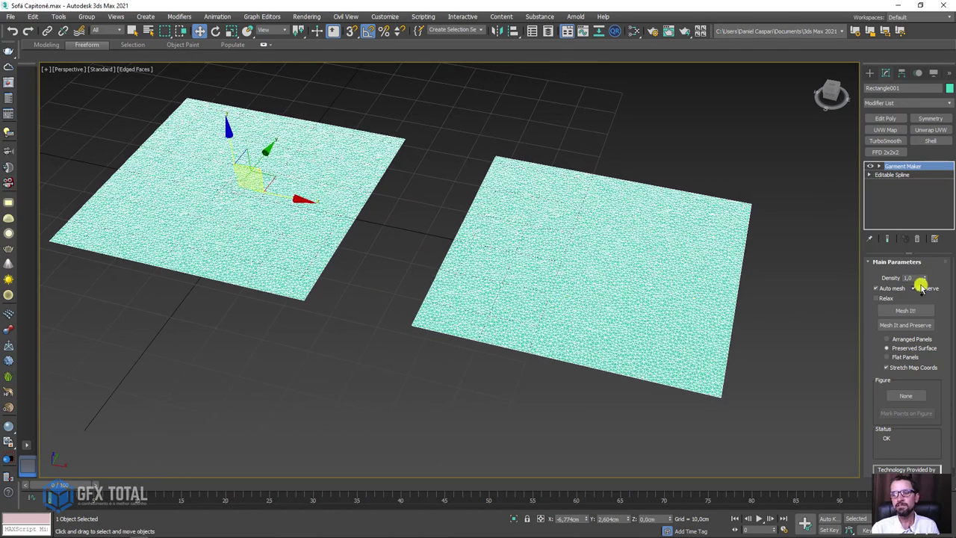
drag(914, 277, 899, 279)
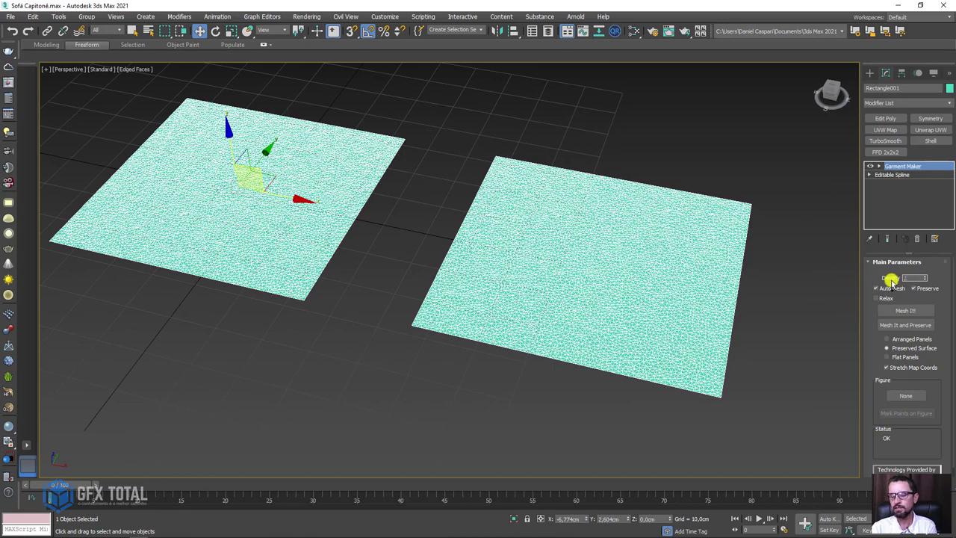
key(Return)
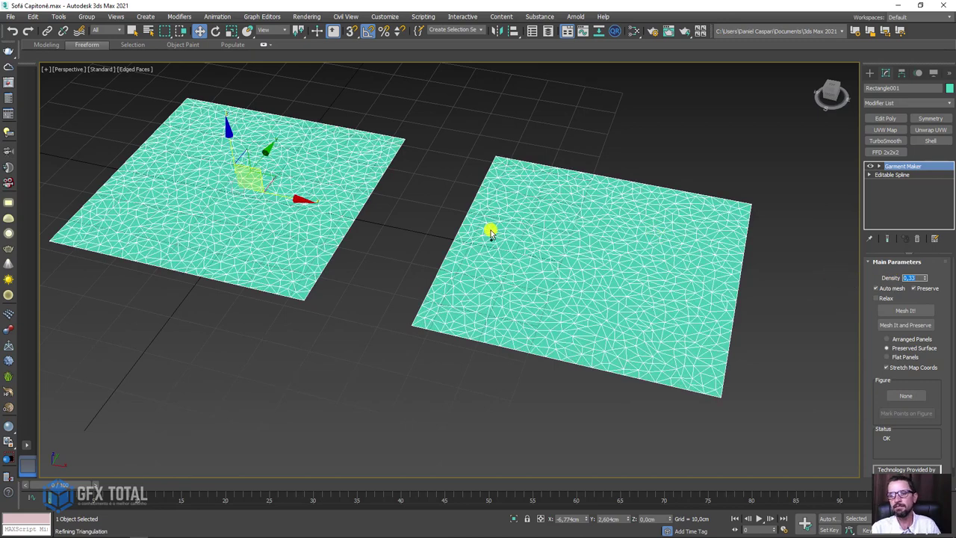
alt+middle_drag(488, 229, 534, 253)
scroll(523, 254, up, 3)
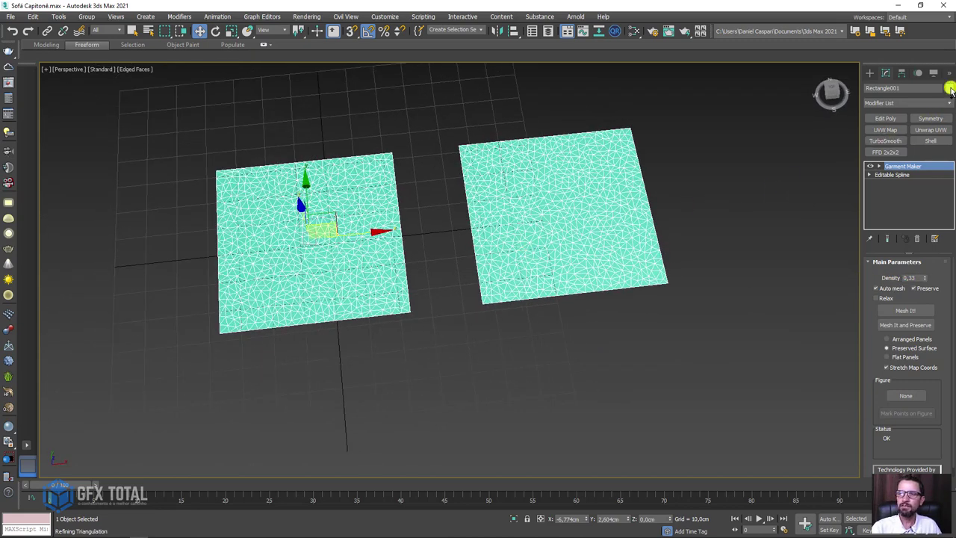
Change the meshed plates' object color to dark purple
click(949, 88)
click(522, 259)
click(526, 319)
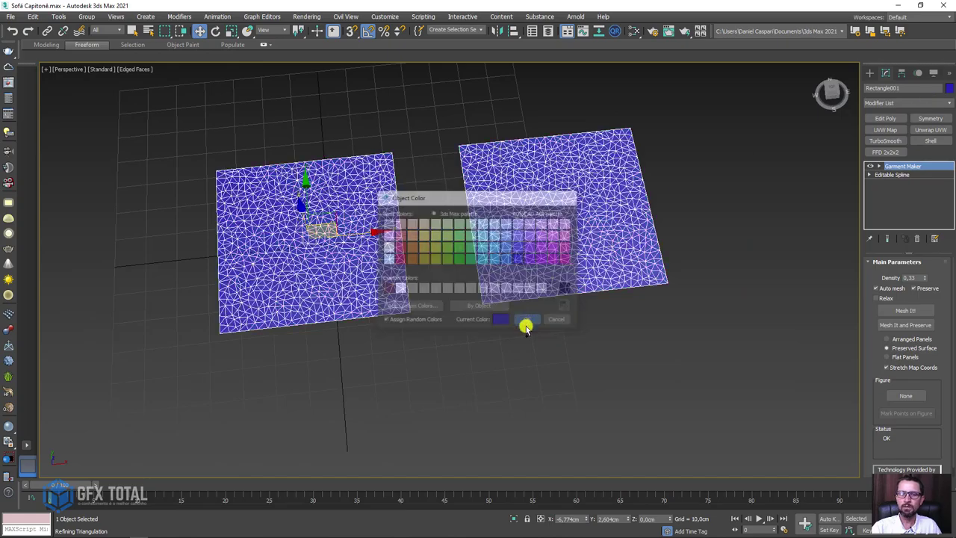
mouse_move(526, 328)
alt+middle_down()
mouse_move(488, 381)
mouse_move(474, 296)
mouse_move(505, 292)
mouse_move(563, 357)
mouse_move(578, 359)
alt+middle_up()
mouse_move(691, 370)
alt+middle_down()
mouse_move(704, 369)
mouse_move(597, 320)
mouse_move(651, 326)
mouse_move(685, 348)
alt+middle_up()
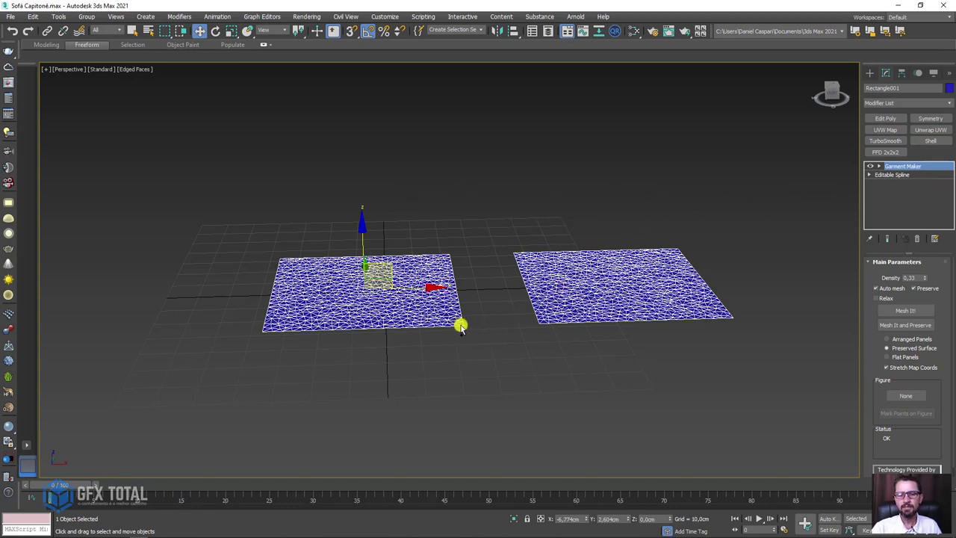
Pick the left plate's border at Garment Maker's Seams level, then delete the Garment Maker modifier
drag(461, 304, 436, 336)
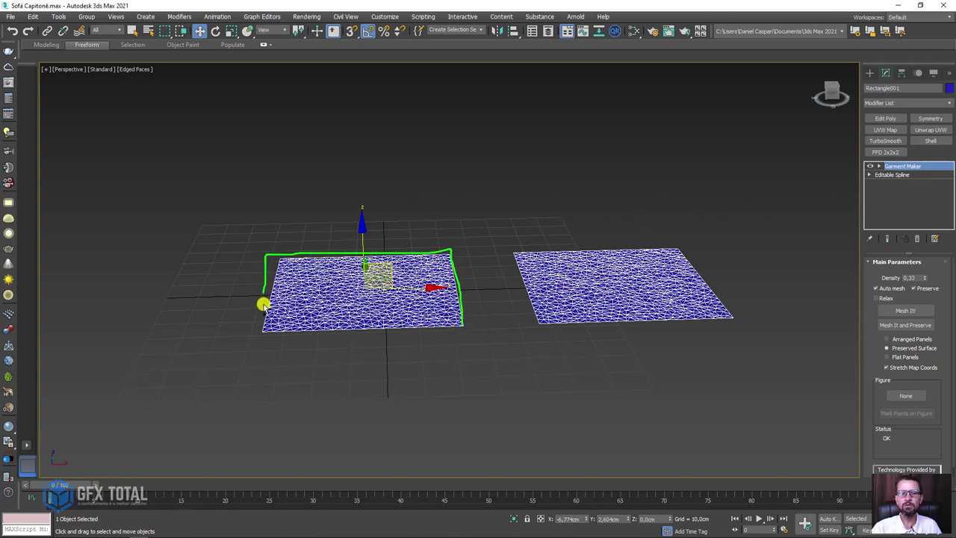
click(879, 166)
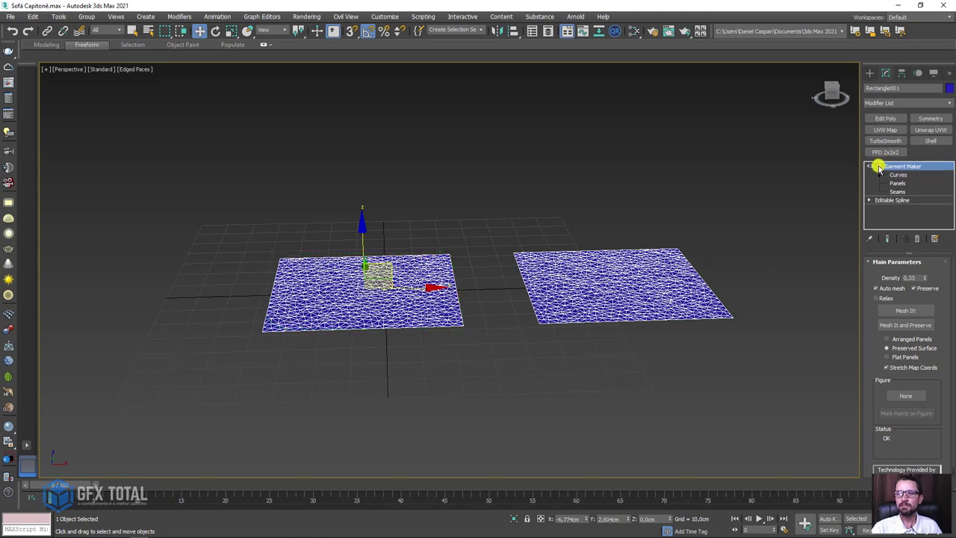
click(900, 192)
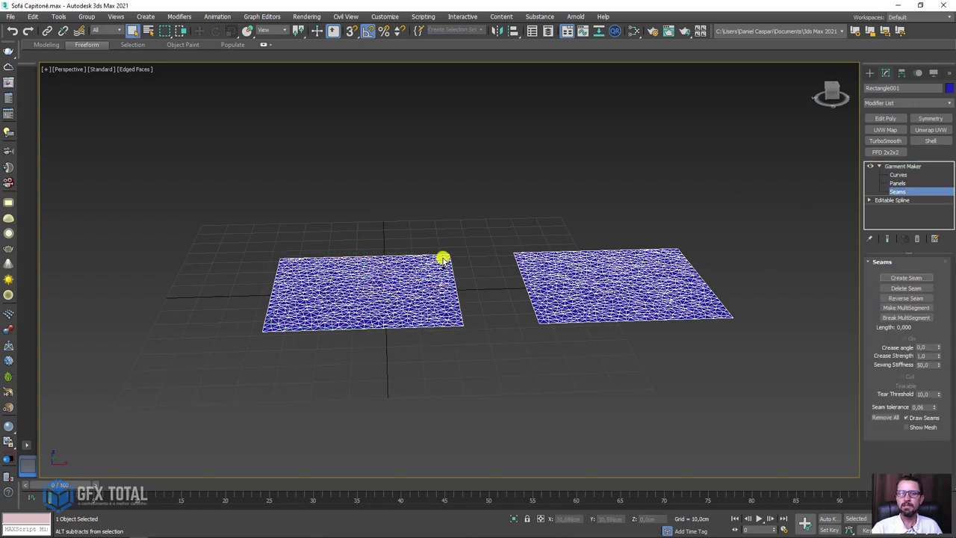
drag(455, 252, 456, 331)
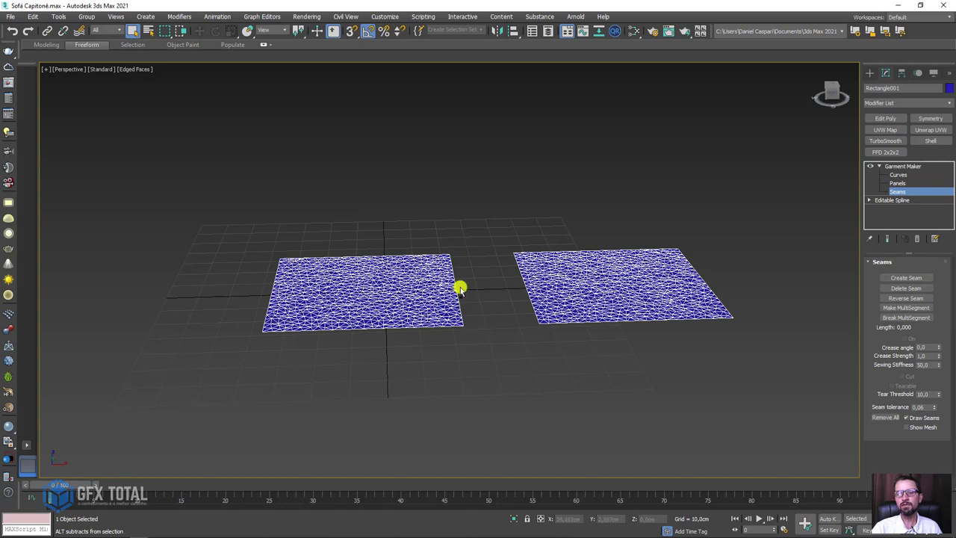
click(456, 290)
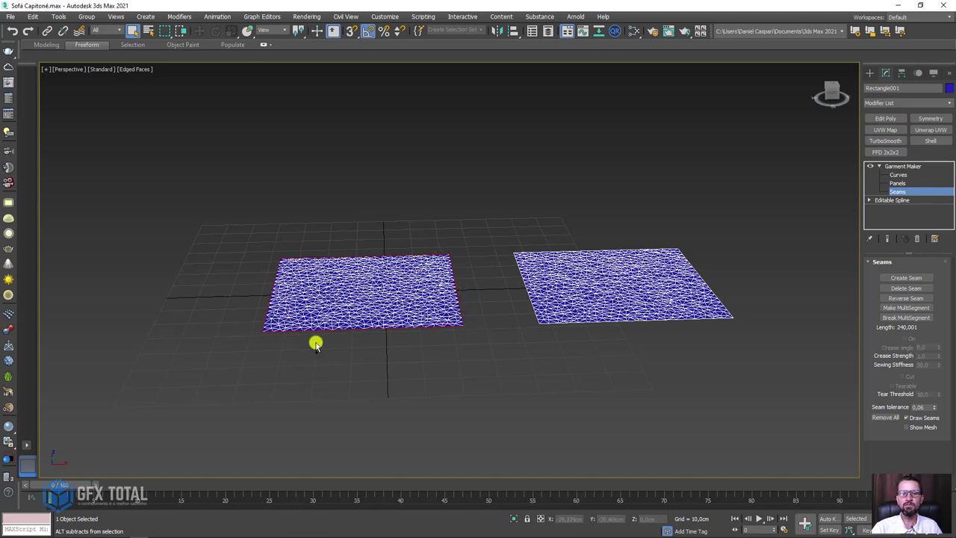
click(892, 166)
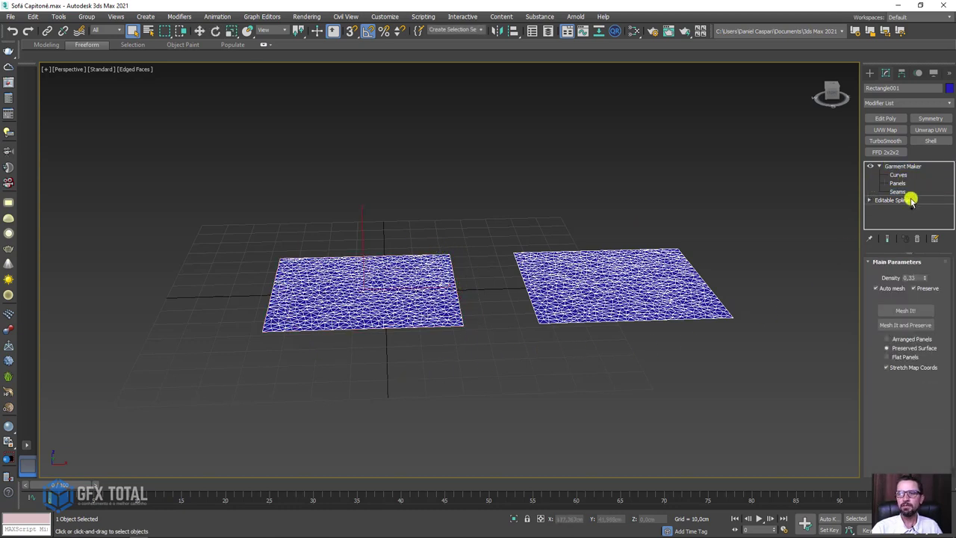
click(914, 239)
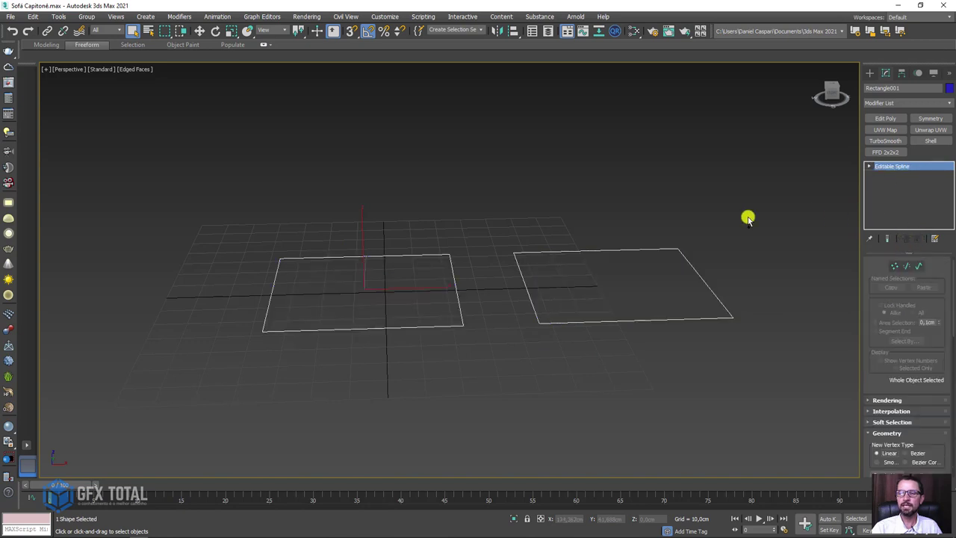
Select all eight vertices of both rectangles, make them Corner, and Break them
click(895, 266)
drag(777, 166, 196, 397)
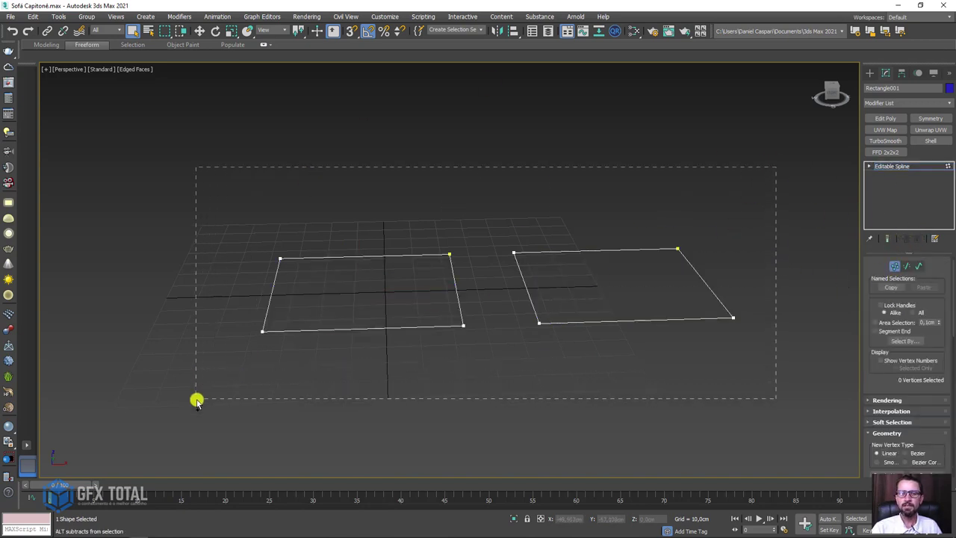
mouse_move(196, 397)
alt+middle_down()
mouse_move(388, 318)
mouse_move(436, 308)
alt+middle_up()
right_click(428, 240)
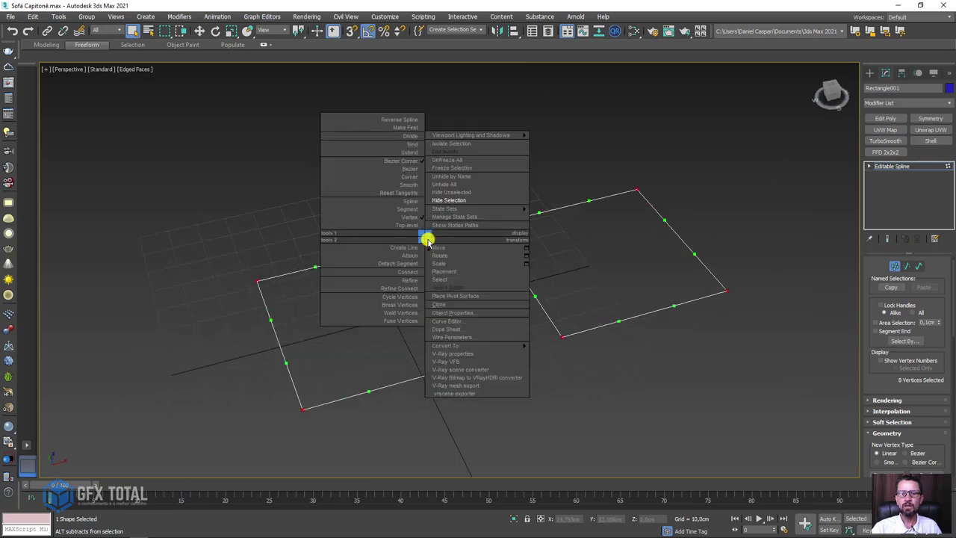
click(412, 180)
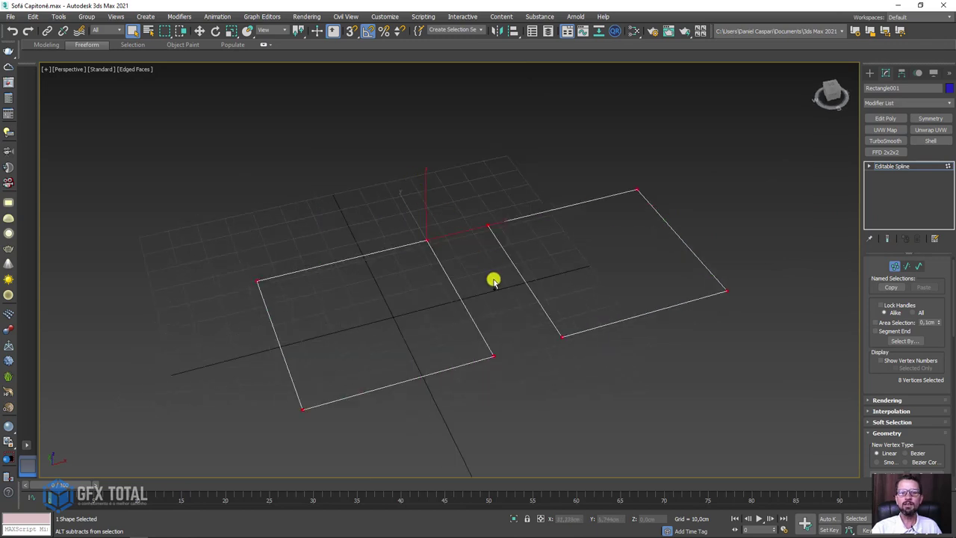
middle_drag(493, 280, 486, 221)
drag(889, 377, 873, 245)
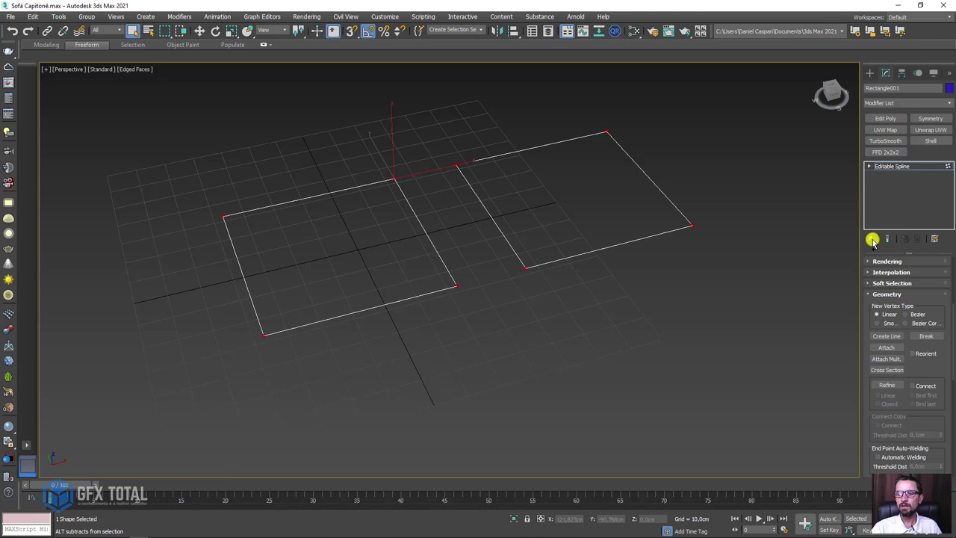
click(923, 335)
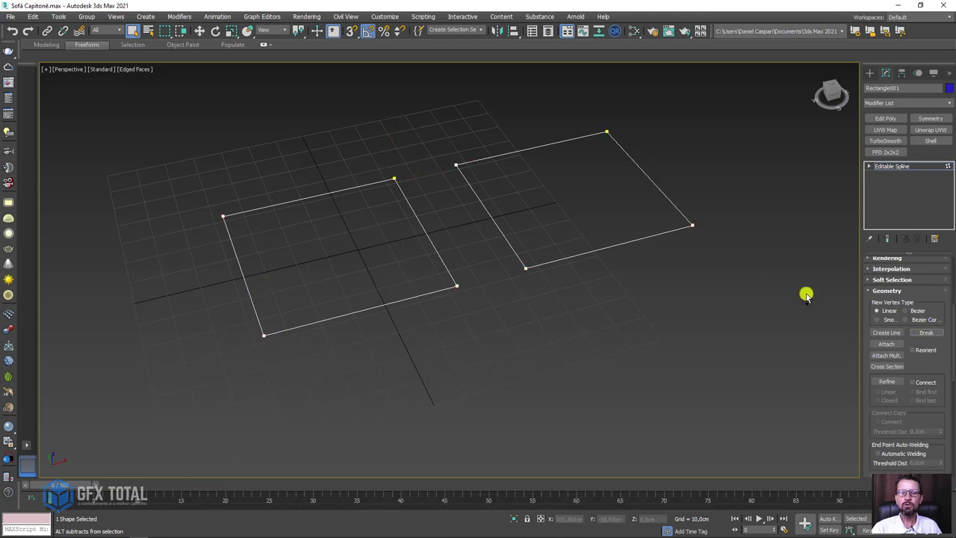
middle_drag(527, 284, 261, 264)
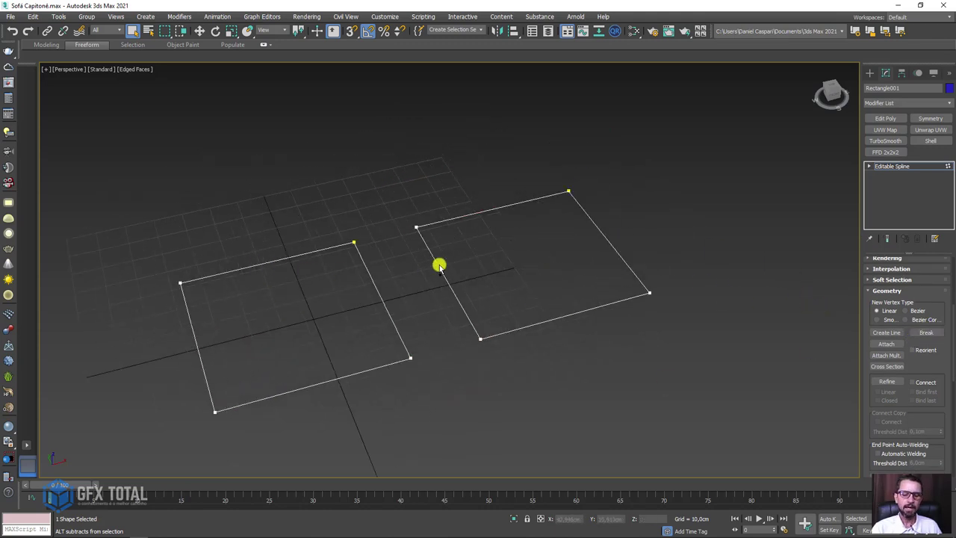
Check the right rectangle's top and bottom segments at Segment level, then return to the top level
key(2)
click(620, 251)
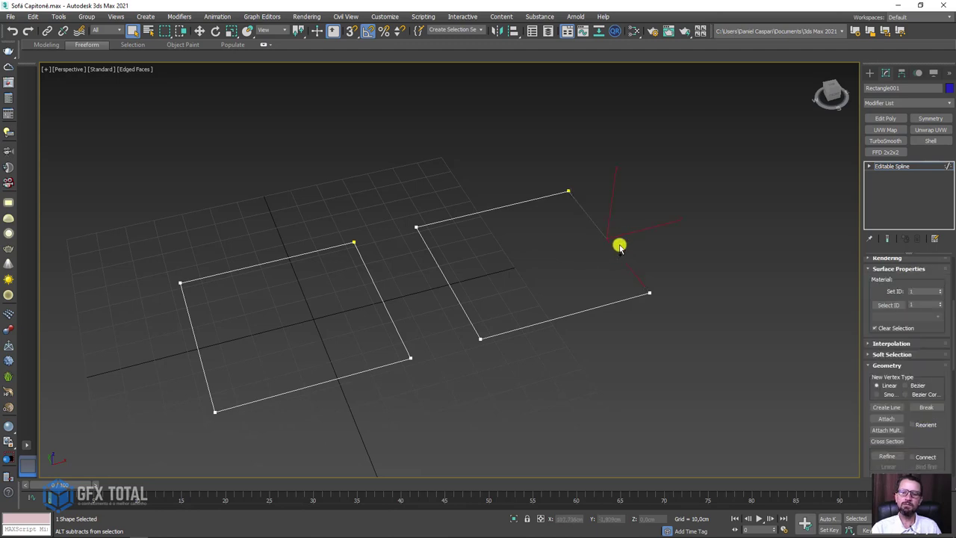
key(w)
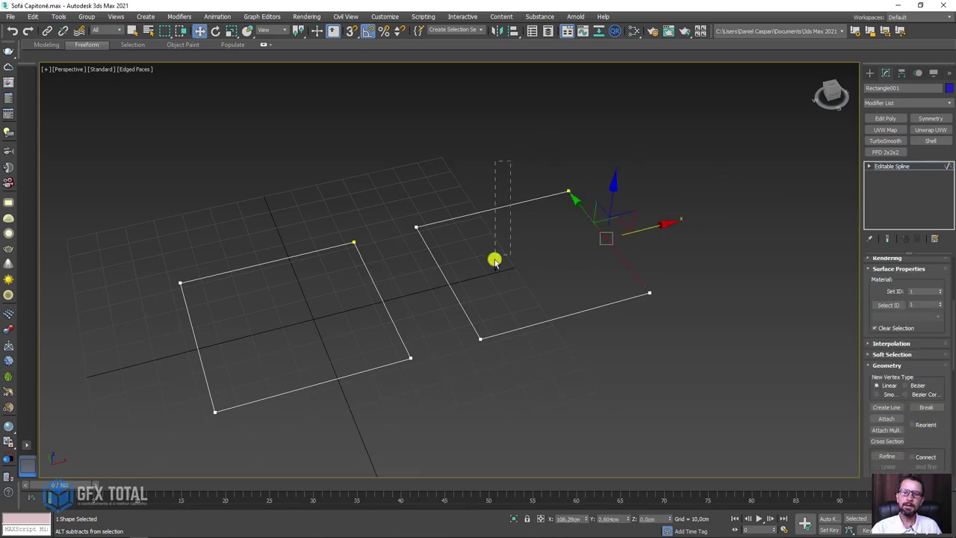
click(507, 206)
click(573, 314)
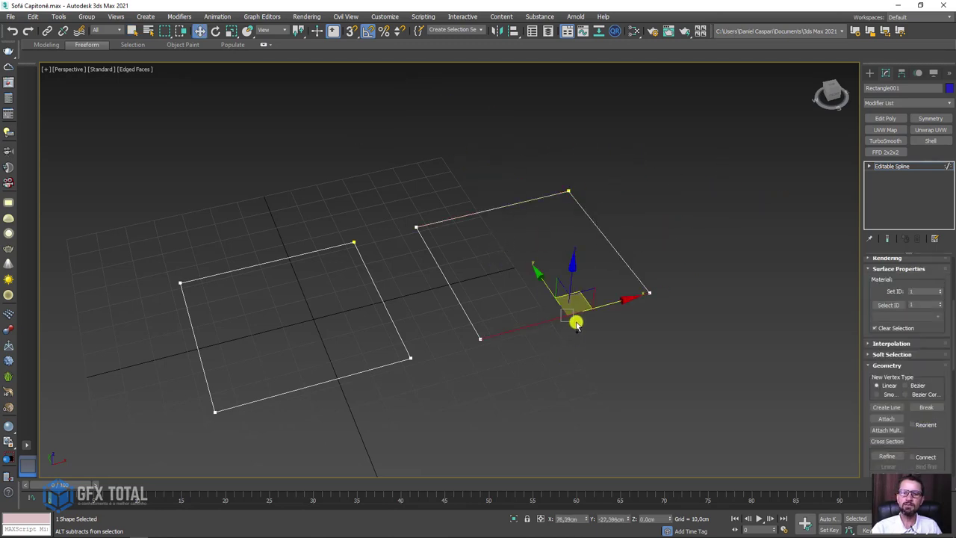
click(891, 166)
click(895, 102)
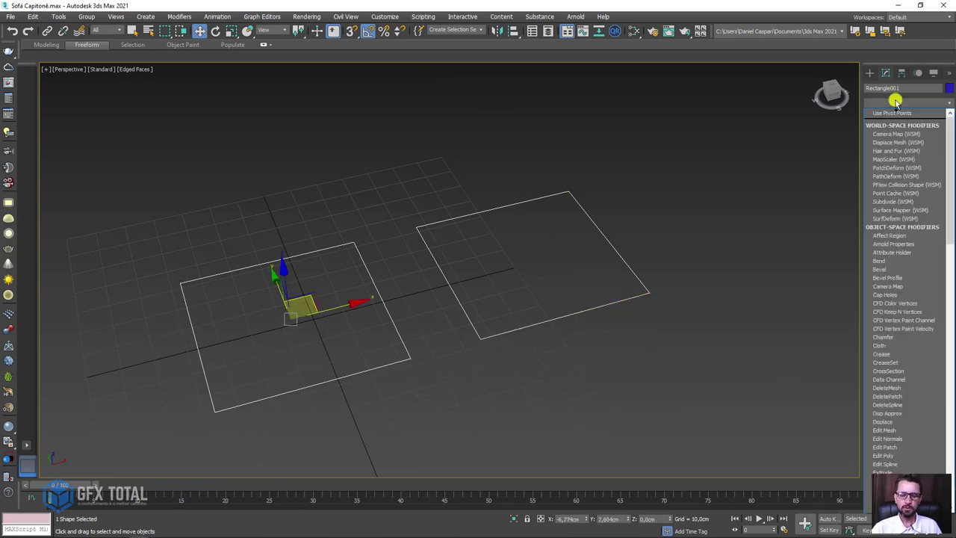
Reapply Garment Maker and raise the right panel above the other at Panels level
text(g)
click(900, 113)
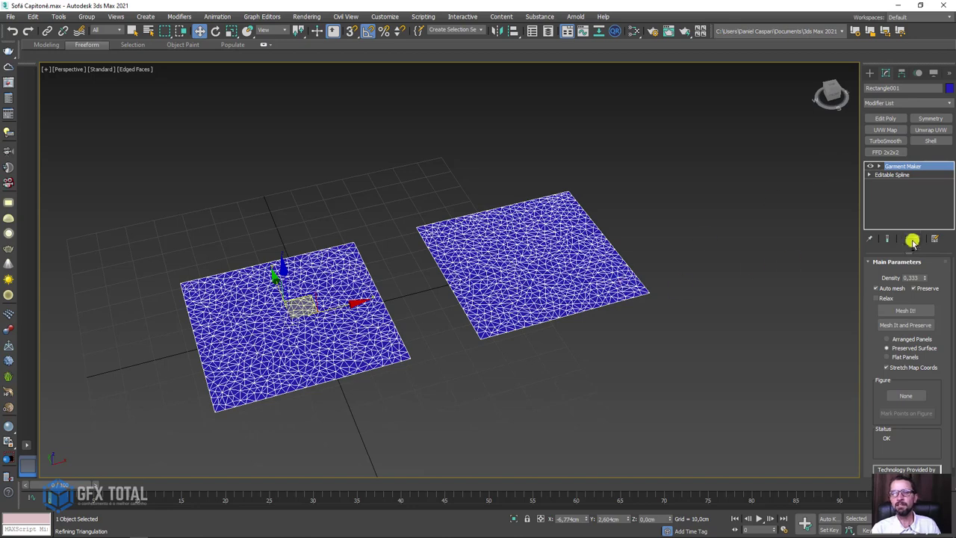
click(879, 166)
click(903, 184)
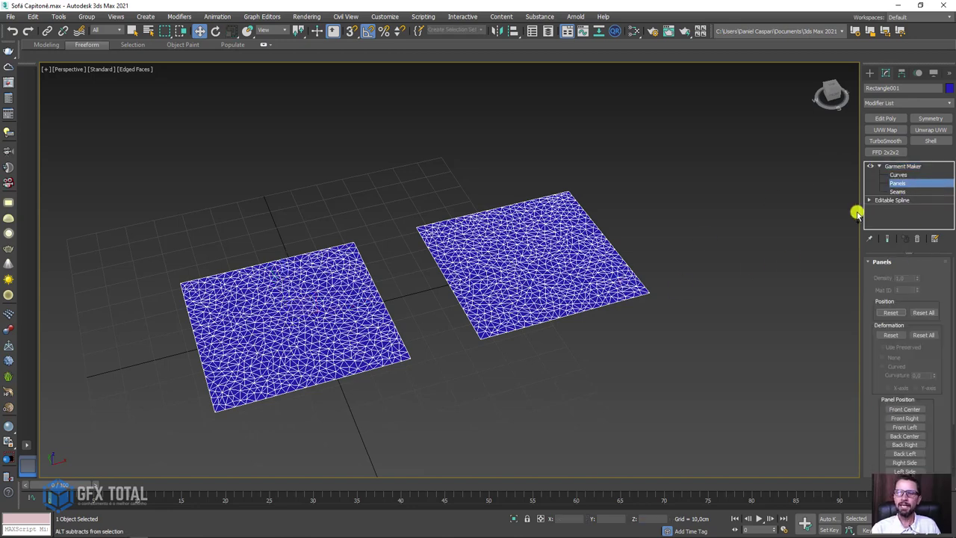
click(509, 263)
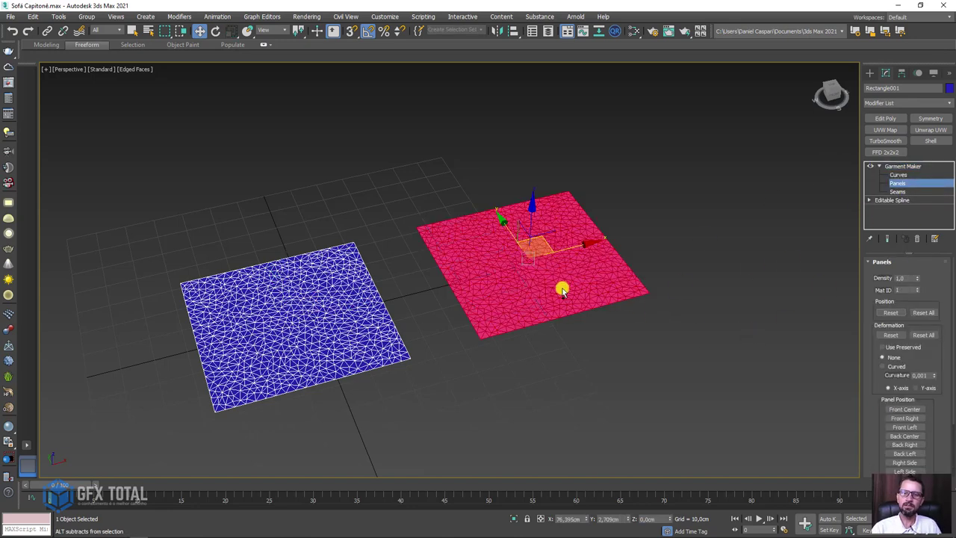
mouse_move(561, 286)
alt+middle_down()
mouse_move(546, 279)
mouse_move(555, 252)
alt+middle_up()
drag(561, 238, 327, 103)
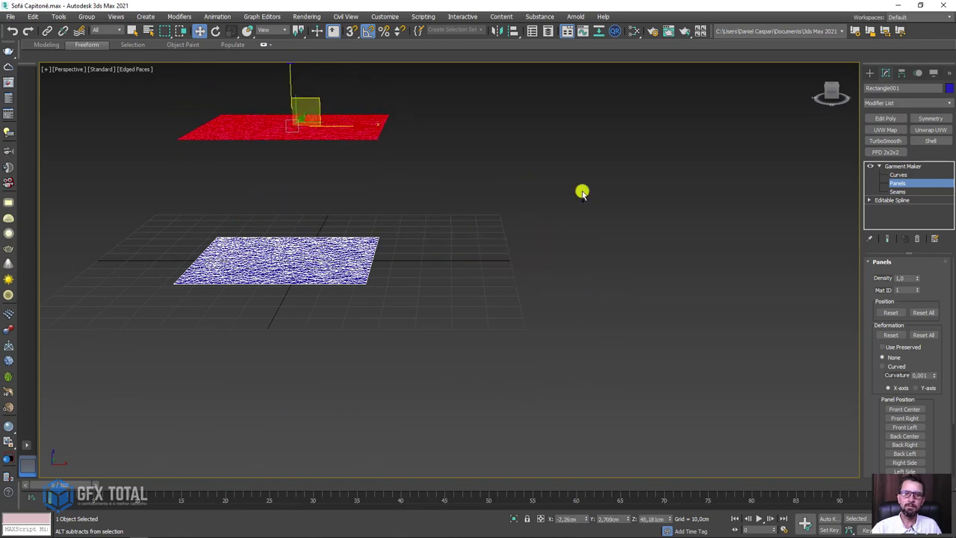
mouse_move(580, 192)
alt+middle_down()
mouse_move(623, 230)
mouse_move(862, 205)
alt+middle_up()
Toggle the Garment Maker modifier off and back on, orbiting to inspect both panels
click(894, 168)
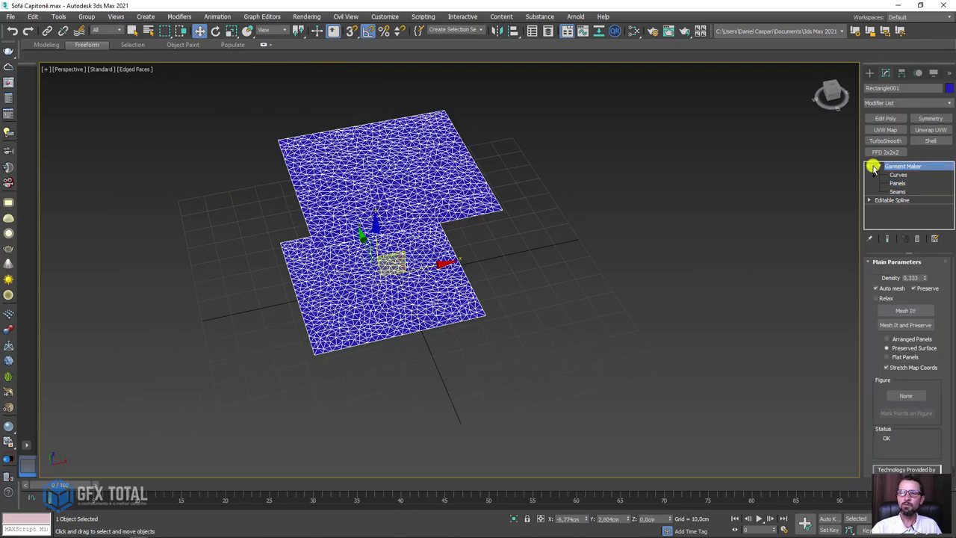
click(871, 167)
mouse_move(760, 224)
alt+middle_down()
mouse_move(721, 329)
mouse_move(726, 243)
mouse_move(868, 207)
alt+middle_up()
click(871, 167)
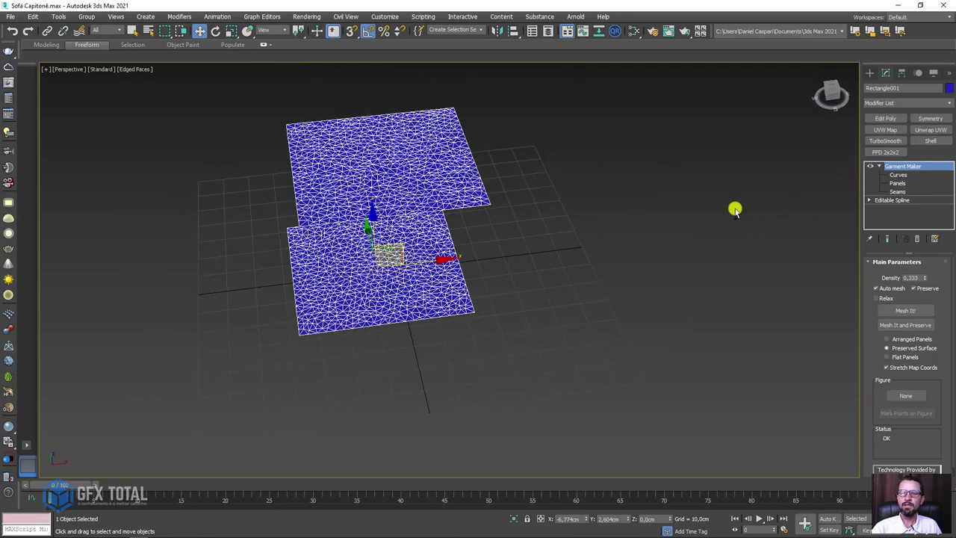
mouse_move(734, 207)
alt+middle_down()
mouse_move(590, 186)
mouse_move(645, 216)
mouse_move(654, 236)
mouse_move(591, 133)
alt+middle_up()
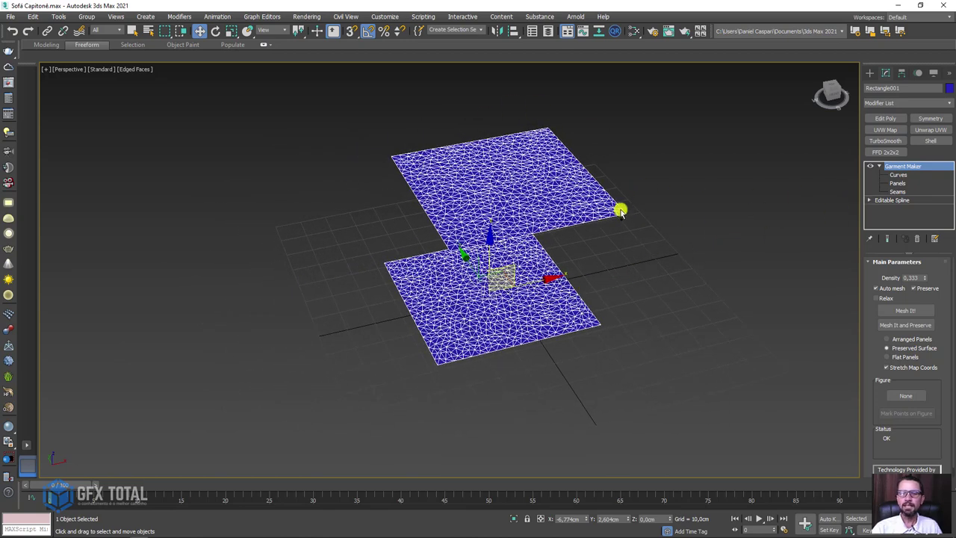
drag(618, 224, 598, 333)
drag(472, 255, 458, 368)
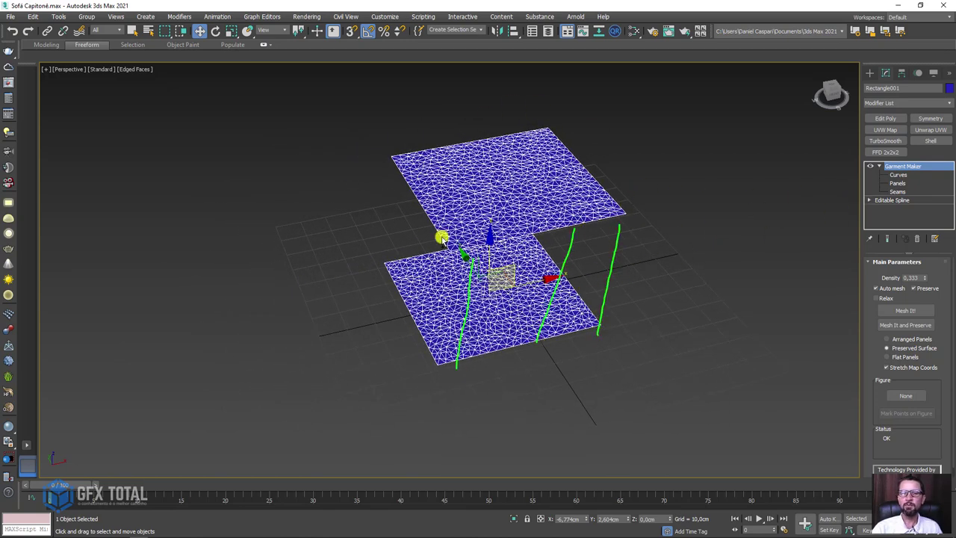
drag(442, 234, 431, 339)
alt+middle_drag(476, 326, 488, 152)
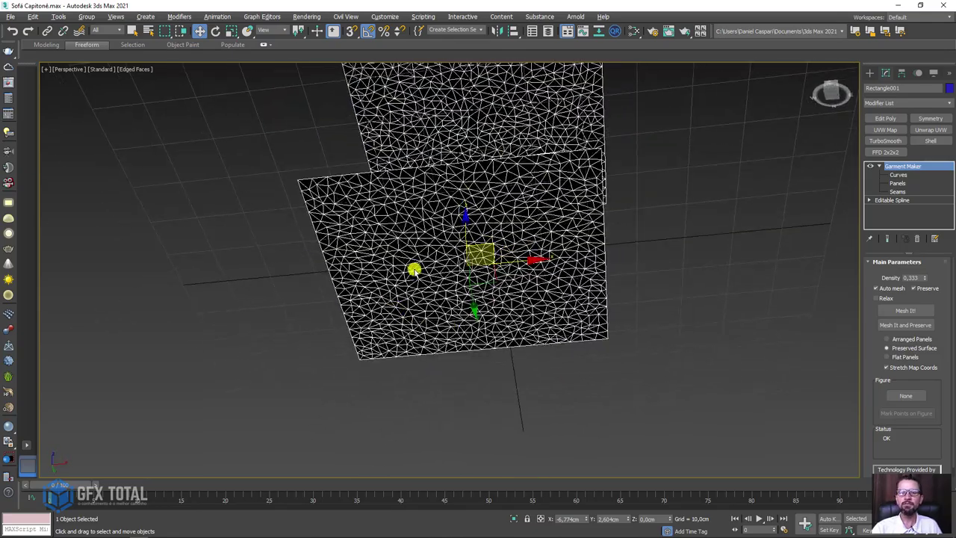
mouse_move(413, 270)
alt+middle_down()
mouse_move(493, 275)
mouse_move(503, 312)
mouse_move(784, 248)
alt+middle_up()
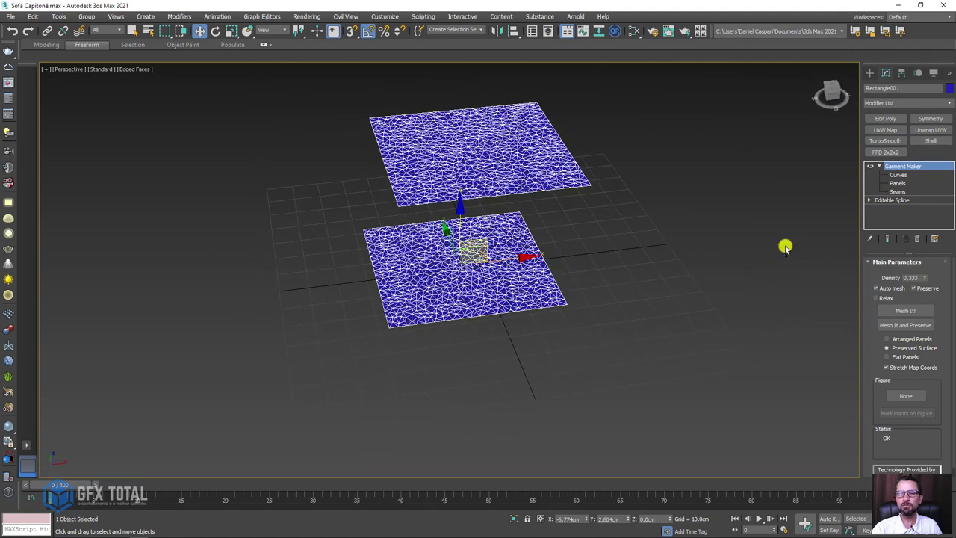
Rotate the lower garment panel 180° at Panels level
click(899, 183)
click(512, 256)
key(e)
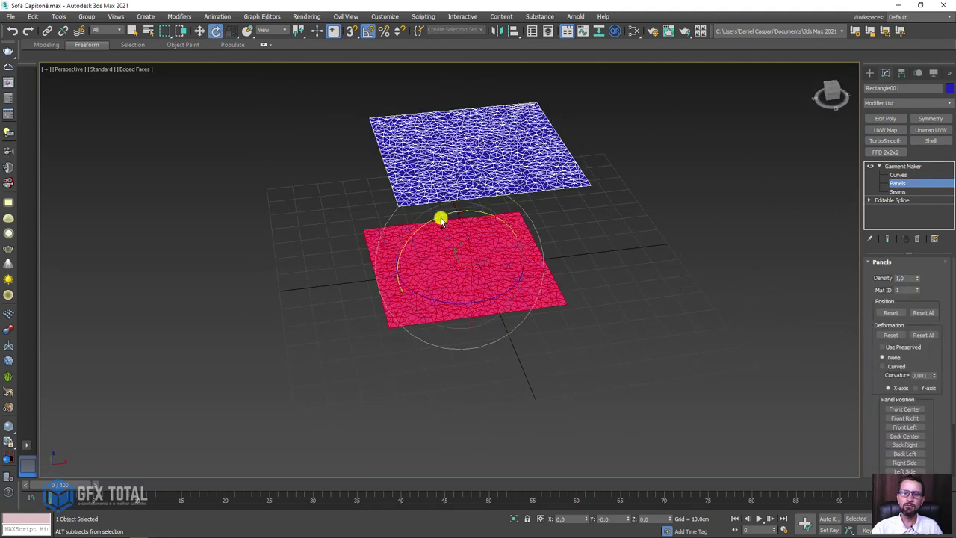
drag(440, 219, 535, 217)
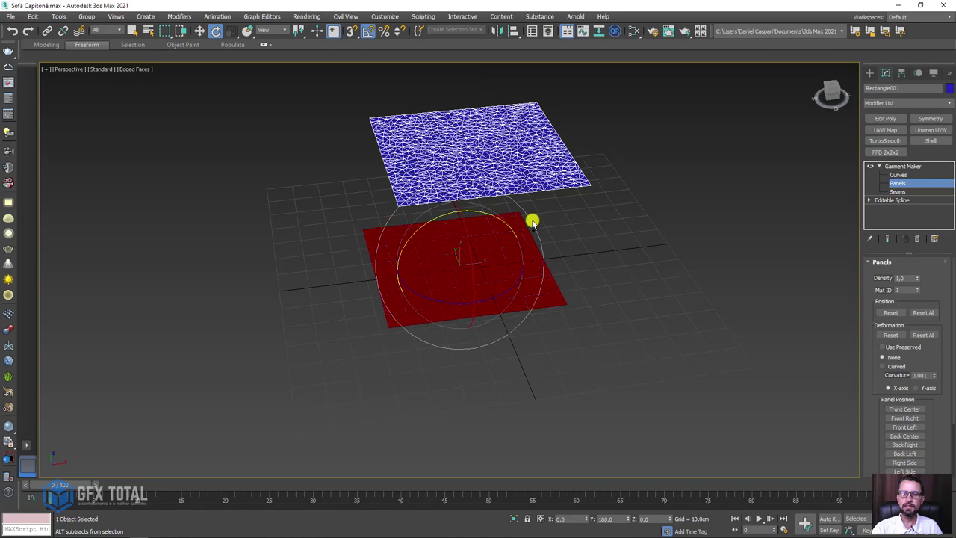
middle_drag(523, 224, 574, 270)
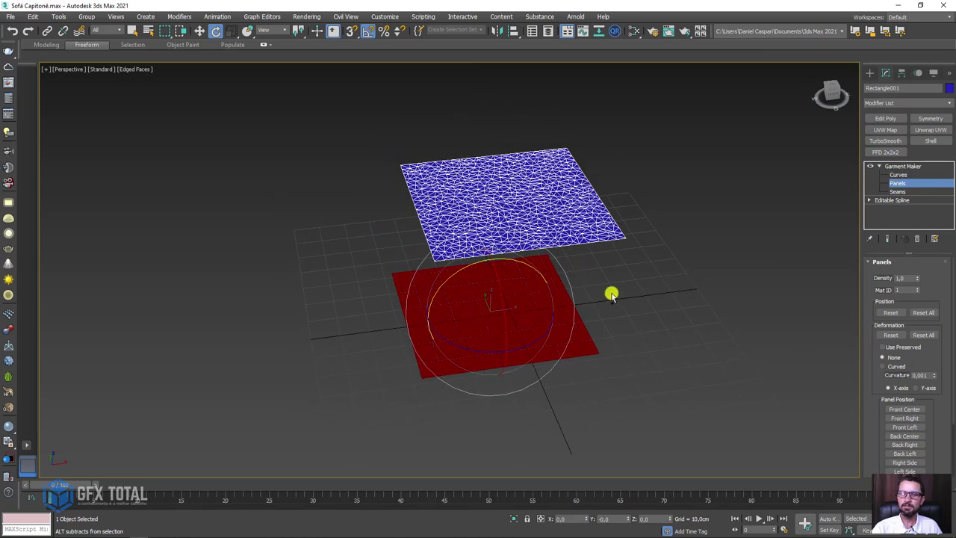
scroll(611, 294, up, 2)
Slide the flipped panel along X so it sits directly beneath the upper panel
key(w)
drag(486, 331, 543, 333)
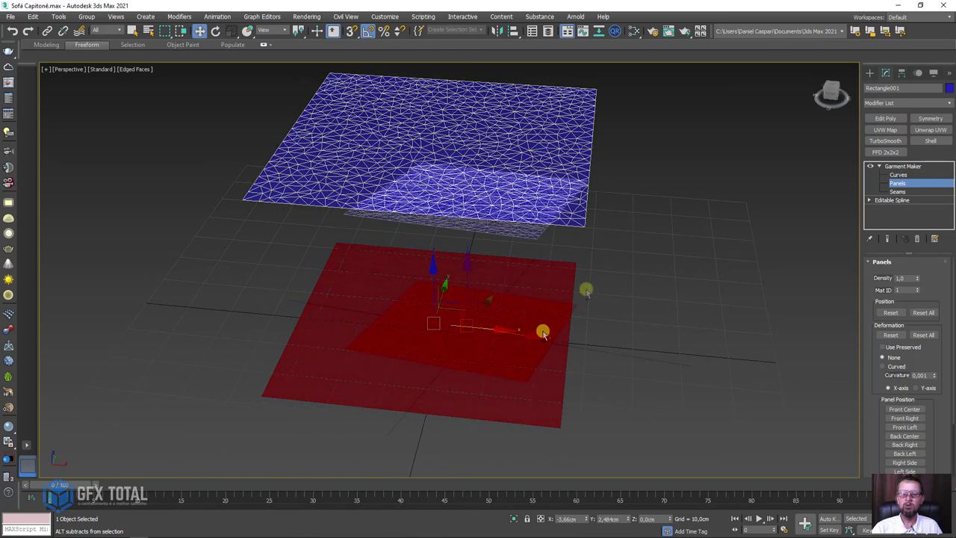
scroll(543, 299, down, 2)
mouse_move(535, 233)
mouse_down()
mouse_move(507, 379)
mouse_move(528, 379)
mouse_up()
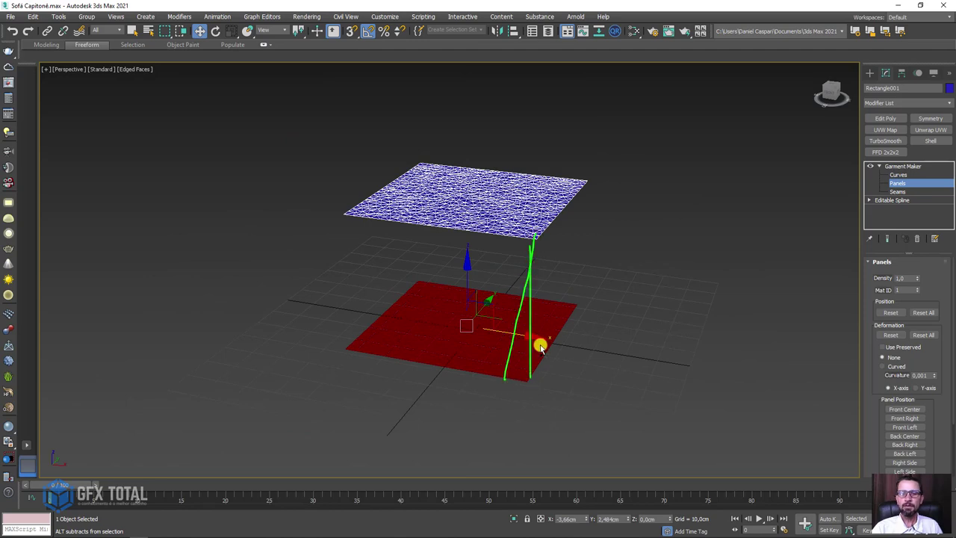
mouse_move(565, 196)
mouse_down()
mouse_move(545, 345)
mouse_move(560, 330)
mouse_up()
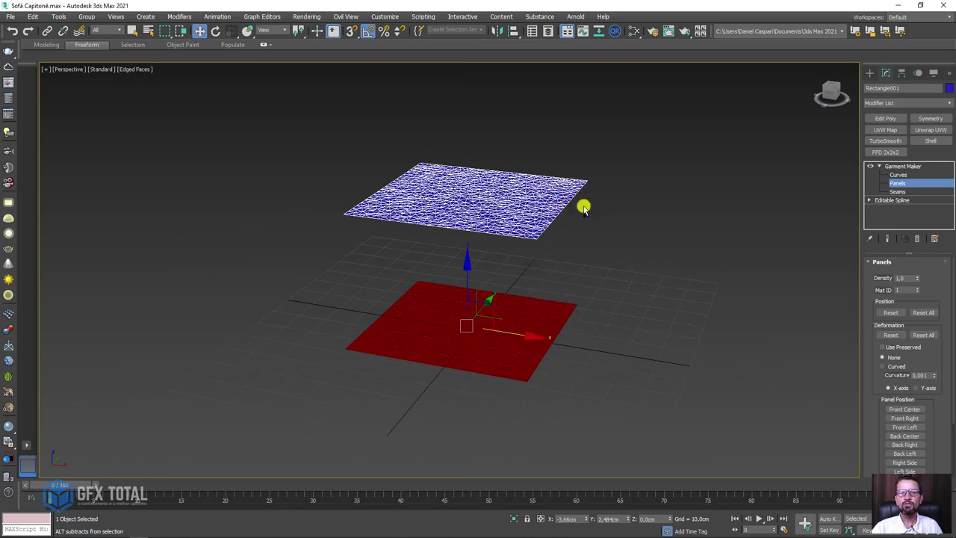
alt+middle_drag(583, 209, 606, 225)
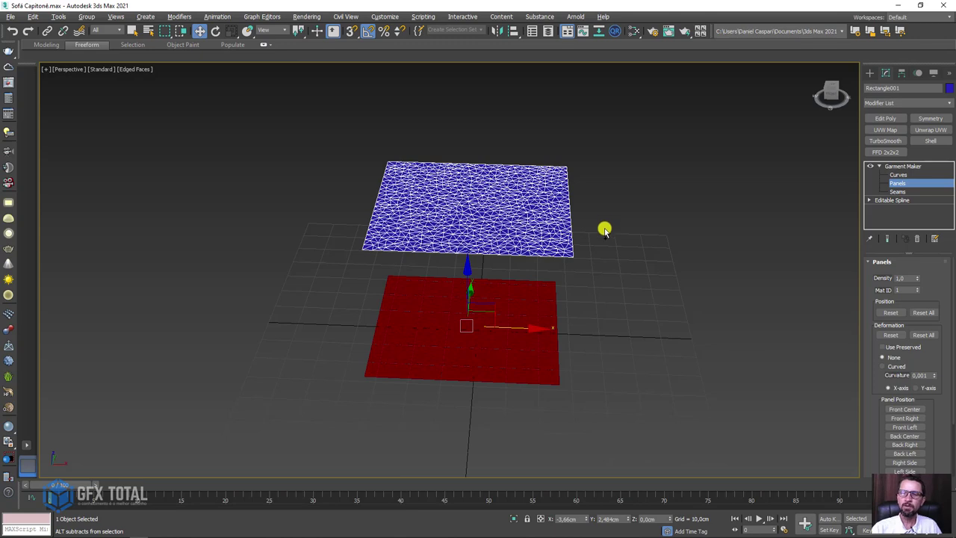
mouse_move(604, 231)
alt+middle_down()
mouse_move(572, 271)
mouse_move(572, 222)
mouse_move(681, 222)
mouse_move(702, 239)
alt+middle_up()
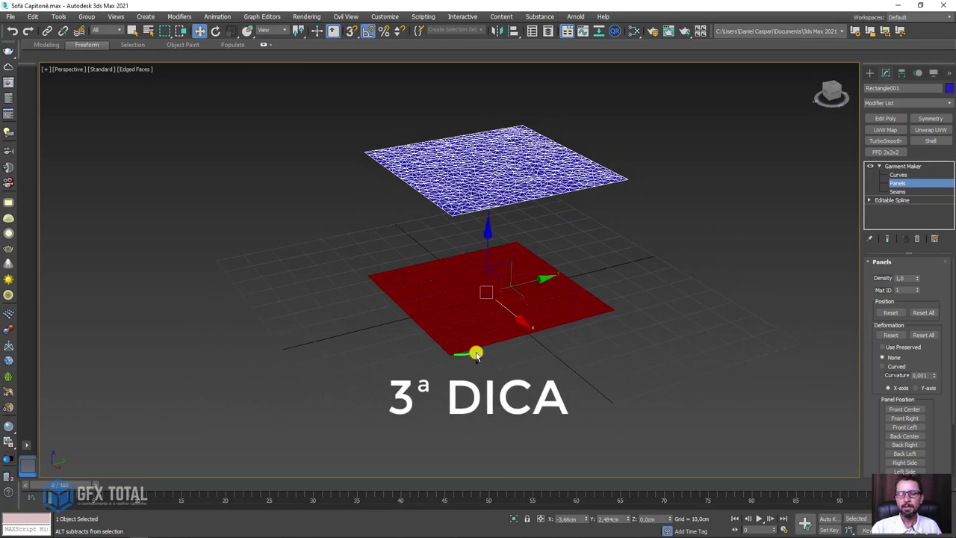
Switch off the Garment Maker mesh to reveal the two rectangle splines
drag(454, 354, 603, 315)
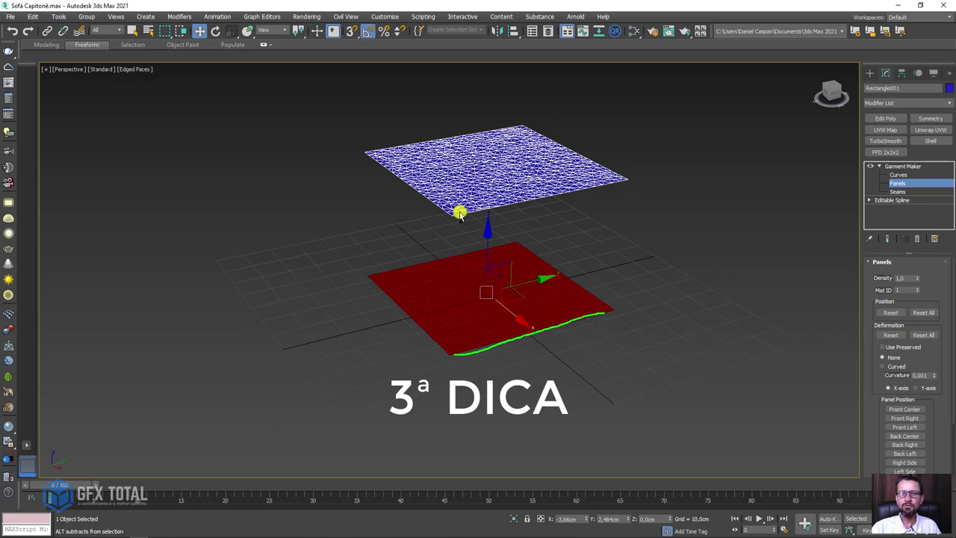
drag(459, 213, 624, 181)
mouse_move(580, 228)
mouse_down()
mouse_move(592, 214)
mouse_move(584, 247)
mouse_up()
key(Escape)
click(884, 170)
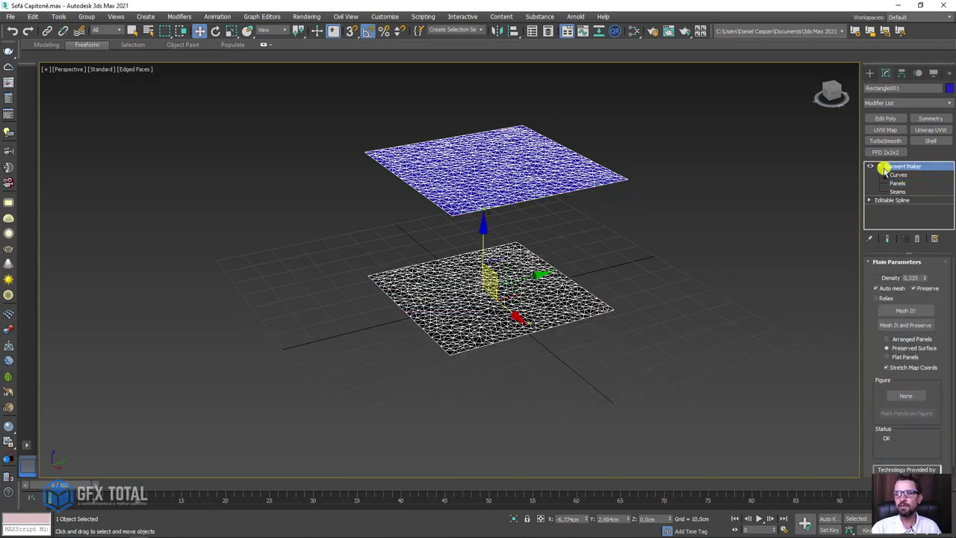
click(871, 166)
In spline Vertex mode, move two corner vertices of the lower rectangle along Y
click(870, 200)
click(888, 208)
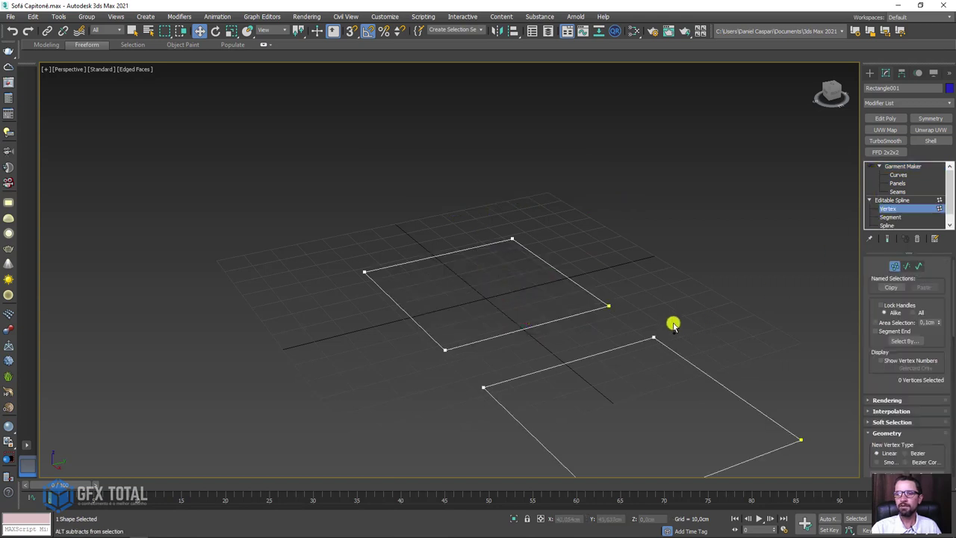
drag(673, 324, 637, 355)
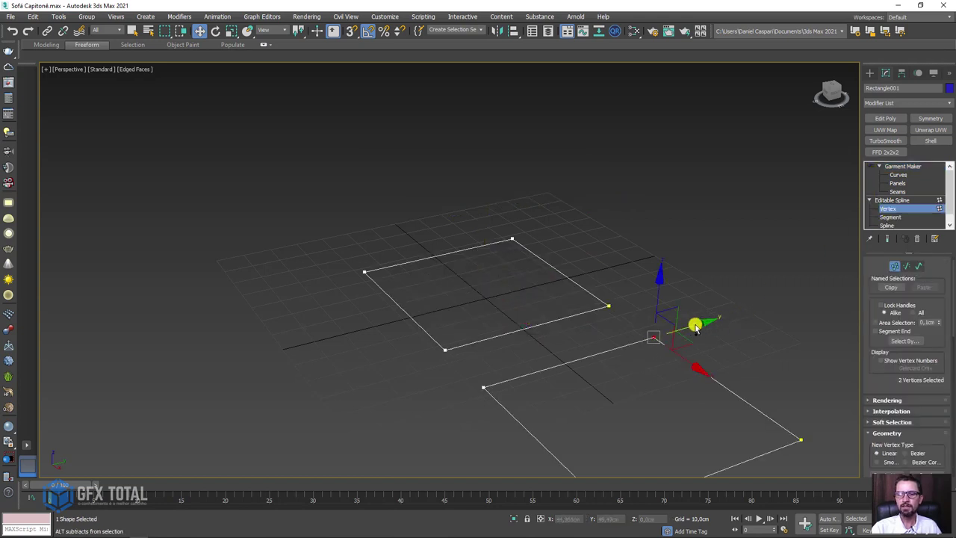
alt+middle_drag(753, 305, 739, 351)
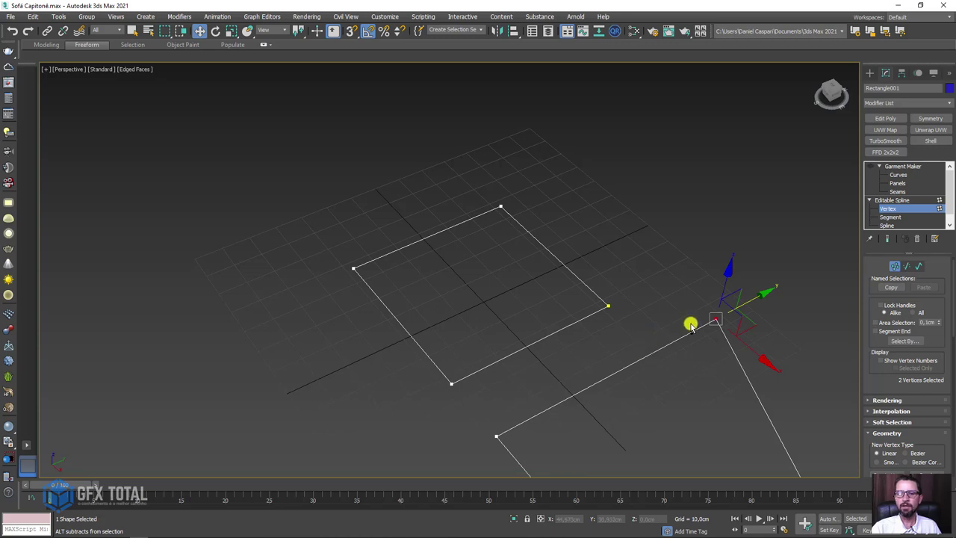
drag(699, 318, 613, 302)
drag(639, 344, 577, 323)
drag(569, 387, 527, 356)
drag(681, 254, 662, 321)
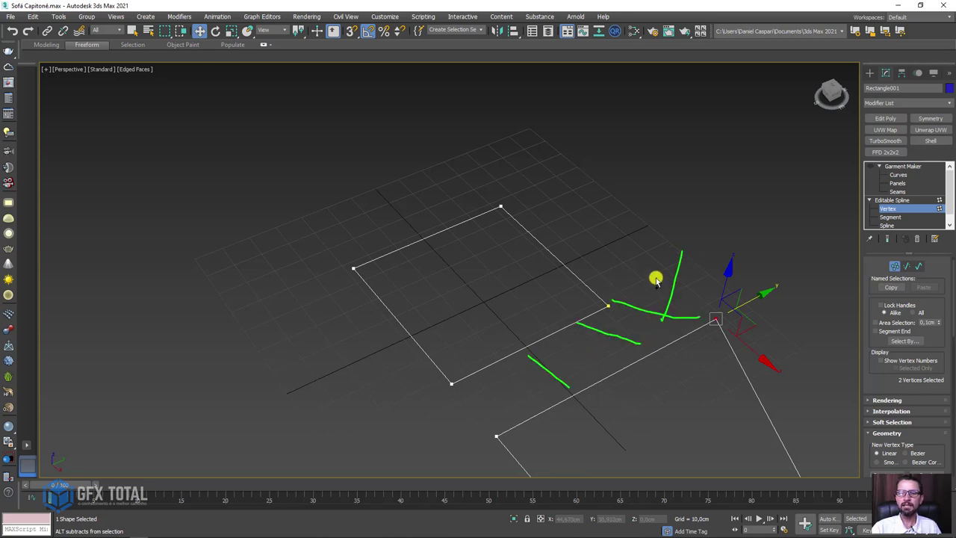
drag(747, 306, 724, 334)
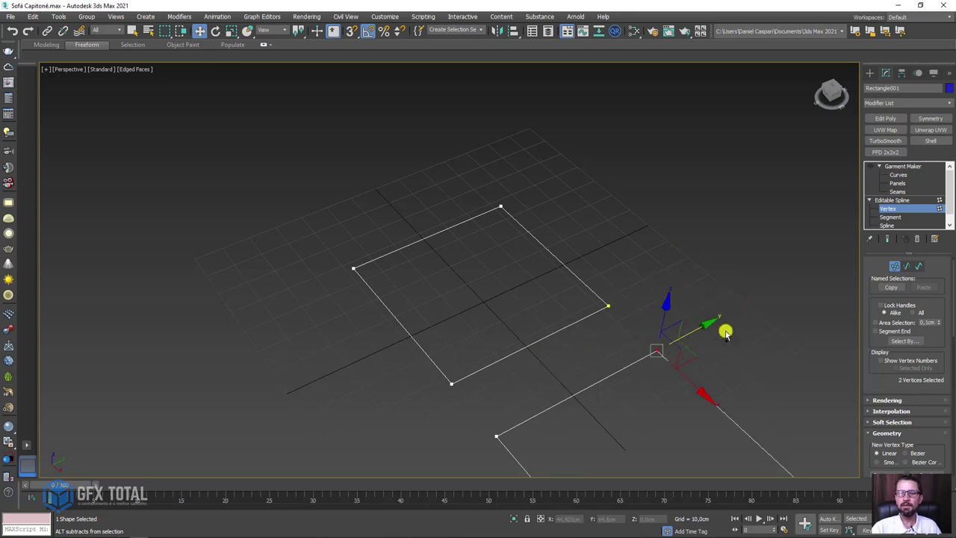
drag(612, 313, 658, 360)
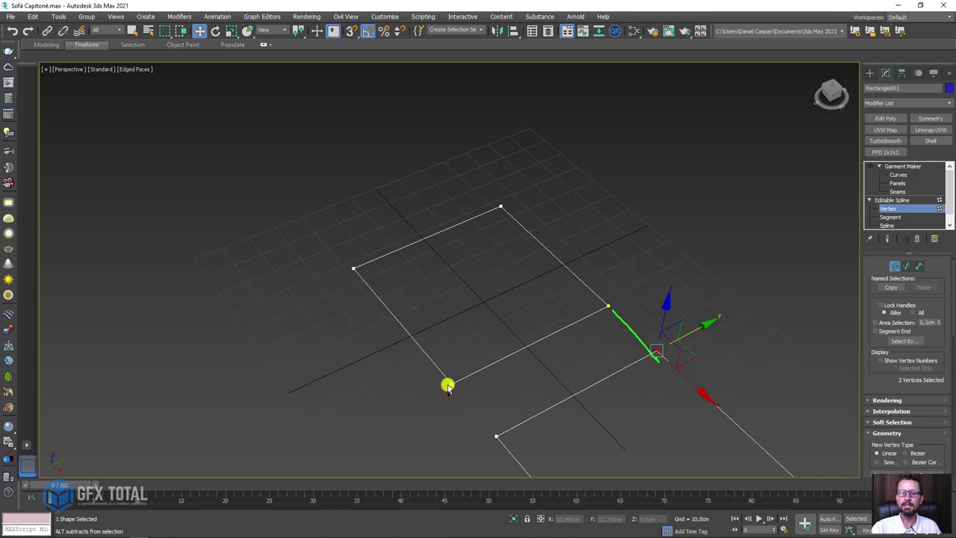
drag(448, 386, 497, 433)
Leave vertex mode, turn the Garment Maker mesh back on, and enter Seams editing
click(892, 200)
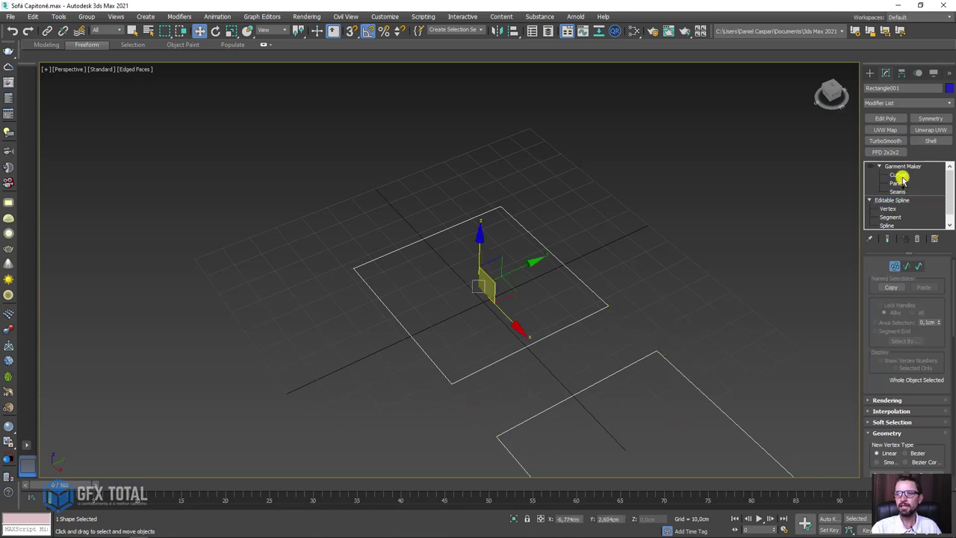
click(900, 166)
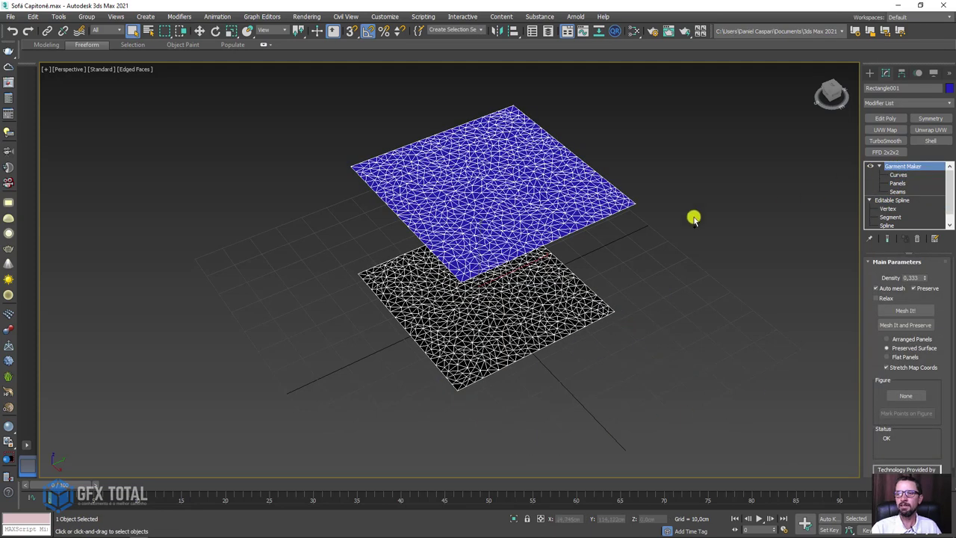
mouse_move(573, 271)
alt+middle_down()
mouse_move(623, 254)
mouse_move(576, 252)
alt+middle_up()
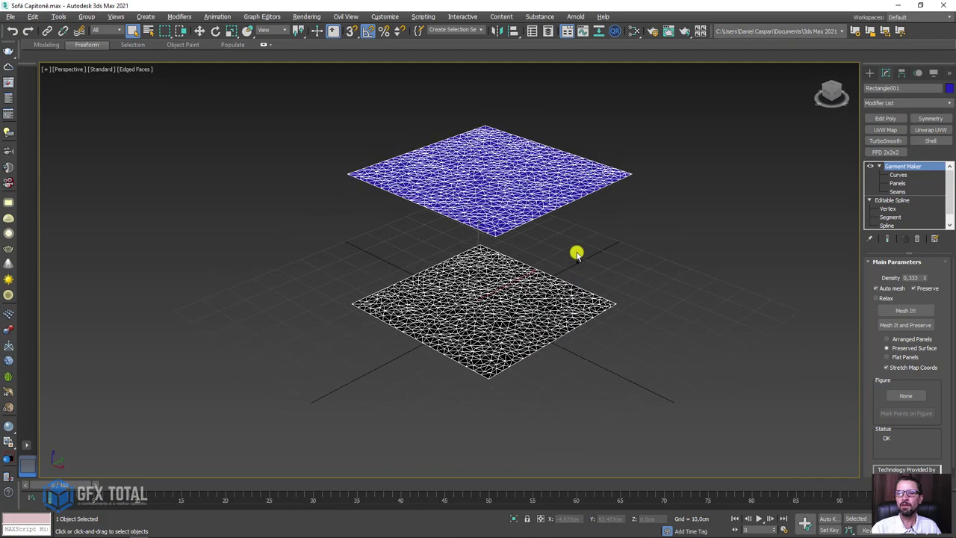
click(898, 191)
Sew the front edges of the upper and lower panels together with a seam
click(559, 209)
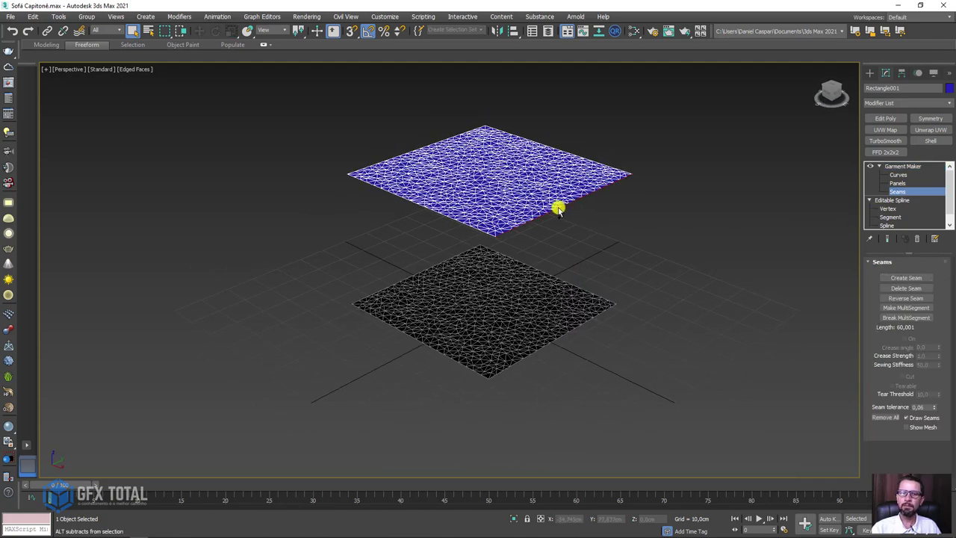
ctrl+click(559, 336)
alt+middle_drag(589, 337, 608, 333)
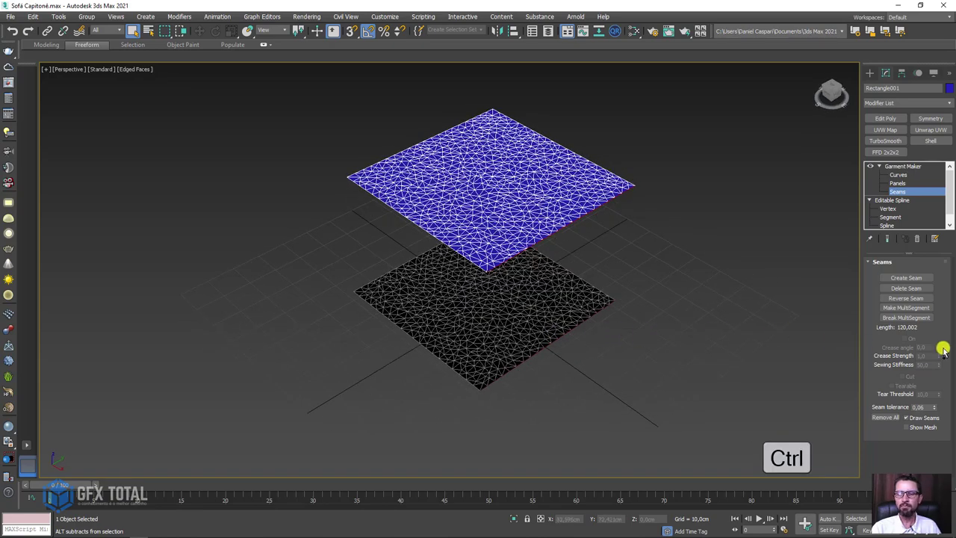
click(904, 278)
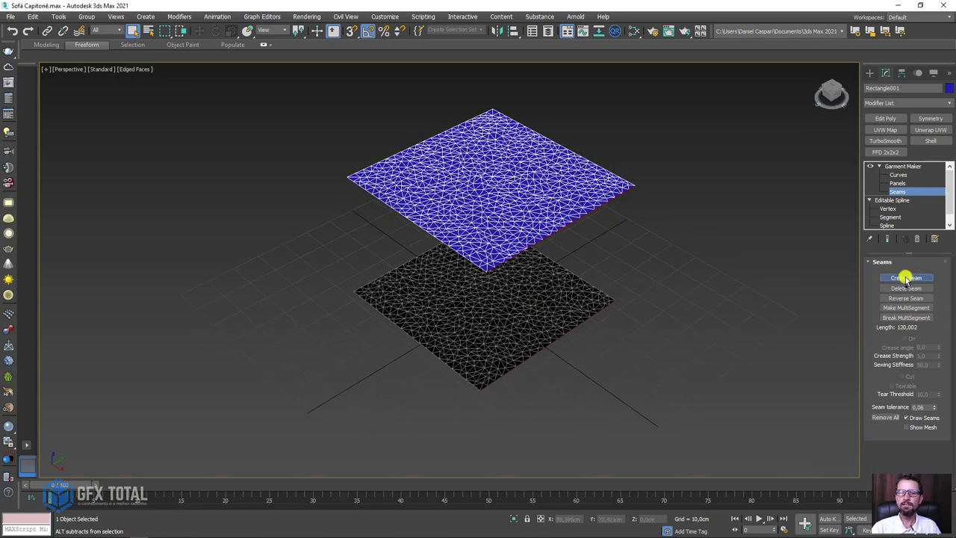
mouse_move(680, 294)
alt+middle_down()
mouse_move(635, 256)
mouse_move(672, 253)
mouse_move(672, 271)
mouse_move(613, 279)
mouse_move(571, 228)
alt+middle_up()
click(563, 211)
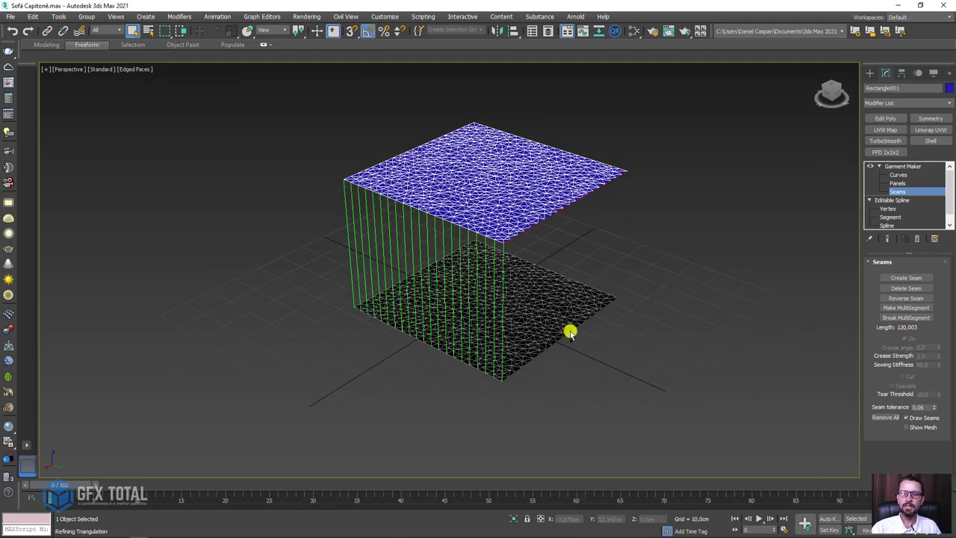
Create the right-hand seam and reverse it to untwist the crossed lines
click(900, 277)
mouse_move(672, 303)
alt+middle_down()
mouse_move(652, 291)
mouse_move(664, 247)
alt+middle_up()
click(612, 178)
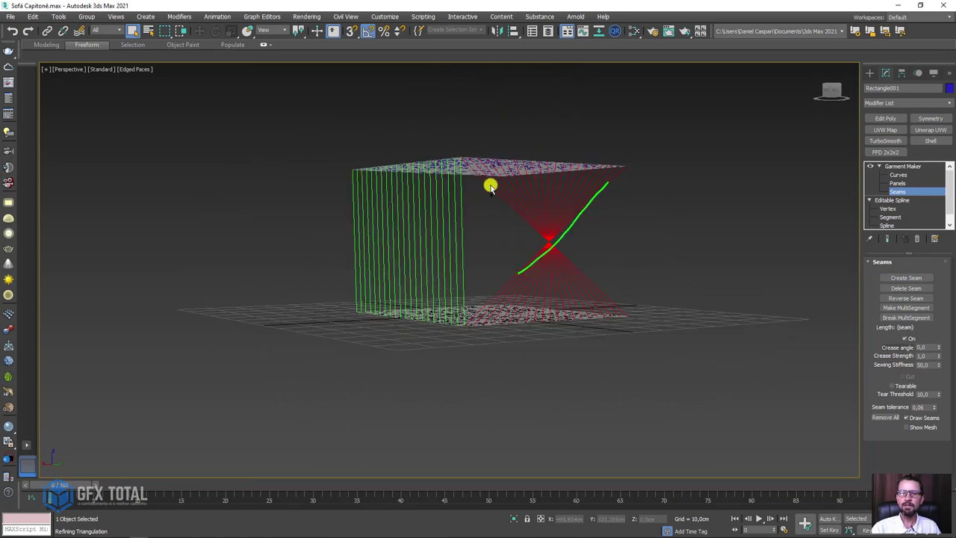
ctrl+click(490, 187)
click(754, 341)
alt+middle_drag(754, 341, 747, 307)
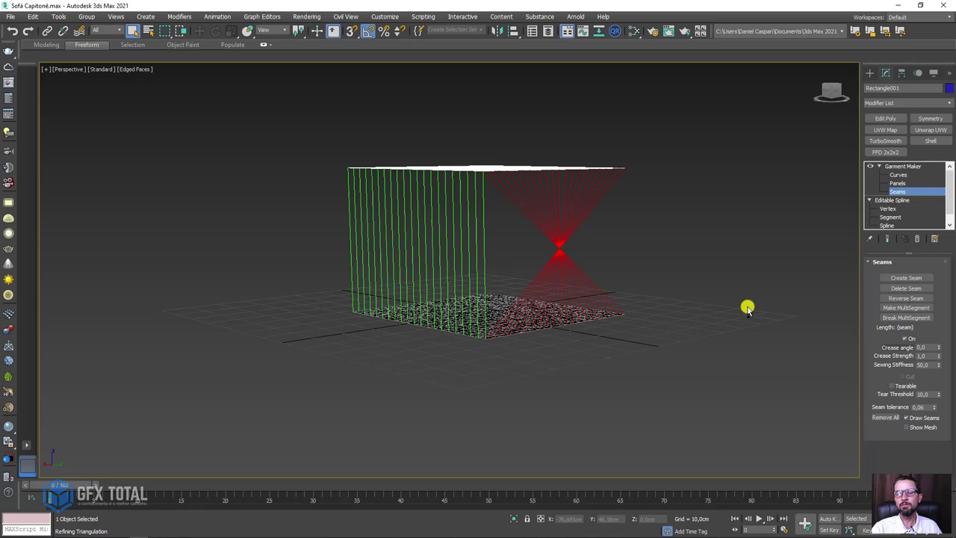
click(910, 298)
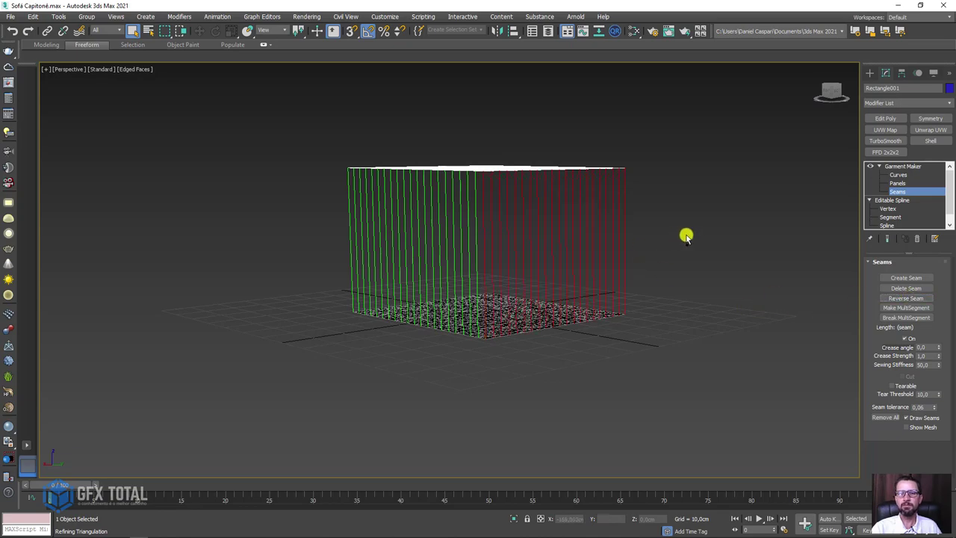
Sew the remaining two pairs of panel edges with seams
alt+middle_drag(687, 235, 583, 258)
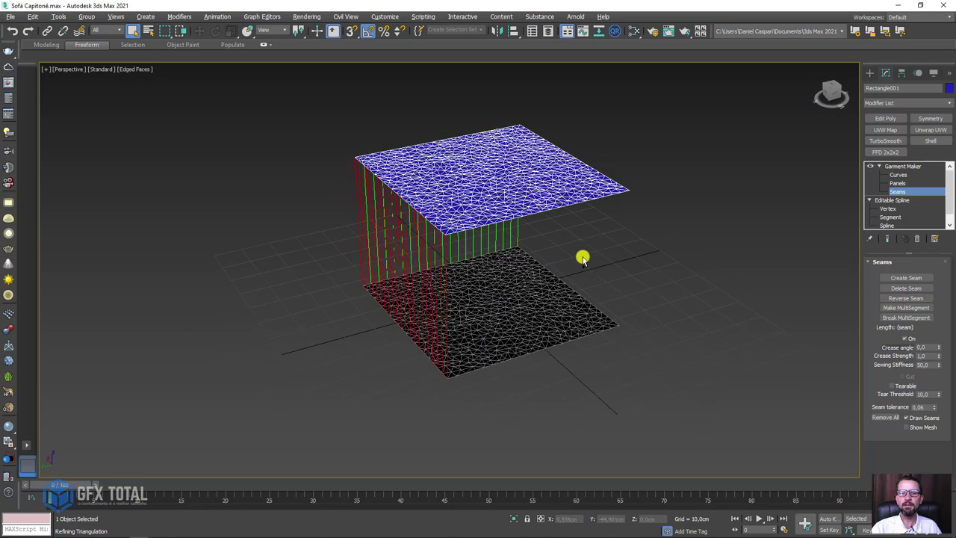
click(541, 213)
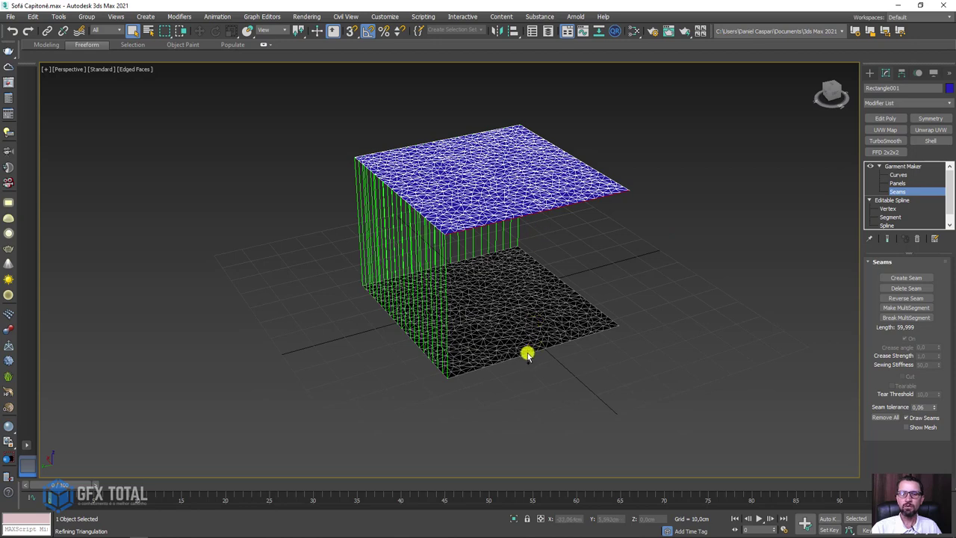
click(896, 276)
mouse_move(679, 278)
alt+middle_down()
mouse_move(587, 280)
mouse_move(551, 223)
alt+middle_up()
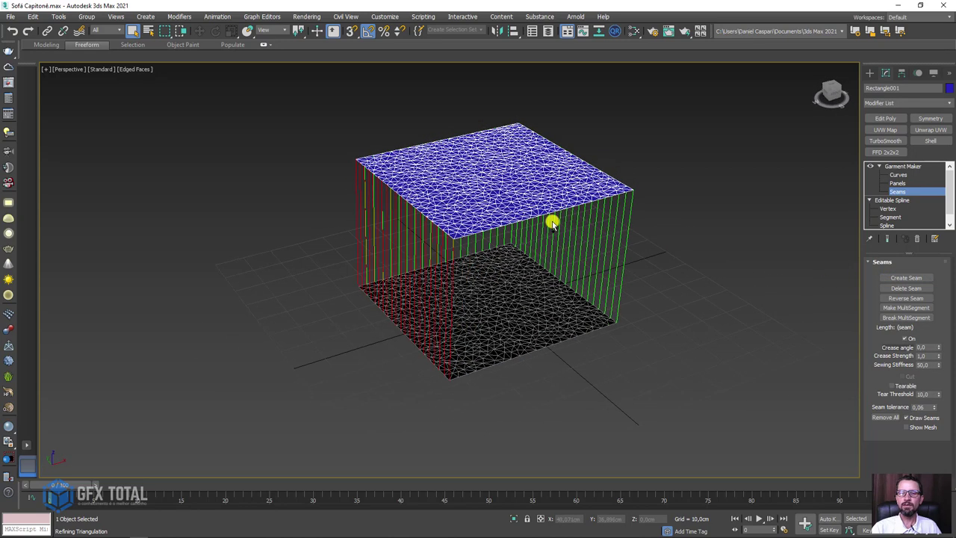
click(546, 215)
click(517, 236)
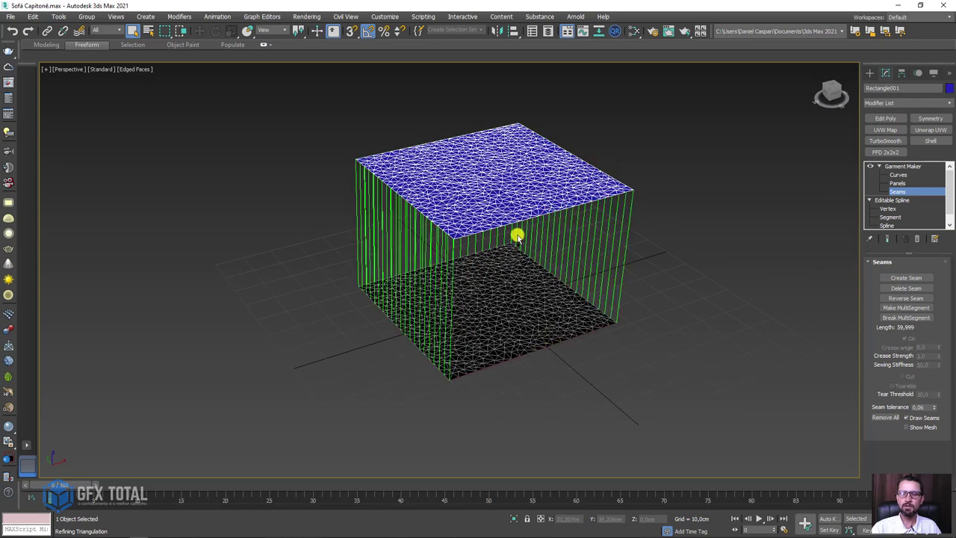
click(905, 277)
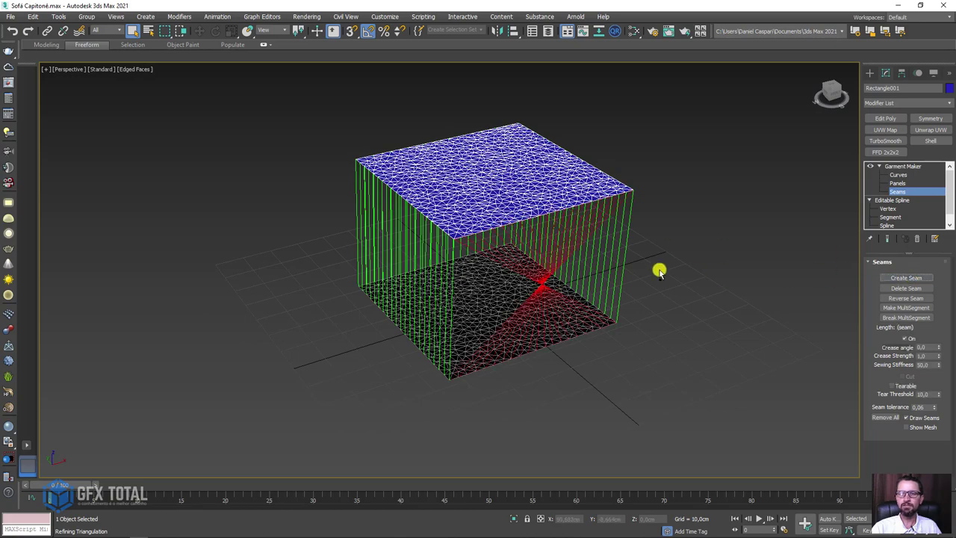
Reverse the crossed seam on the right face and inspect the closed box
mouse_move(661, 271)
alt+middle_down()
mouse_move(626, 284)
mouse_move(655, 250)
mouse_move(519, 242)
alt+middle_up()
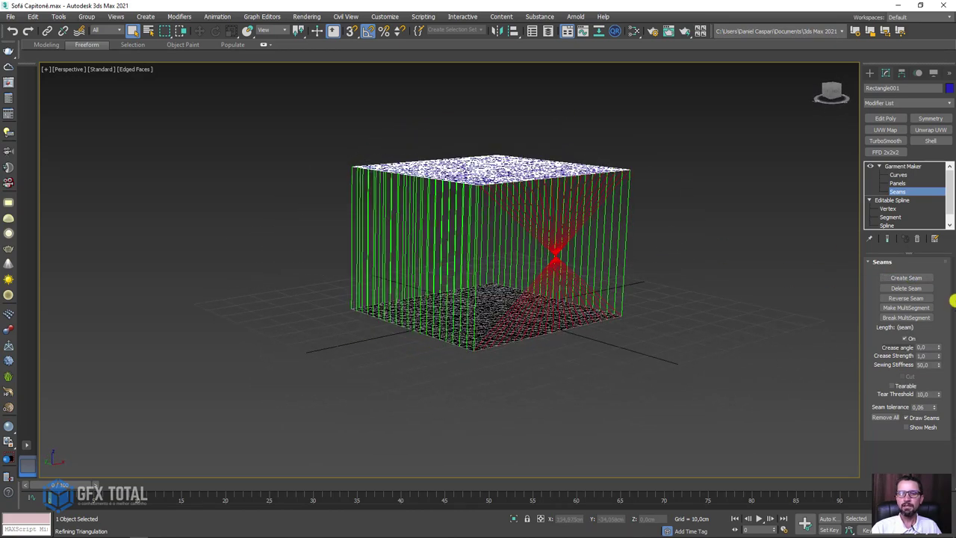
click(900, 299)
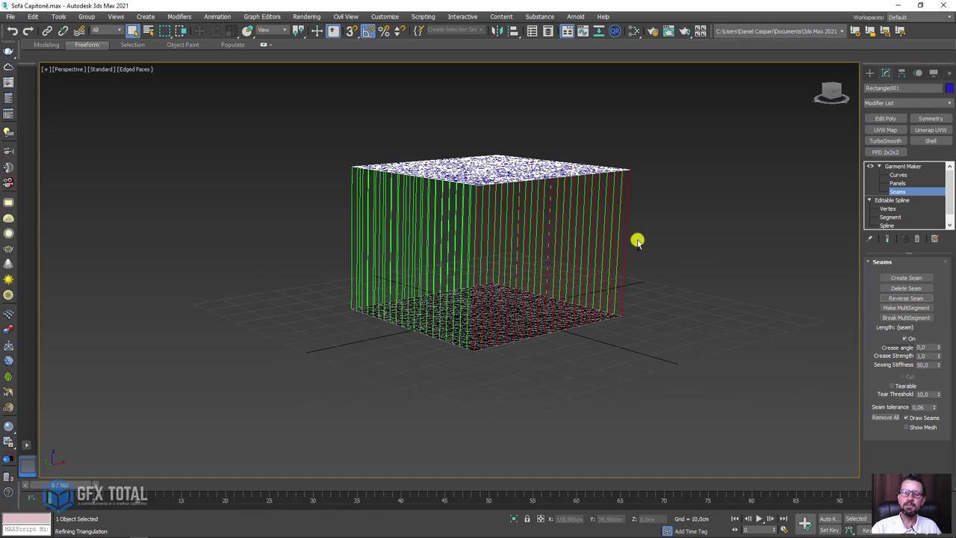
mouse_move(636, 241)
alt+middle_down()
mouse_move(668, 245)
mouse_move(699, 219)
mouse_move(628, 241)
alt+middle_up()
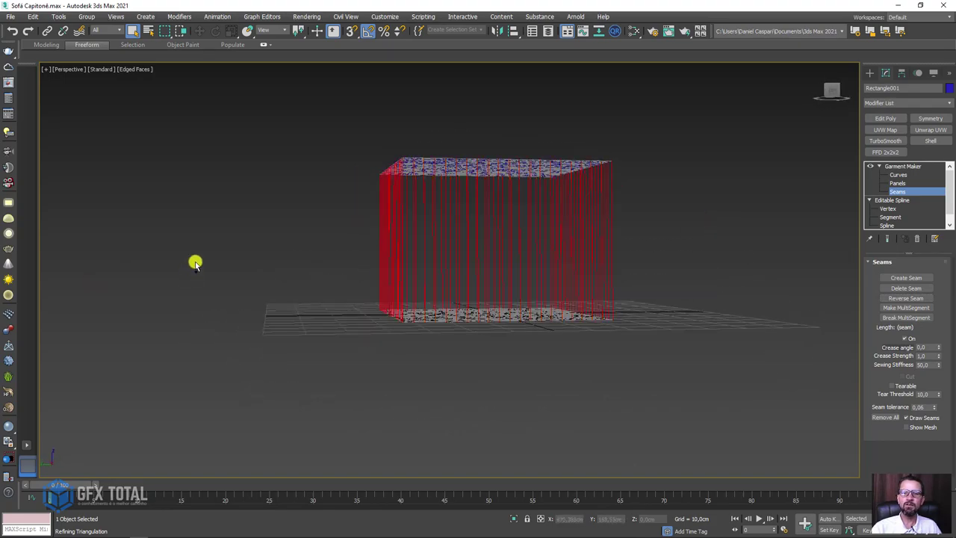
mouse_move(745, 249)
alt+middle_down()
mouse_move(745, 265)
mouse_move(721, 272)
mouse_move(612, 269)
mouse_move(606, 247)
alt+middle_up()
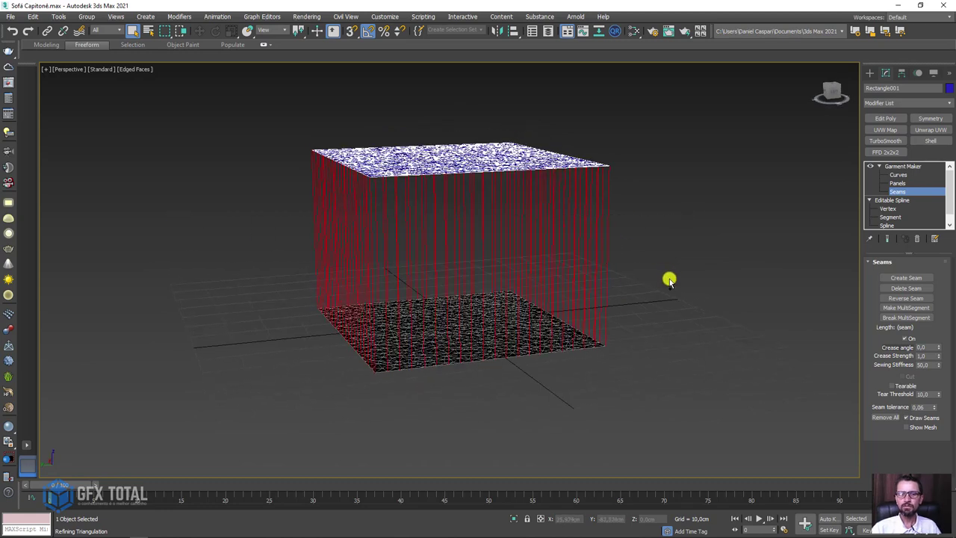
alt+middle_drag(670, 280, 574, 282)
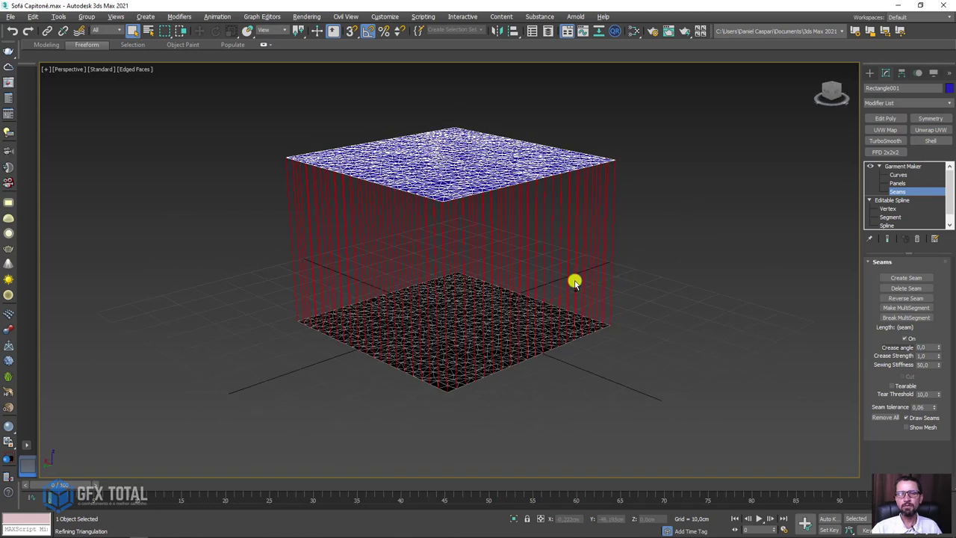
Enter 300 in the Seams rollout's Sewing Stiffness field, replacing 1
double_click(926, 364)
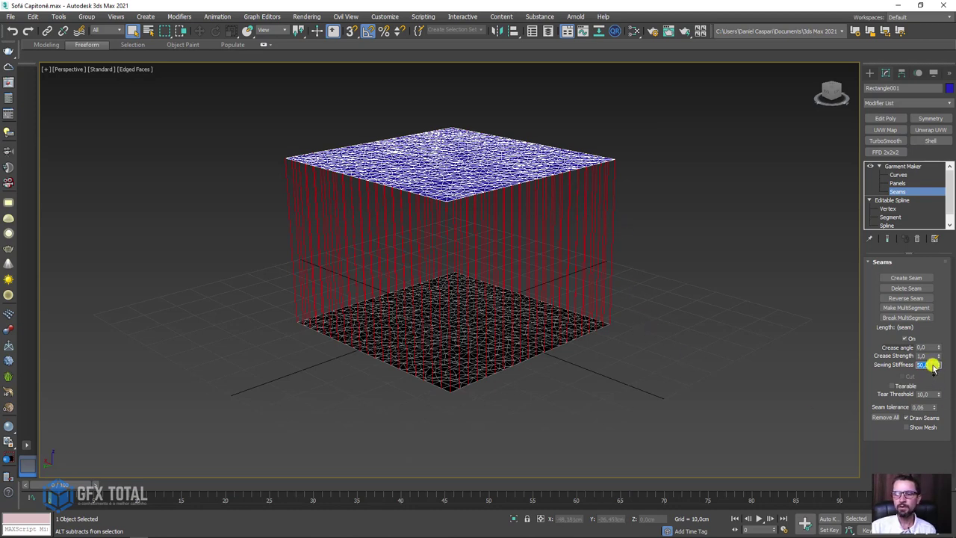
text(1)
key(Return)
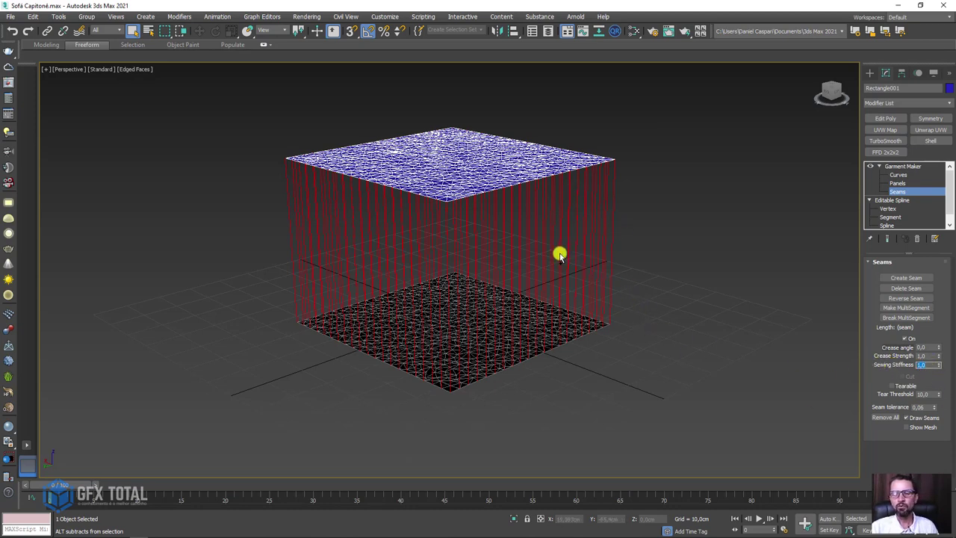
drag(519, 256, 581, 245)
drag(519, 286, 571, 275)
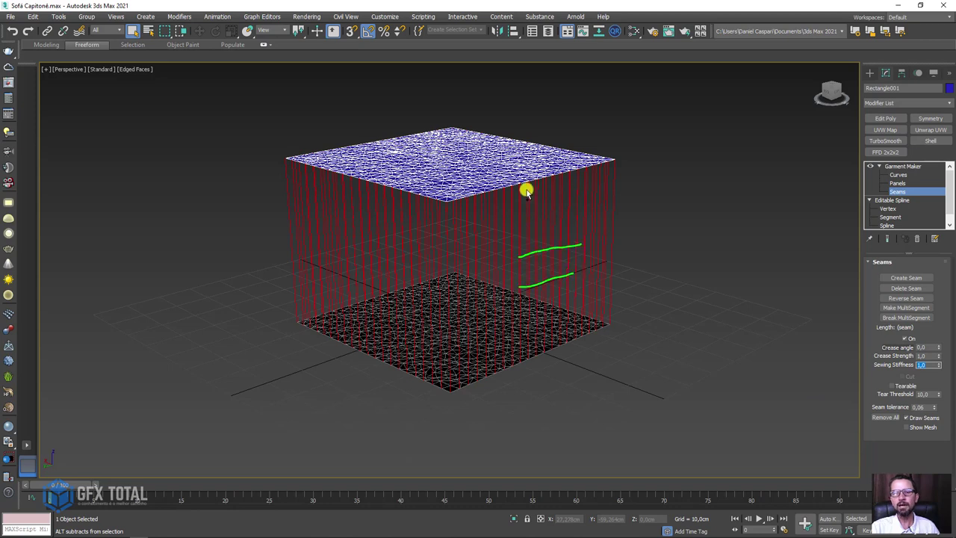
drag(514, 214, 538, 242)
mouse_move(550, 200)
mouse_down()
mouse_move(562, 240)
mouse_move(587, 228)
mouse_up()
drag(537, 294, 531, 330)
drag(558, 290, 552, 326)
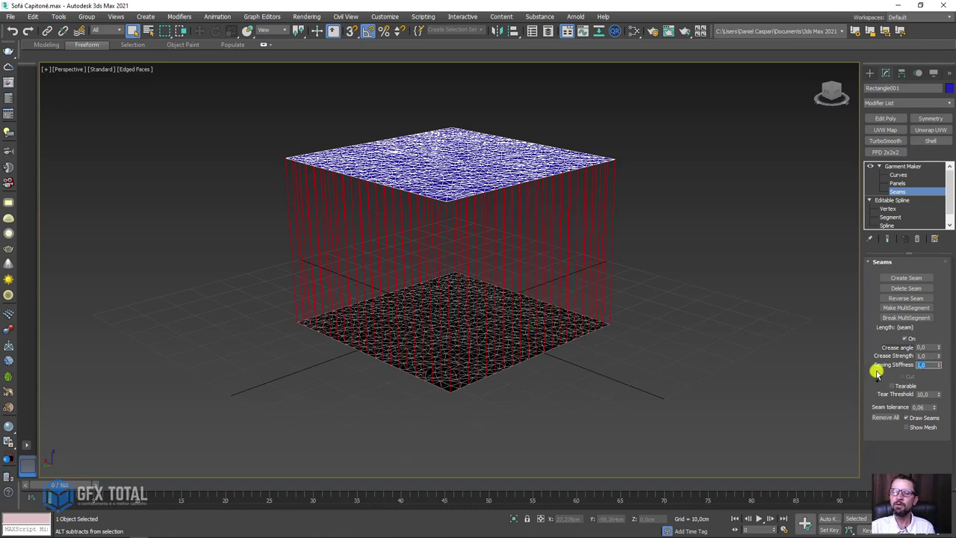
text(100)
text(300)
key(Return)
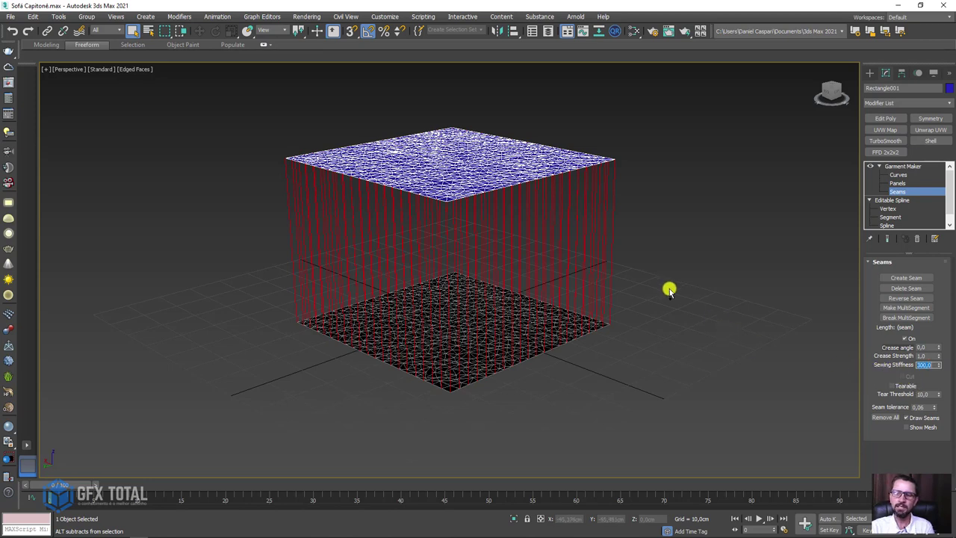
drag(482, 275, 602, 243)
drag(515, 198, 538, 250)
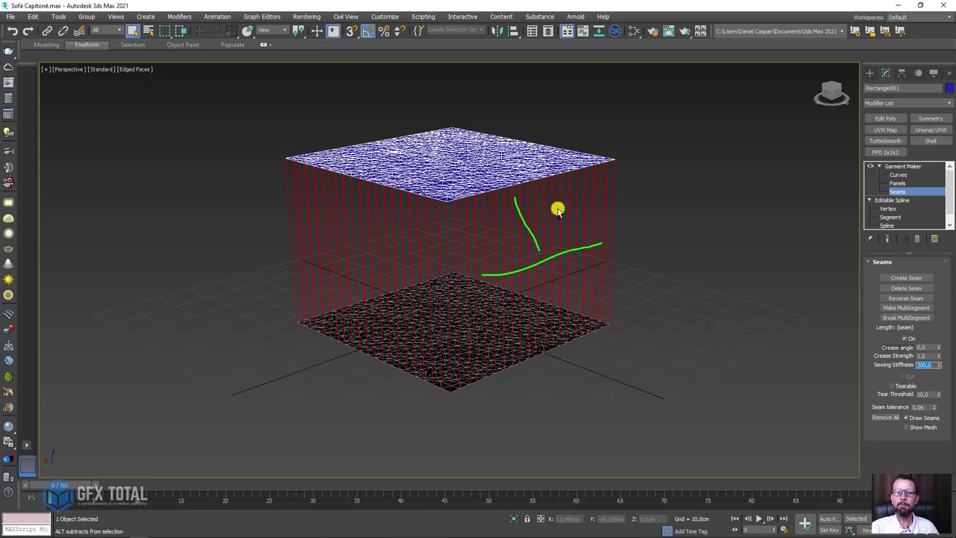
drag(557, 199, 574, 246)
drag(589, 199, 567, 324)
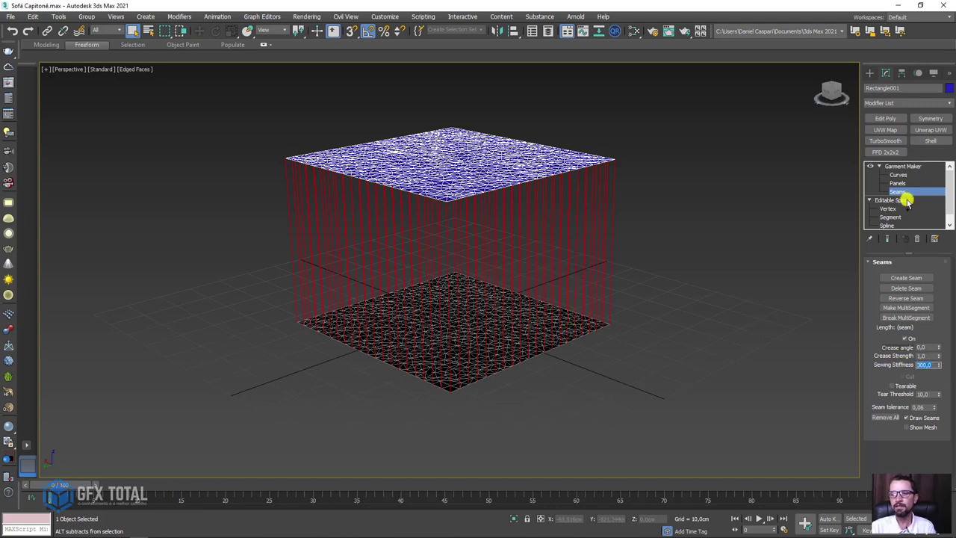
Exit Seams sub-object mode and collapse the modifier stack
click(897, 166)
click(878, 166)
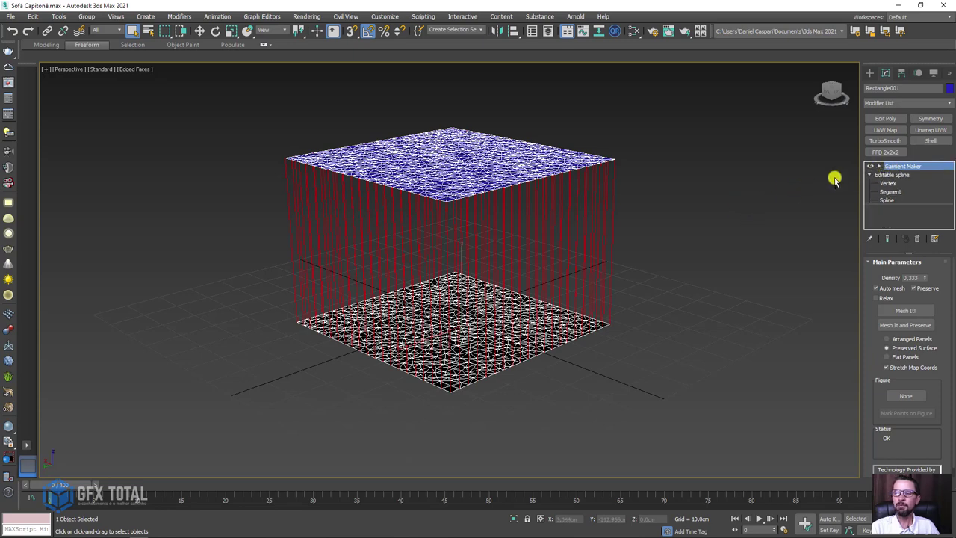
click(869, 175)
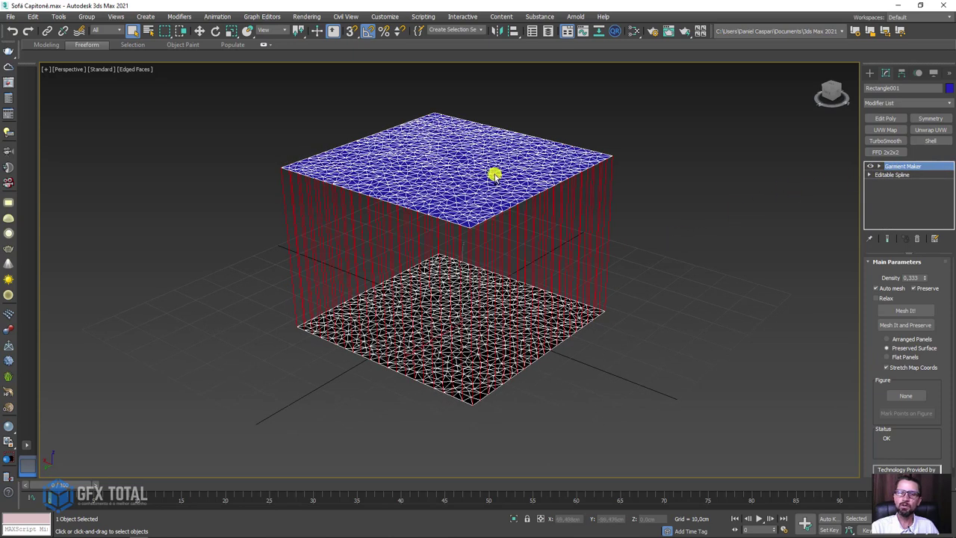
scroll(548, 229, down, 3)
Create a sphere on the bottom panel, raise it under the top panel, and select it with the garment
click(869, 72)
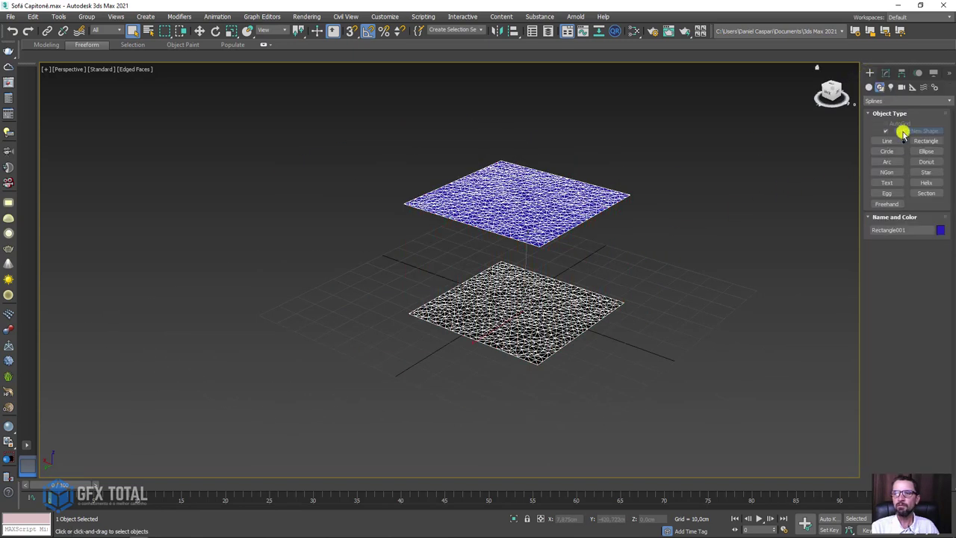
click(868, 86)
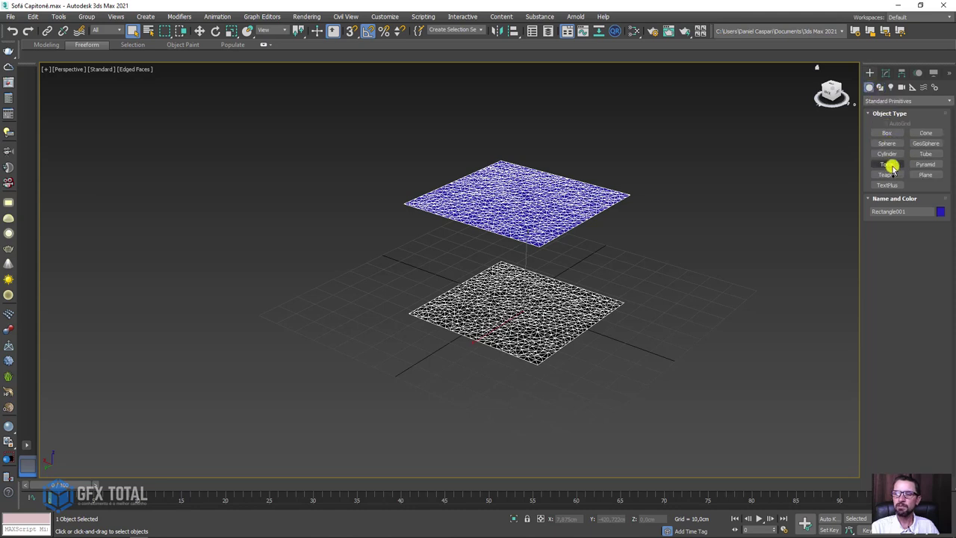
click(886, 143)
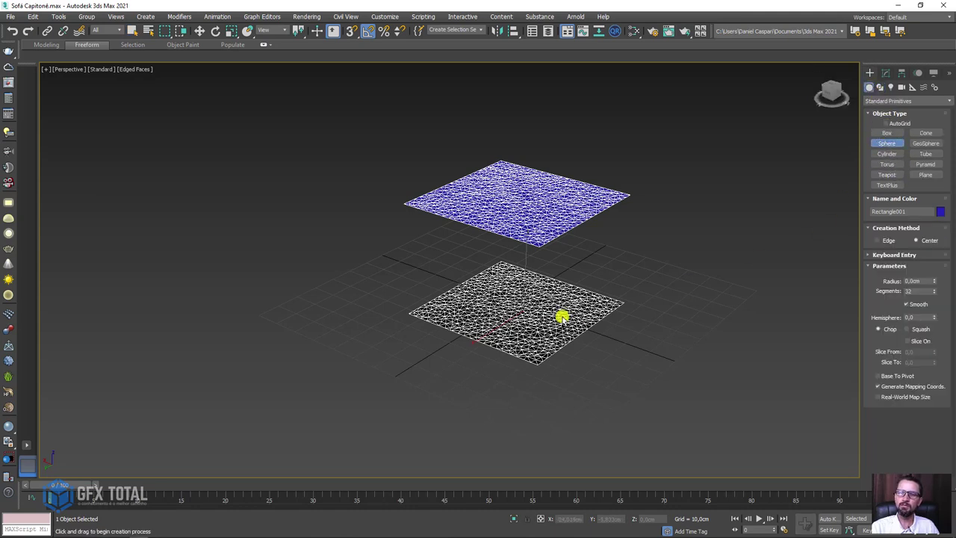
drag(521, 306, 550, 318)
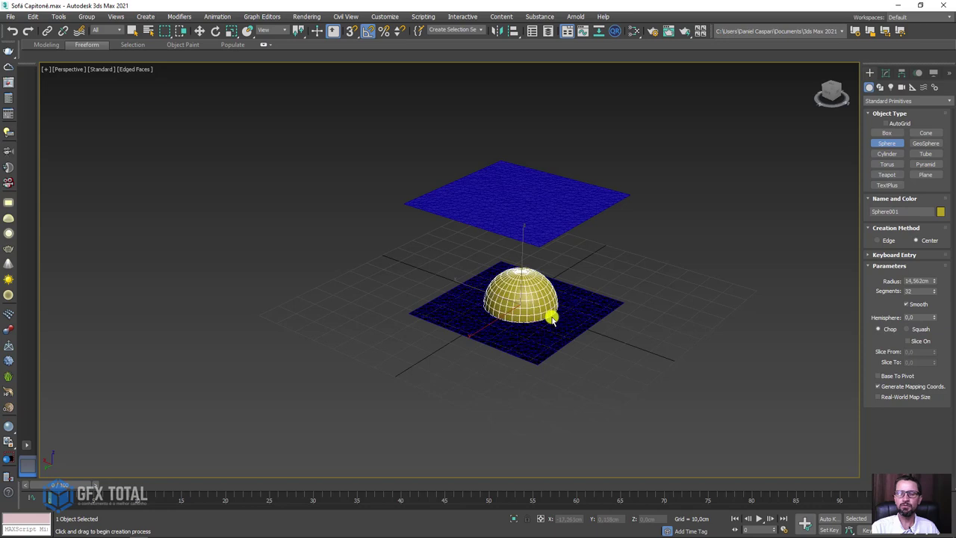
key(w)
drag(523, 252, 525, 204)
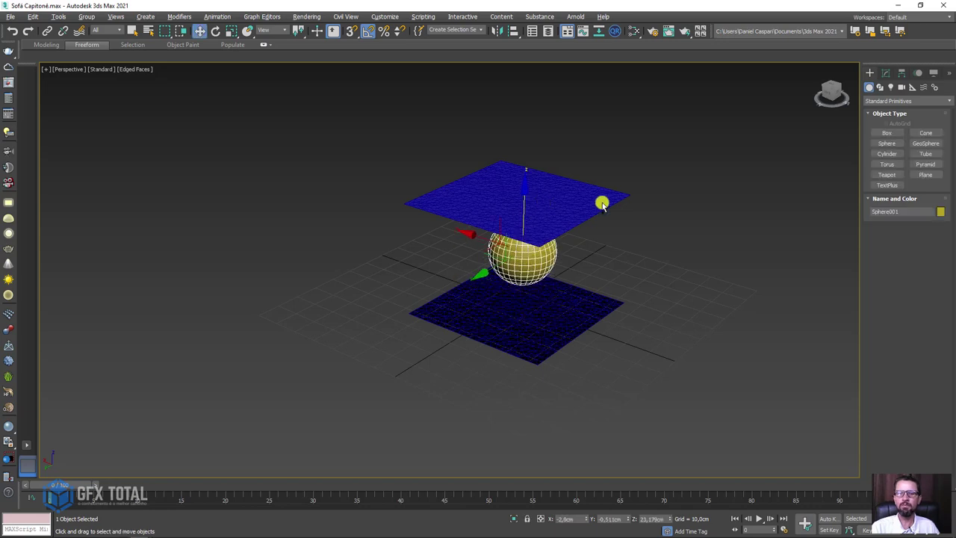
key(ctrl+i)
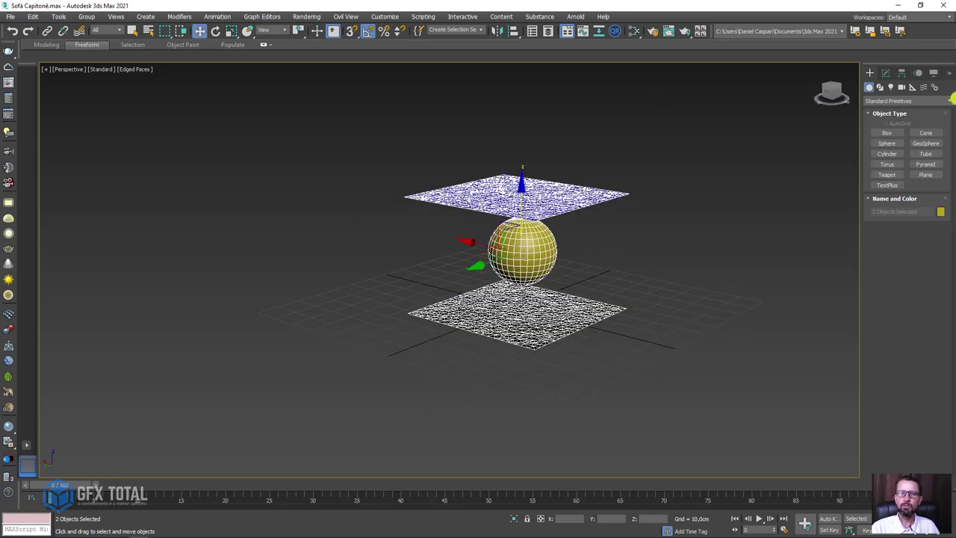
click(886, 74)
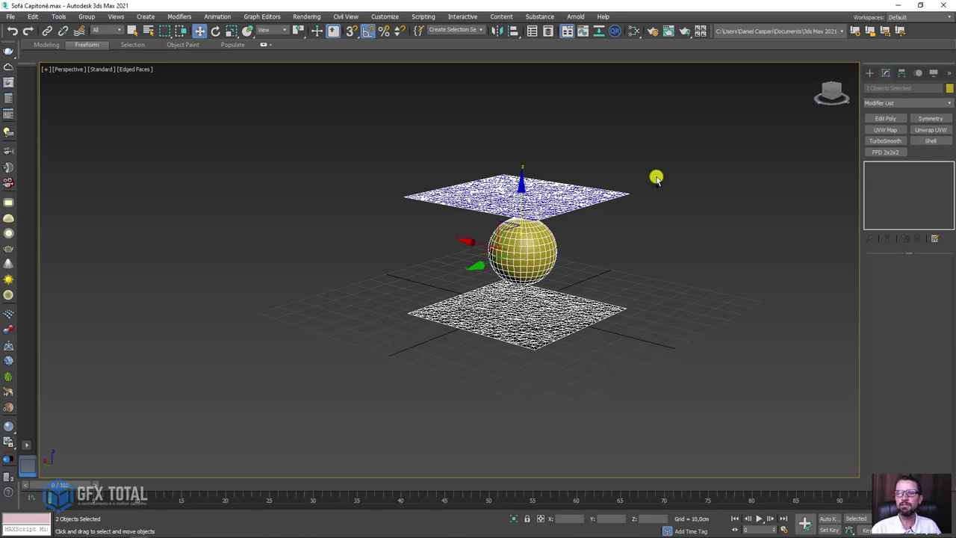
Add a Cloth modifier to the garment and sphere together
alt+middle_drag(655, 177, 665, 185)
click(945, 103)
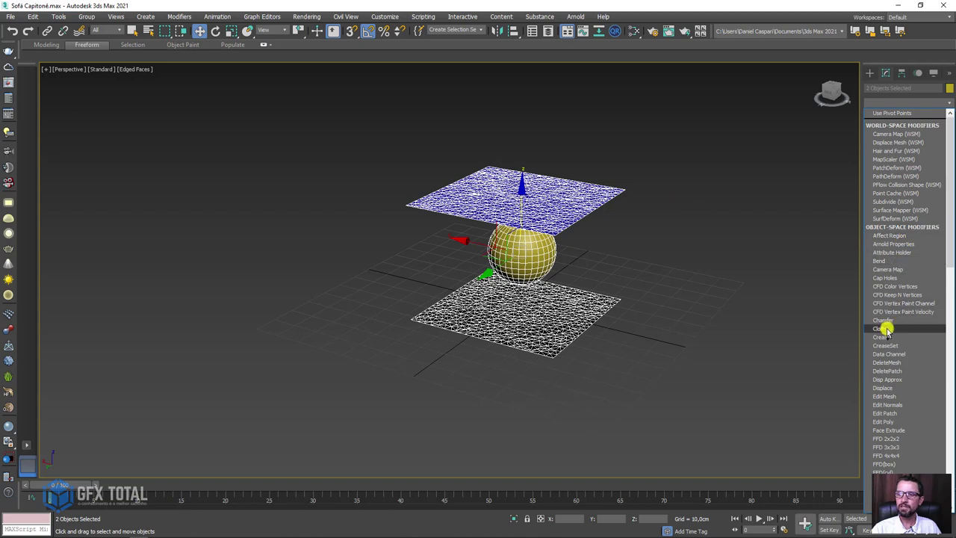
click(881, 329)
Rename Rectangle001 to 'tecido', then select the sphere
click(575, 202)
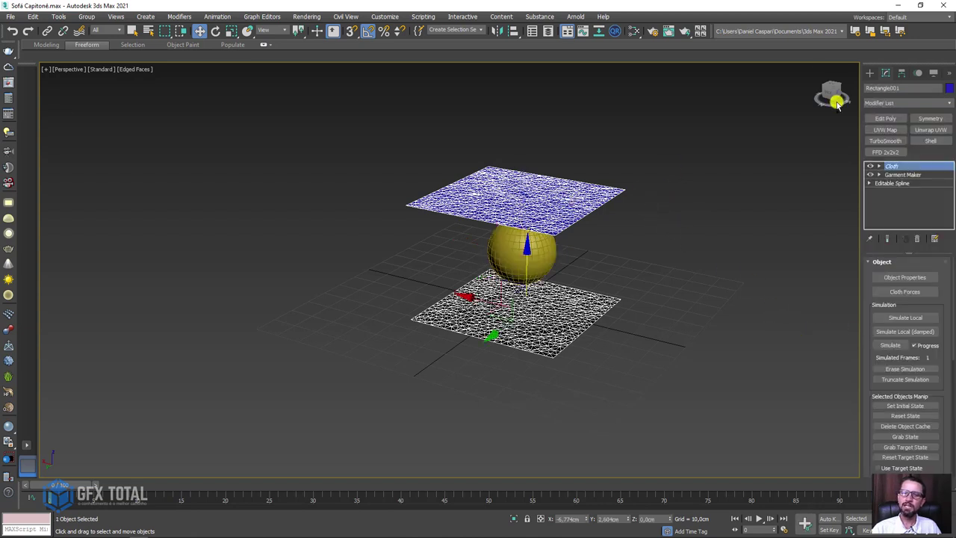
click(904, 90)
text(tecido)
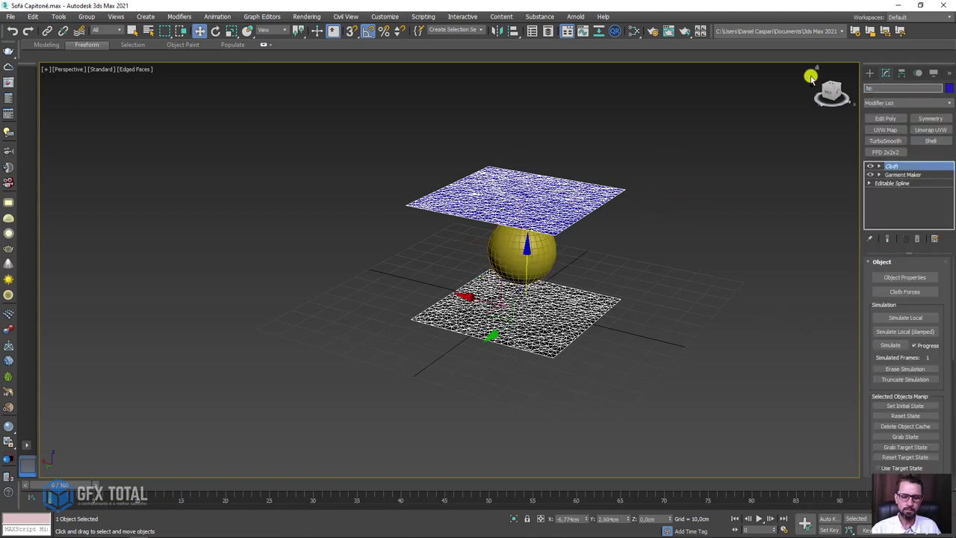
click(506, 261)
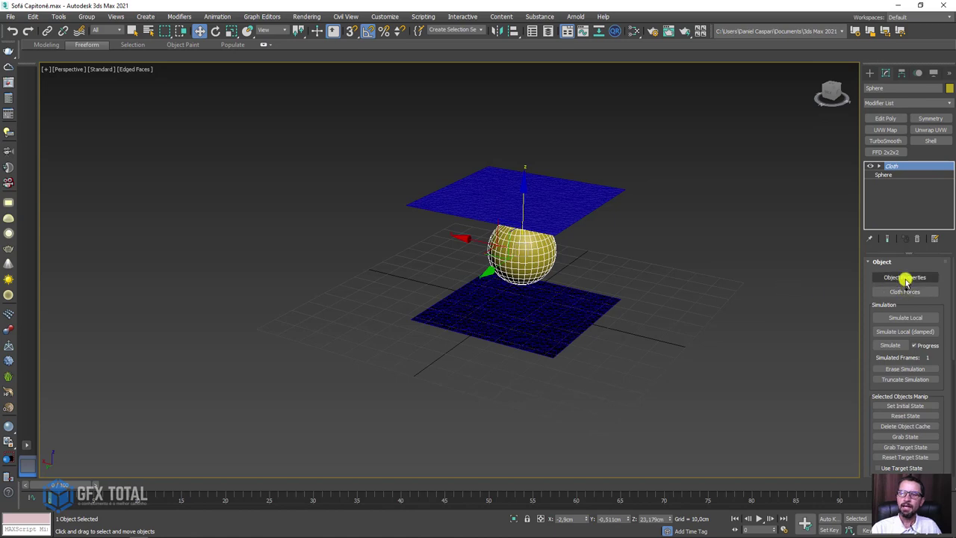
scroll(934, 301, down, 2)
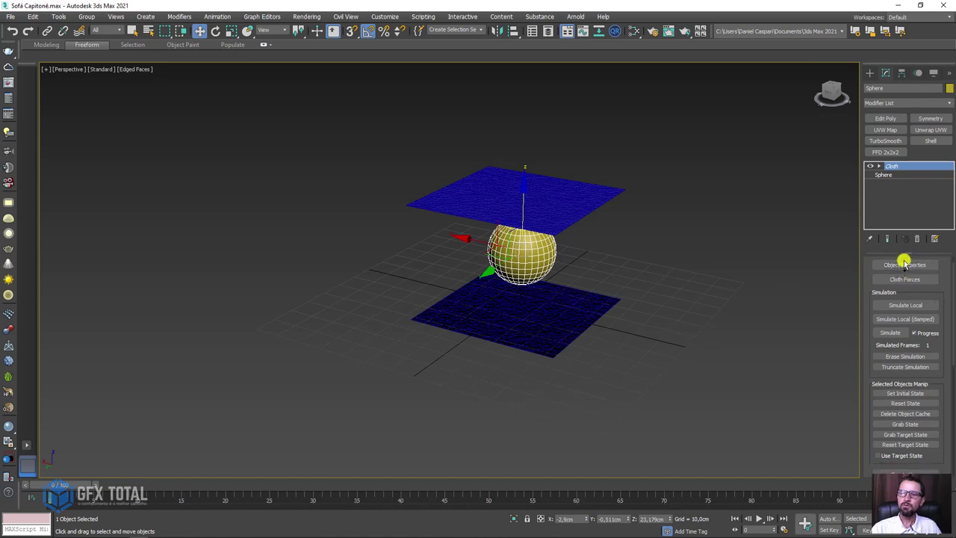
In Cloth Object Properties, make Sphere a Collision Object and tecido Cloth, then confirm
click(899, 264)
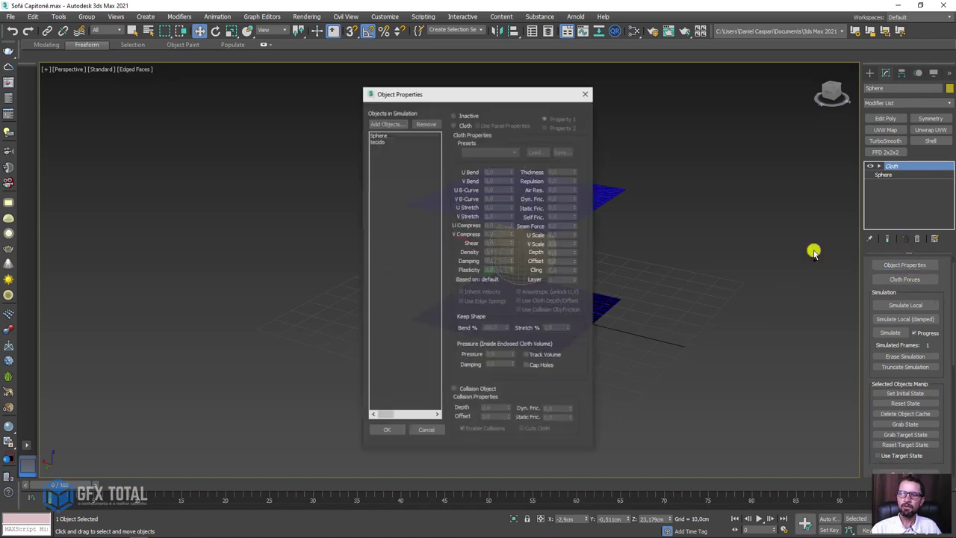
click(378, 136)
click(459, 389)
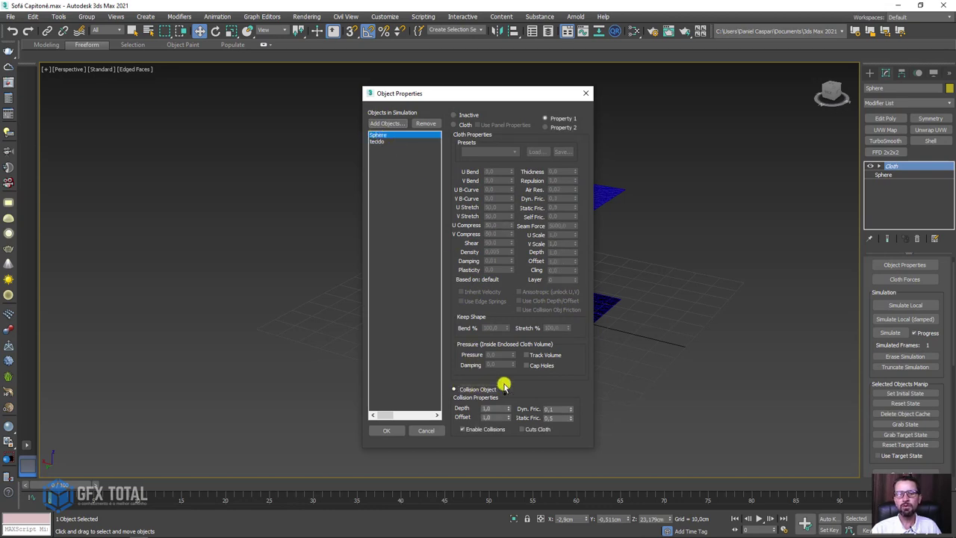
click(378, 141)
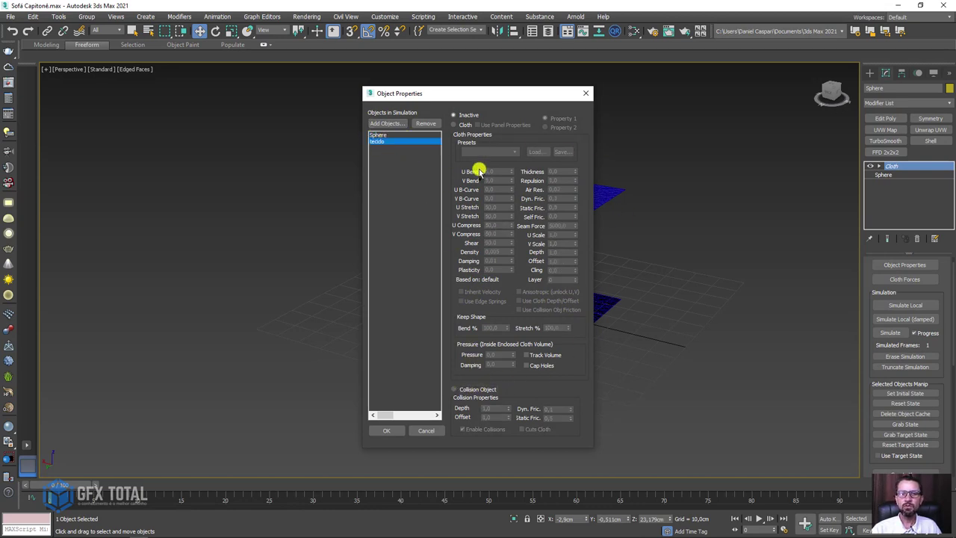
click(458, 124)
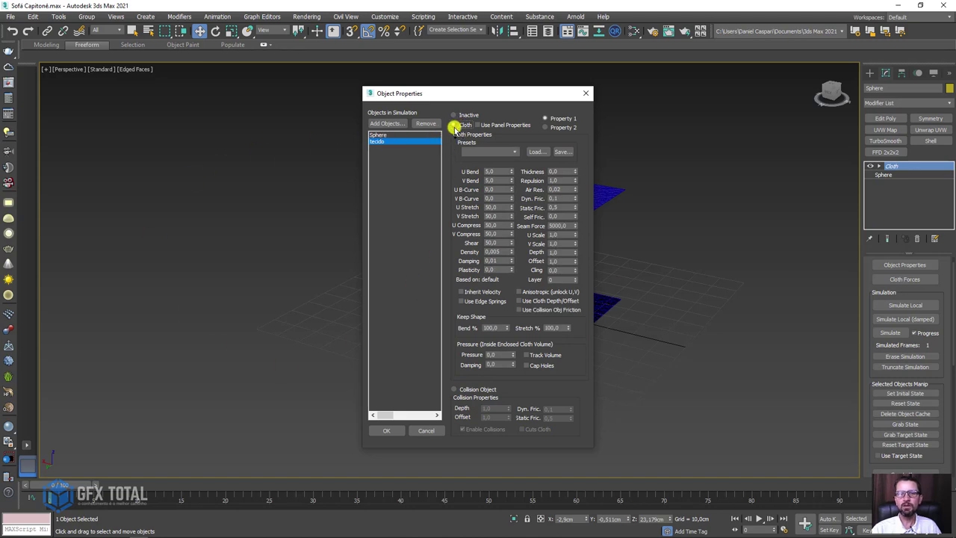
click(382, 135)
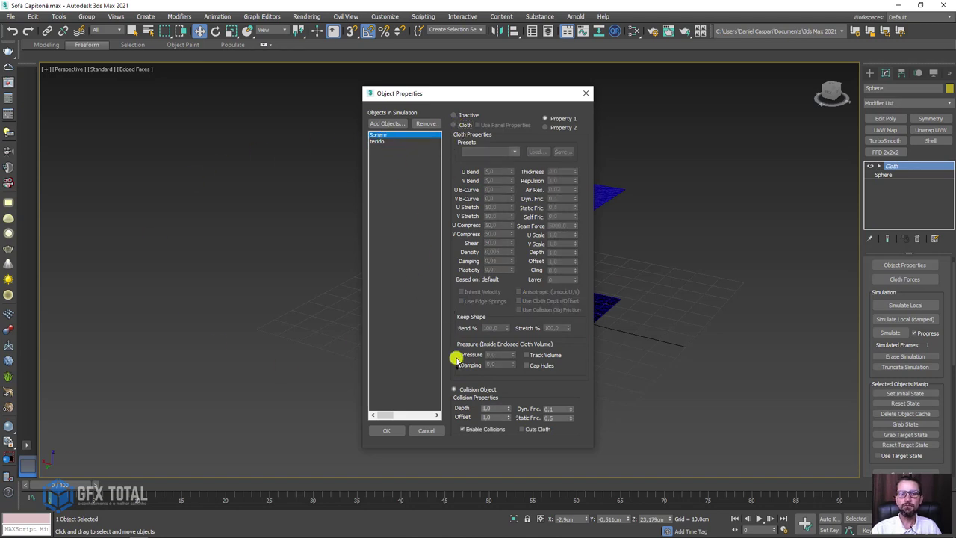
click(386, 431)
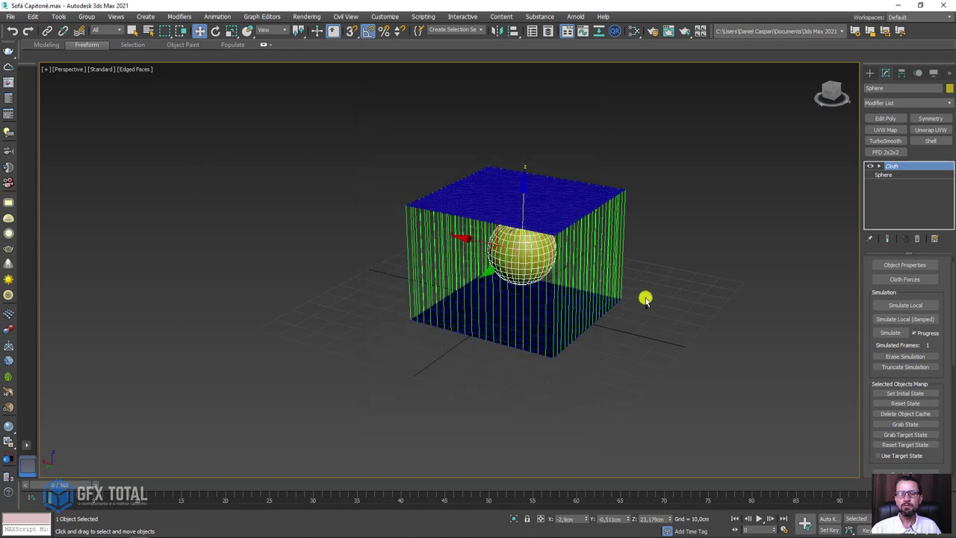
Run the Cloth simulation, cancel it around frame 42, and widen the command panel
click(891, 333)
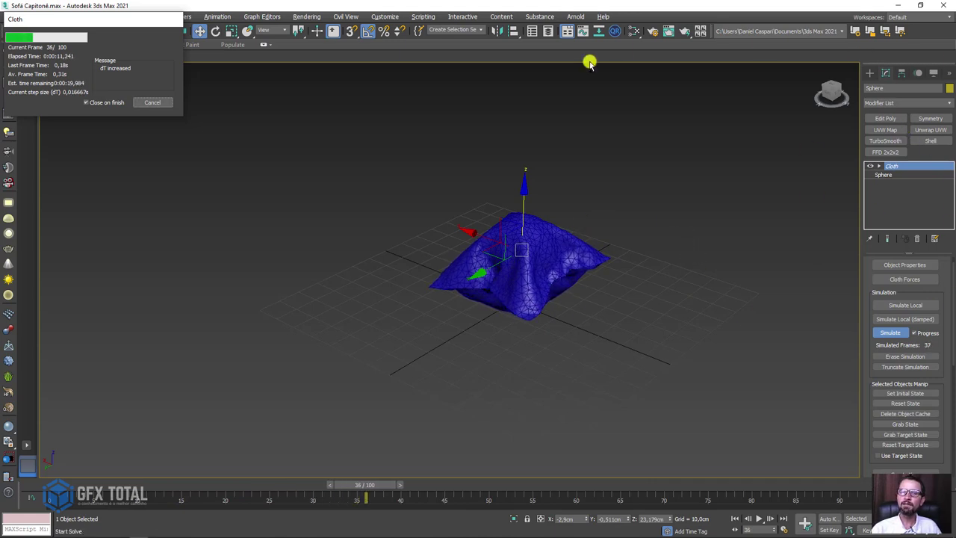
click(154, 102)
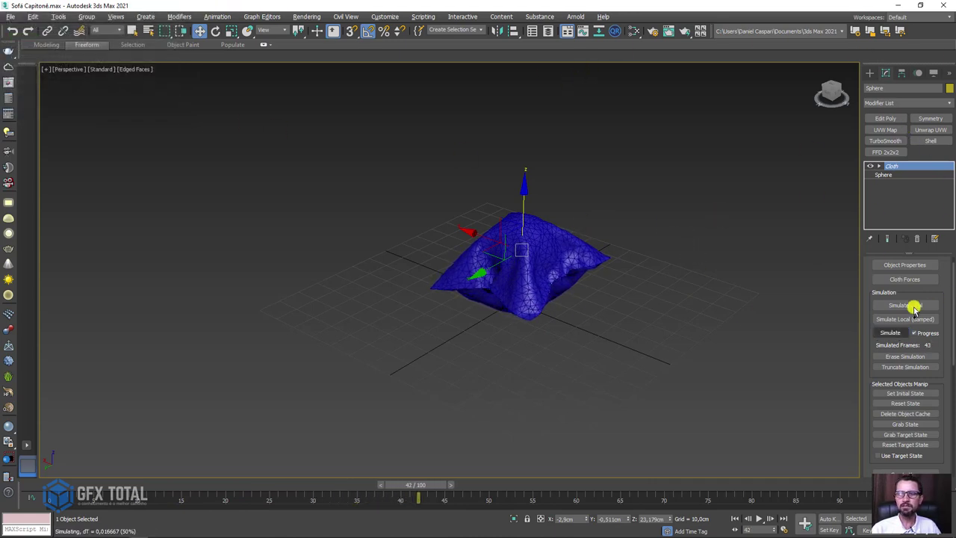
drag(861, 298, 760, 298)
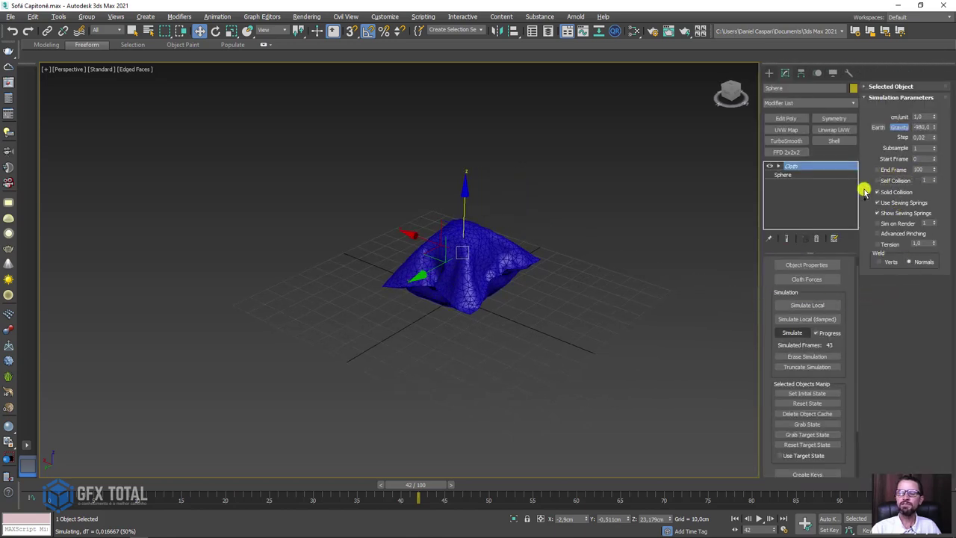
Turn on Self Collision in Simulation Parameters and reopen Cloth Object Properties
scroll(495, 279, up, 5)
drag(543, 222, 535, 237)
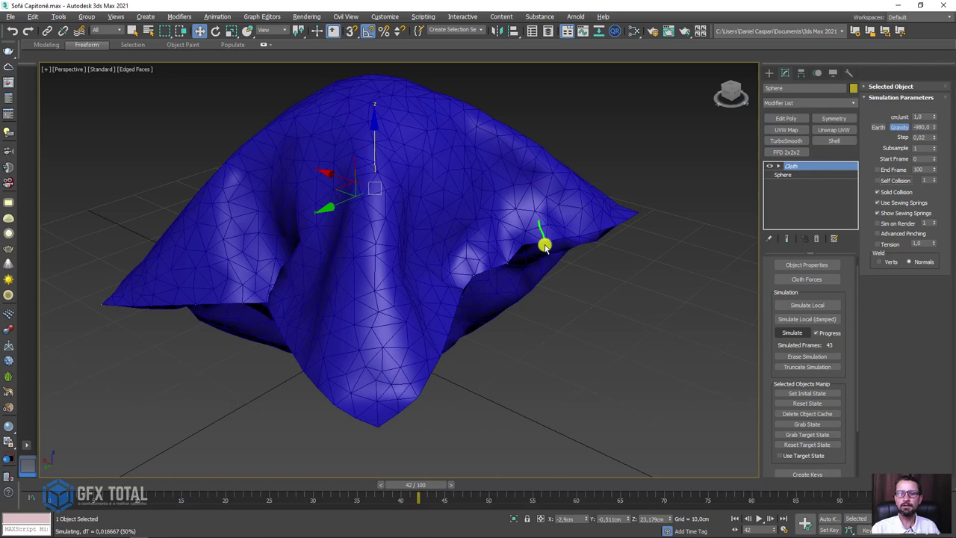
scroll(535, 238, down, 4)
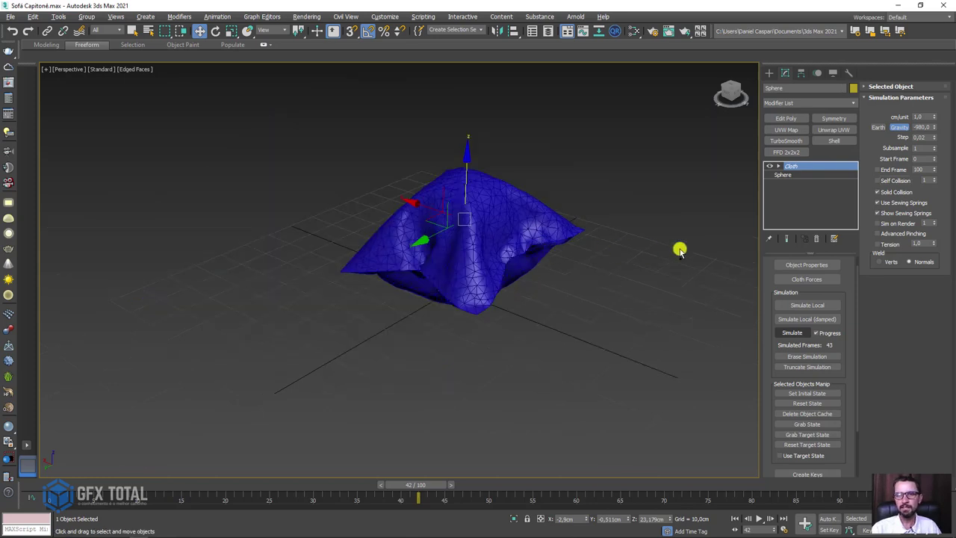
click(881, 181)
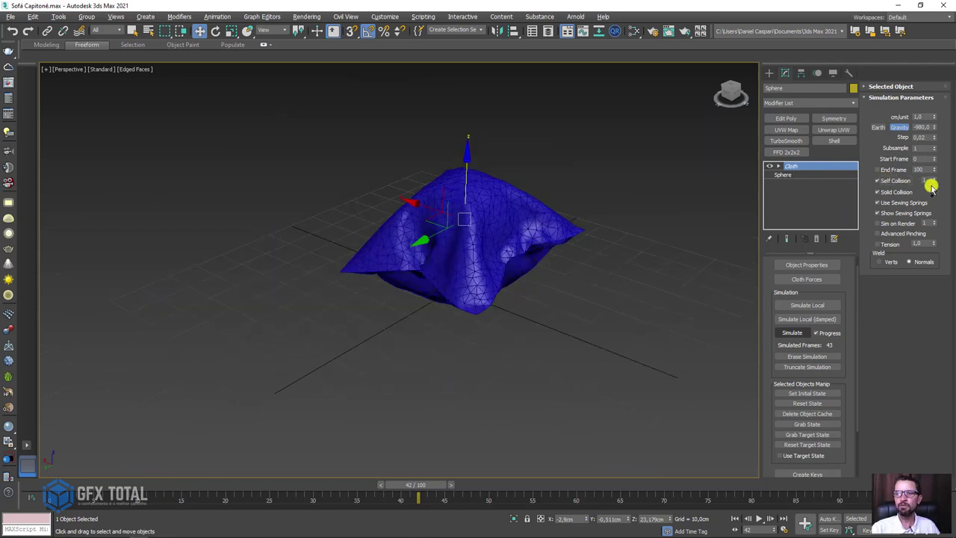
mouse_move(570, 217)
alt+middle_down()
mouse_move(550, 261)
mouse_move(567, 239)
alt+middle_up()
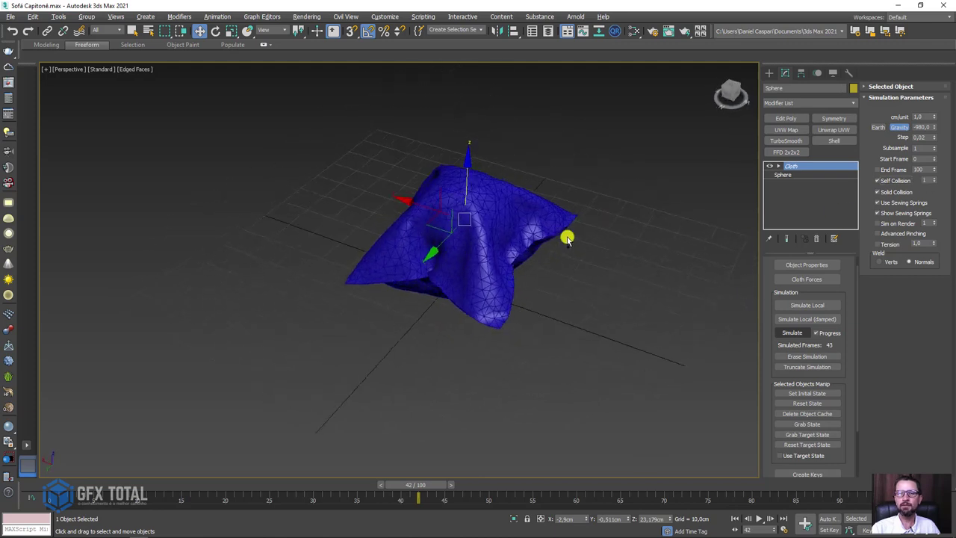
click(807, 266)
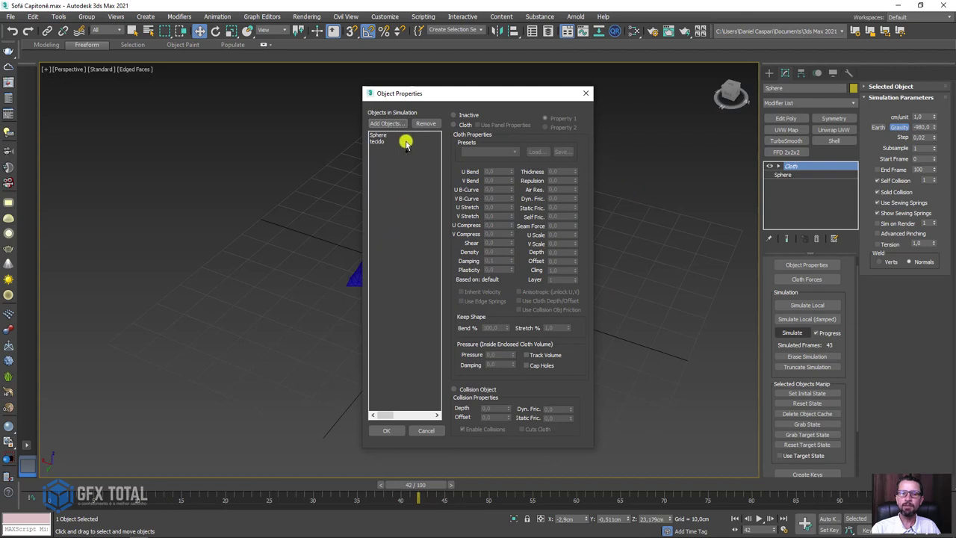
Set tecido's cloth Pressure to 30 and apply the properties
click(380, 142)
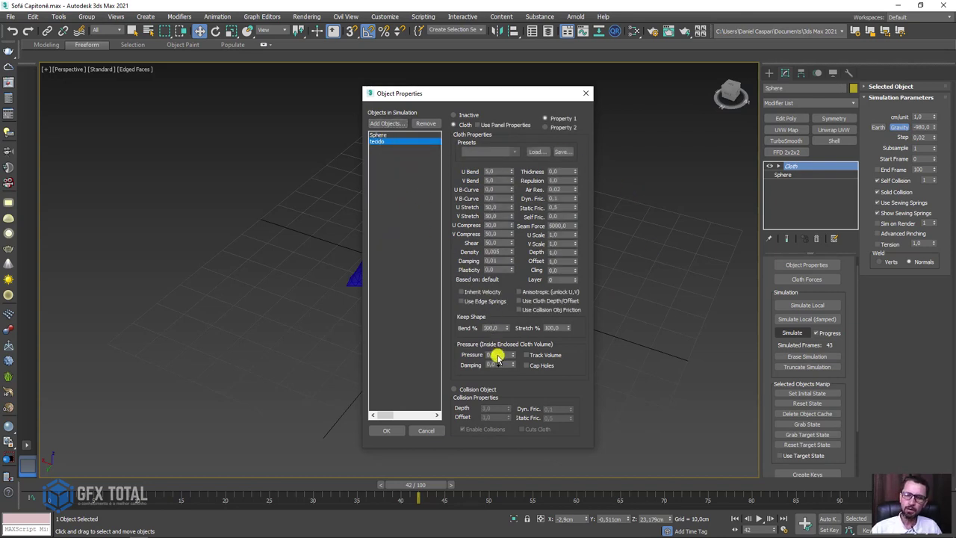
double_click(498, 355)
text(30)
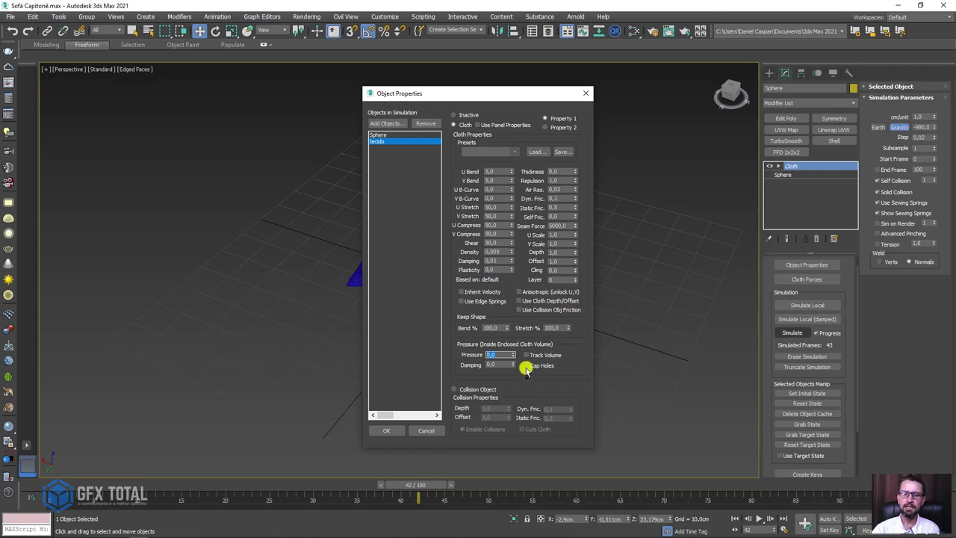
click(386, 430)
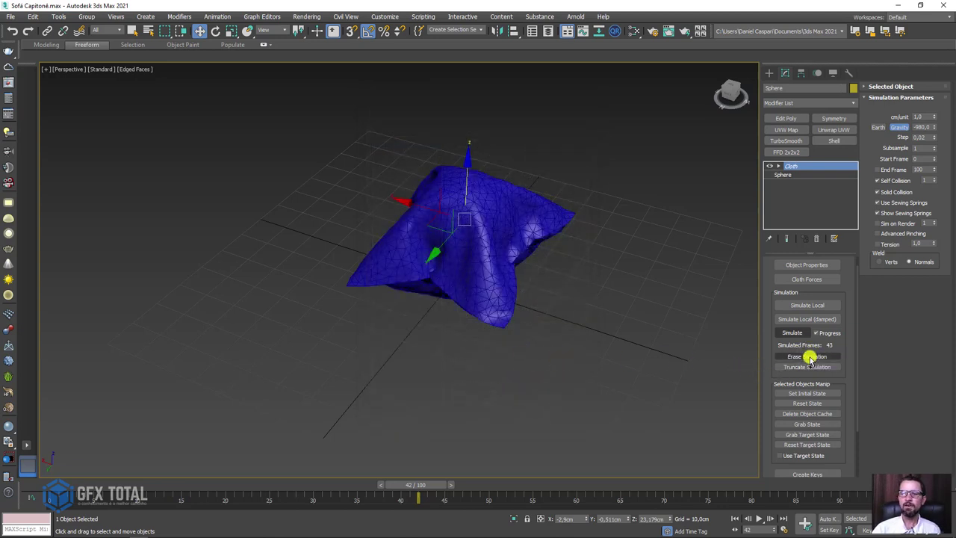
Erase the old simulation, re-simulate to about frame 30, and orbit to inspect the inflated pillow
click(809, 357)
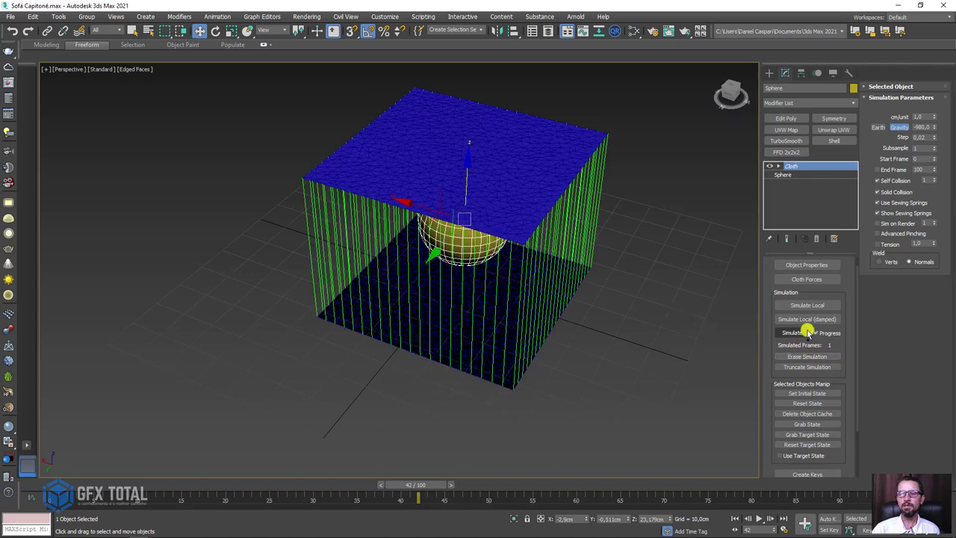
click(794, 333)
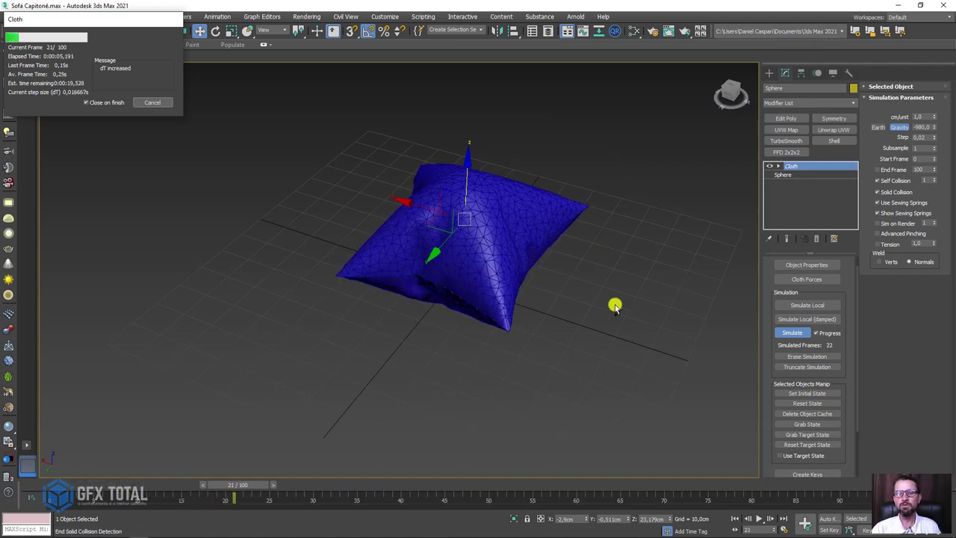
click(152, 101)
mouse_move(277, 252)
alt+middle_down()
mouse_move(344, 266)
mouse_move(405, 216)
mouse_move(342, 226)
mouse_move(444, 174)
alt+middle_up()
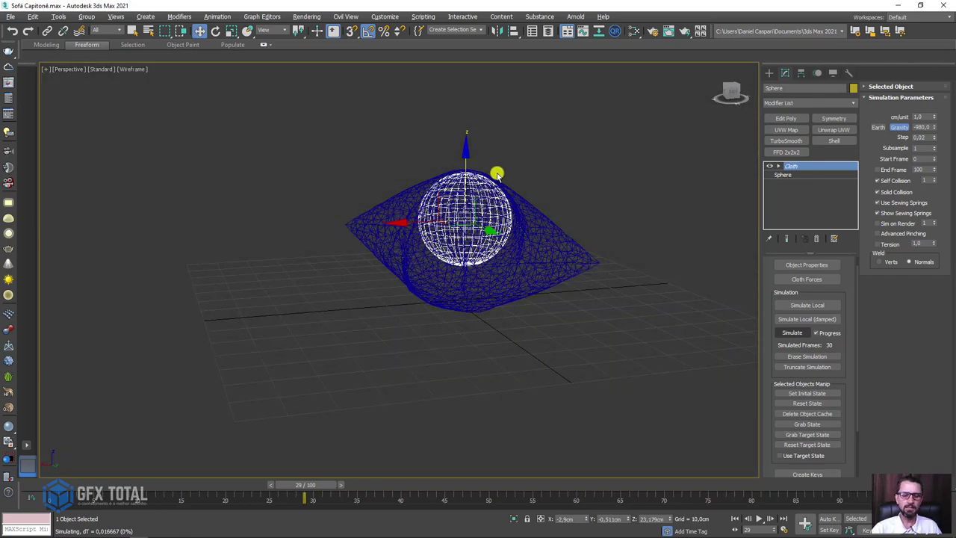
mouse_move(487, 135)
alt+middle_down()
mouse_move(496, 269)
mouse_move(555, 273)
mouse_move(555, 232)
mouse_move(425, 262)
alt+middle_up()
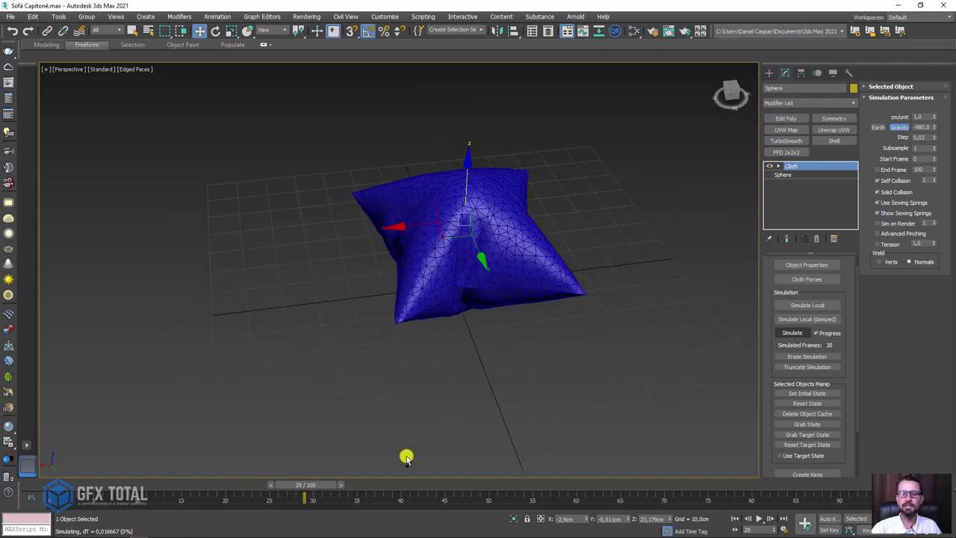
Unhide all objects so the sofa reappears beside the pillow
scroll(576, 371, down, 3)
right_click(578, 362)
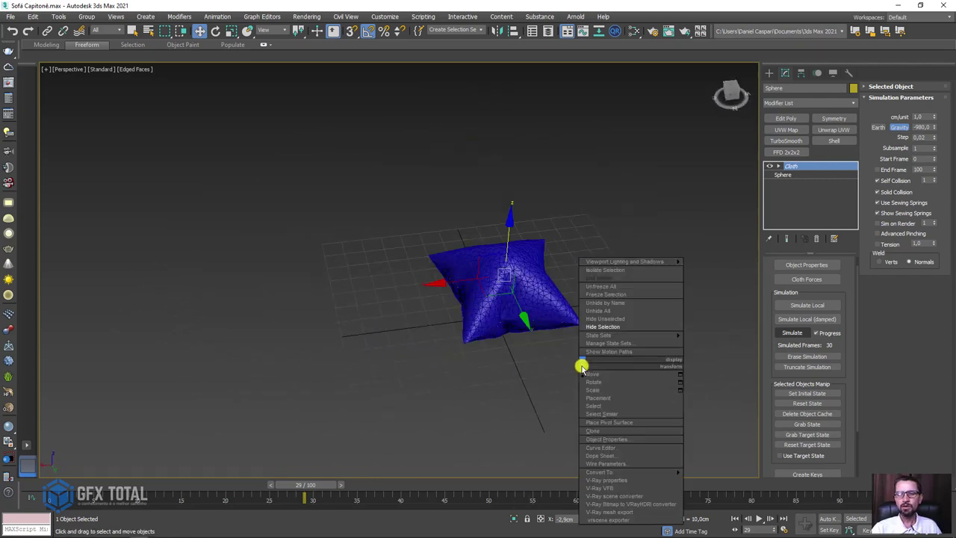
click(611, 311)
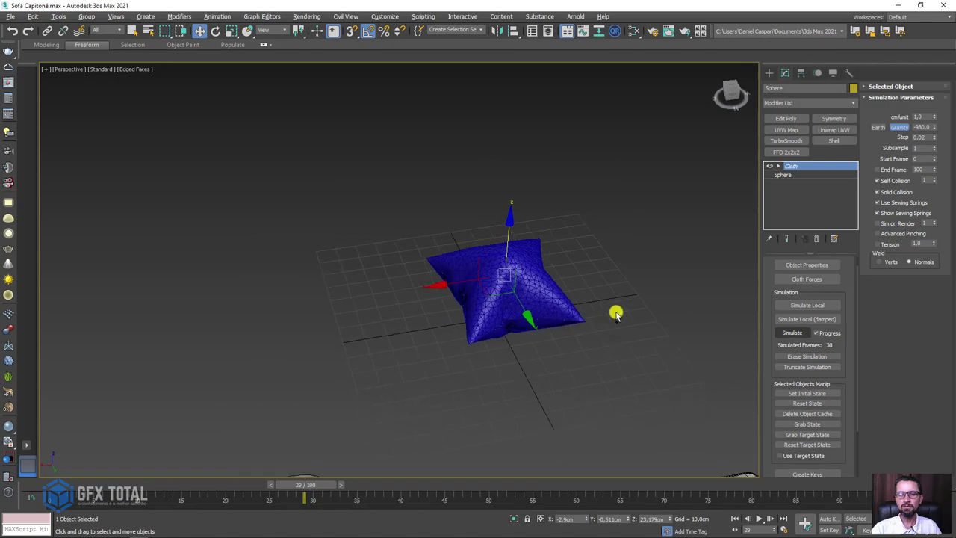
mouse_move(614, 311)
alt+middle_down()
mouse_move(572, 314)
mouse_move(678, 335)
mouse_move(578, 337)
mouse_move(611, 351)
alt+middle_up()
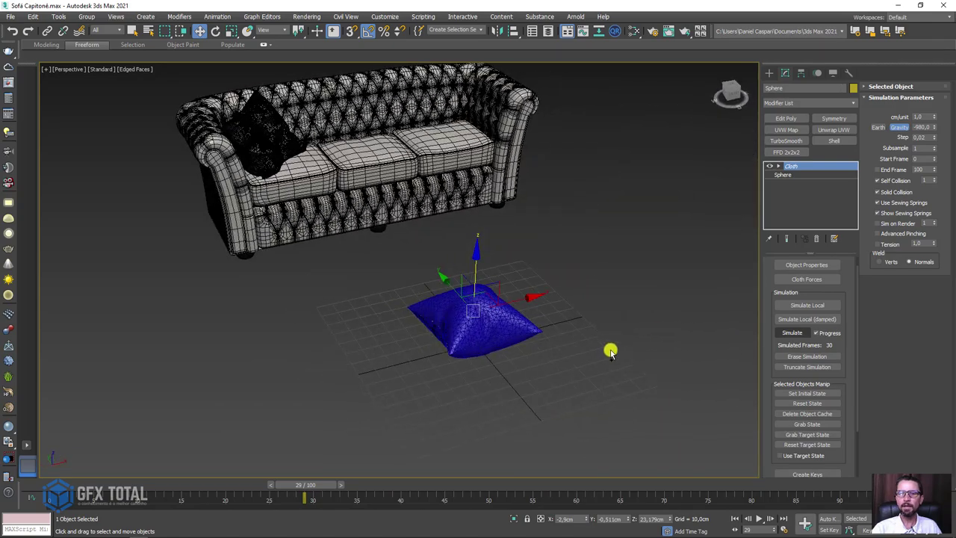
Select the inner Sphere inside the pillow and delete it
click(496, 333)
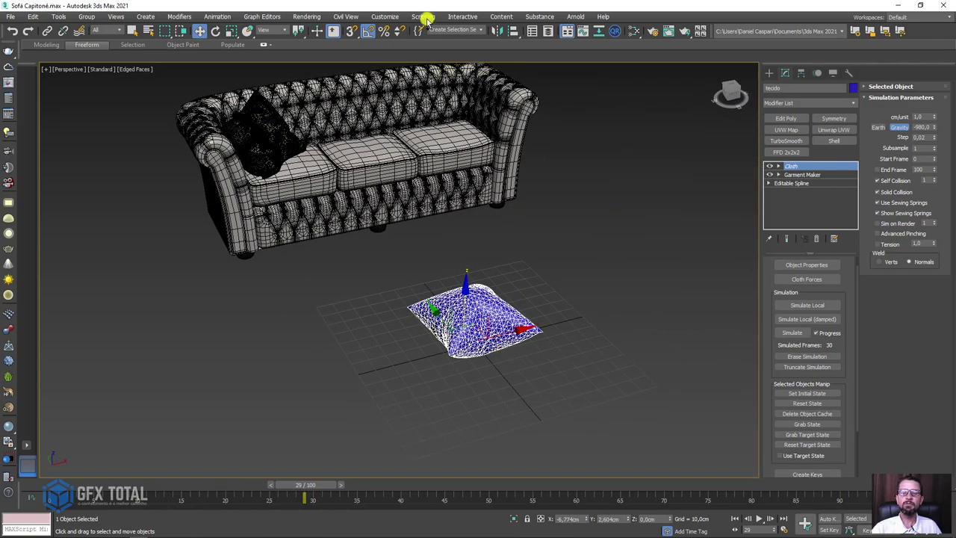
mouse_move(444, 91)
alt+middle_down()
mouse_move(466, 162)
mouse_move(546, 198)
alt+middle_up()
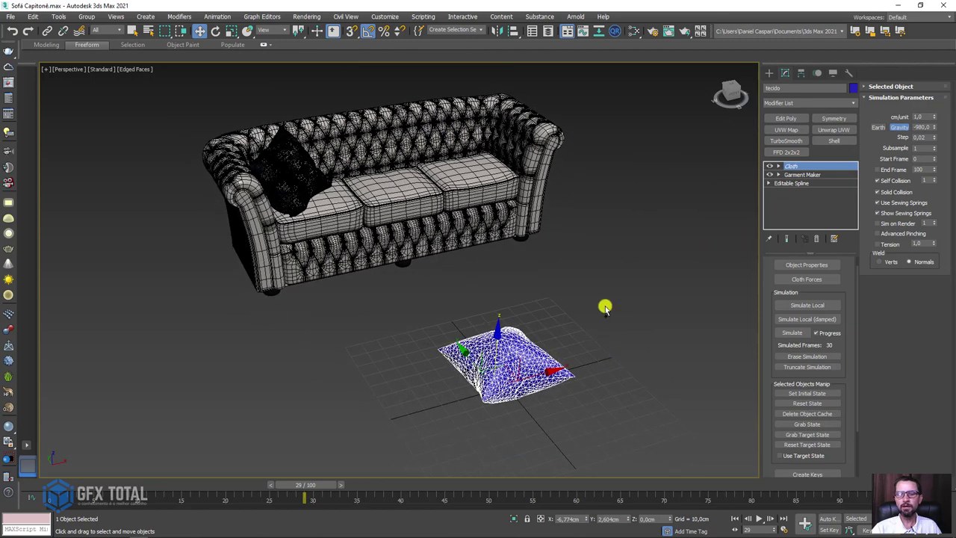
alt+middle_drag(605, 309, 541, 282)
click(523, 296)
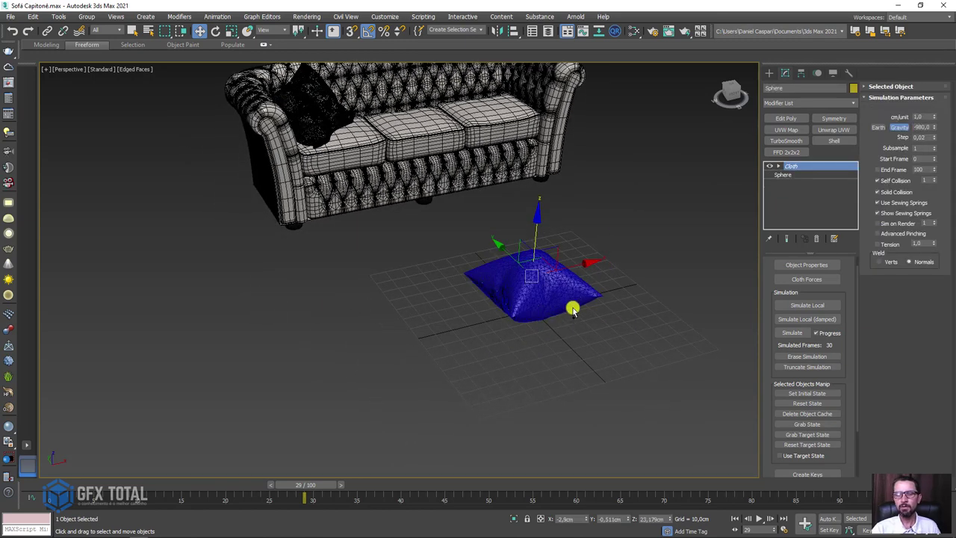
key(F4)
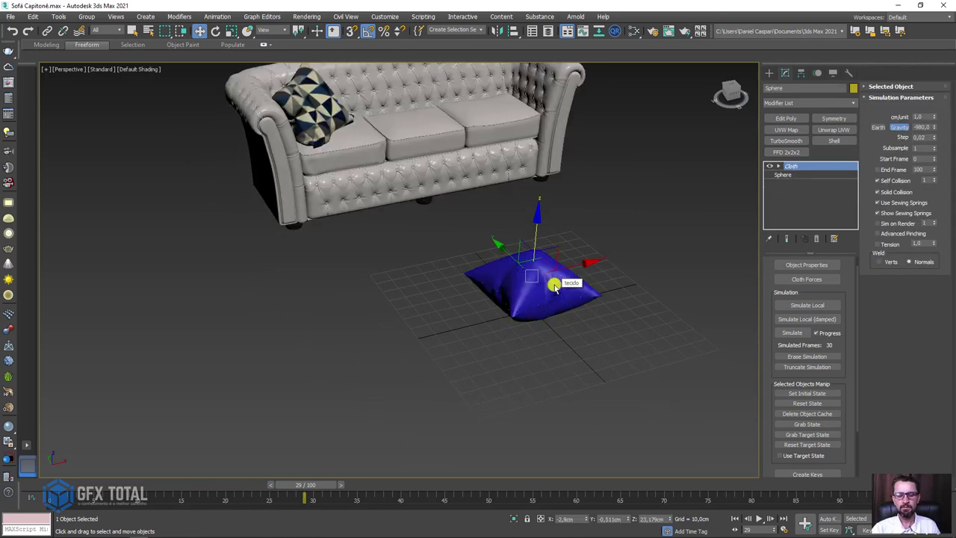
key(F3)
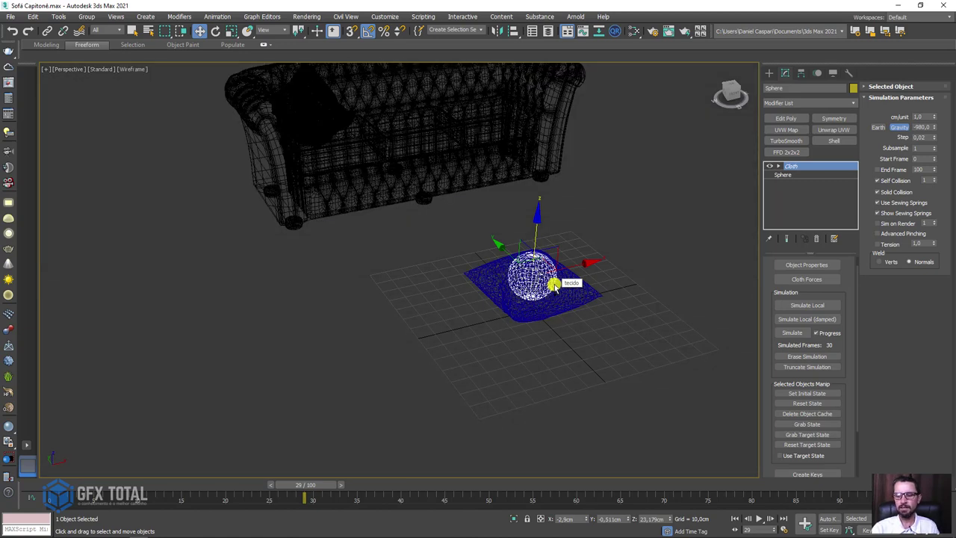
key(Delete)
Reselect the pillow cloth, restore shaded display with edges, and scrub to frame 23
click(523, 306)
key(F3)
key(F4)
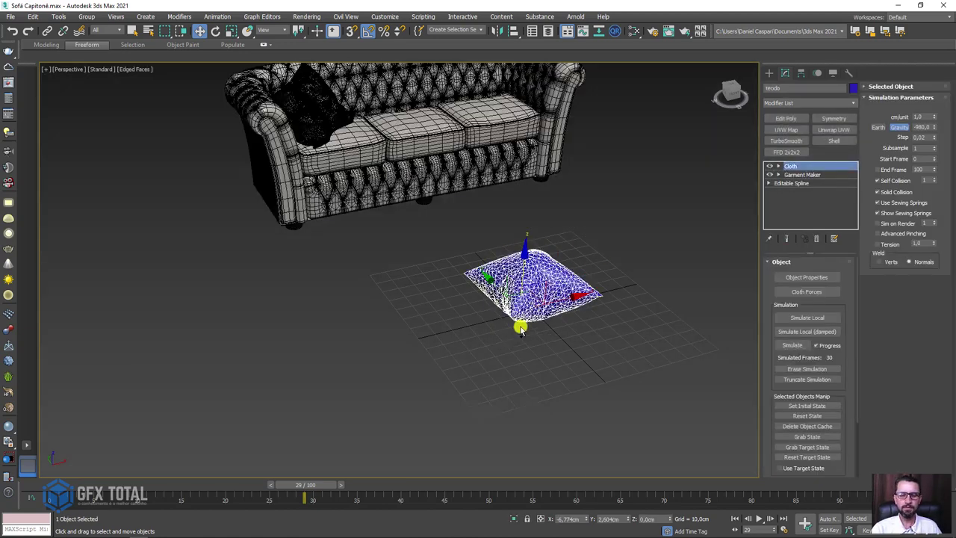
scroll(518, 325, up, 3)
mouse_move(308, 486)
mouse_down()
mouse_move(171, 486)
mouse_move(399, 488)
mouse_move(60, 487)
mouse_move(254, 488)
mouse_up()
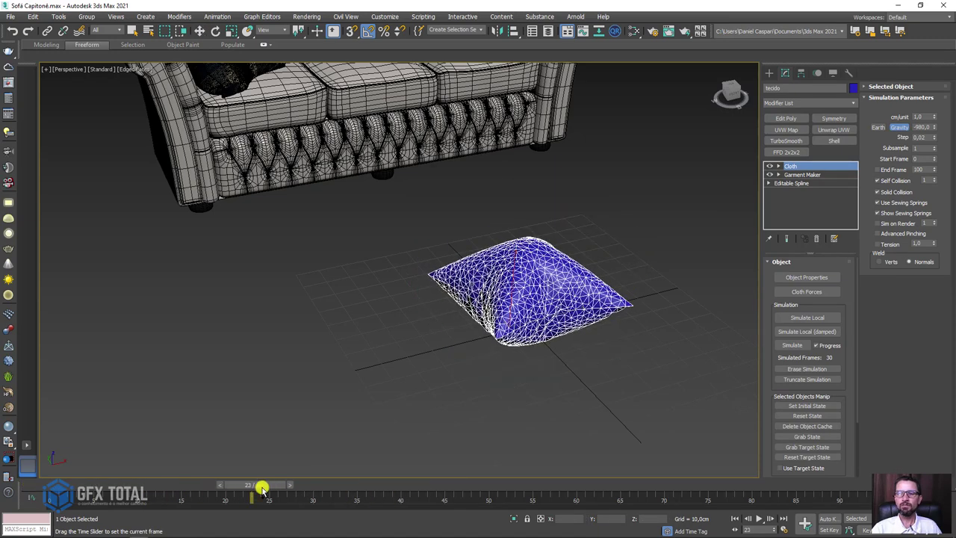
key(w)
scroll(798, 358, down, 1)
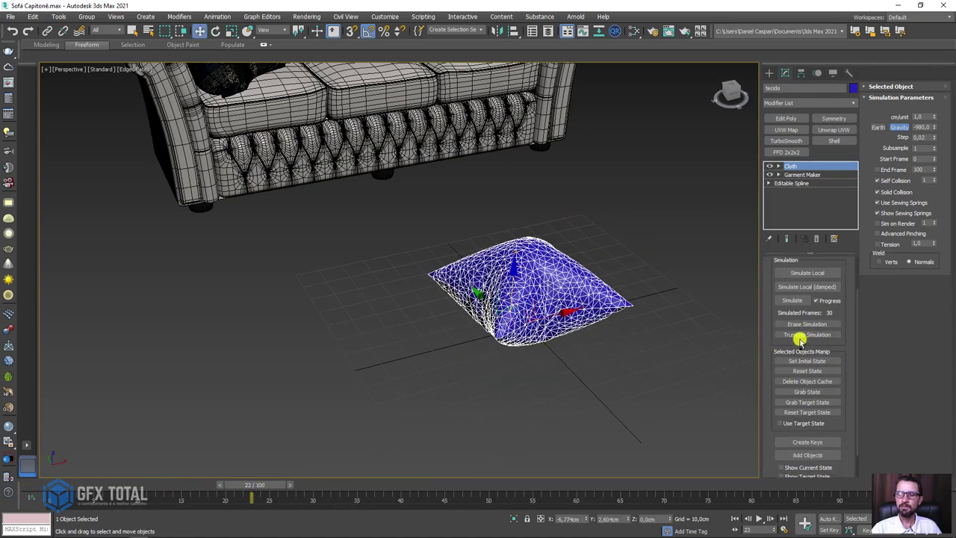
scroll(792, 321, down, 1)
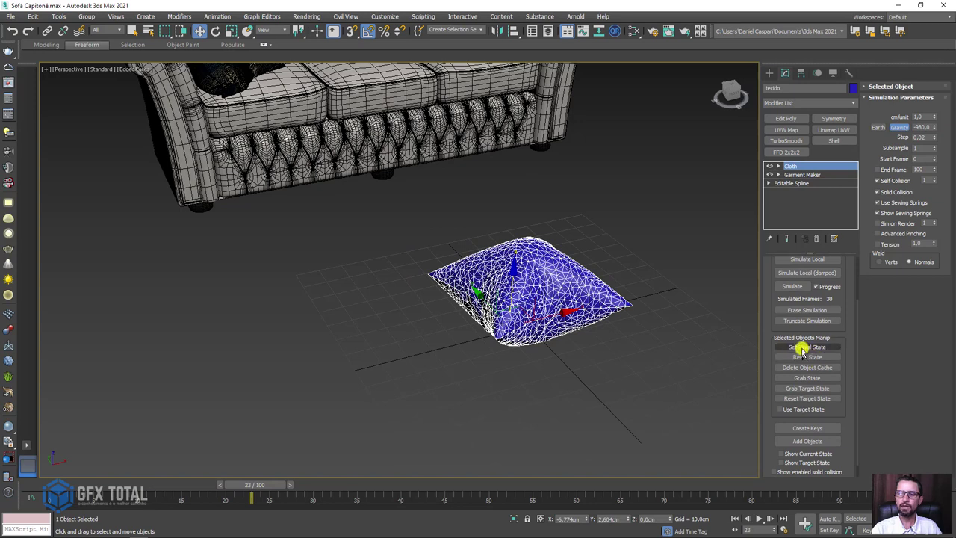
Make the inflated shape the cloth's initial state and erase the cached simulation
click(807, 347)
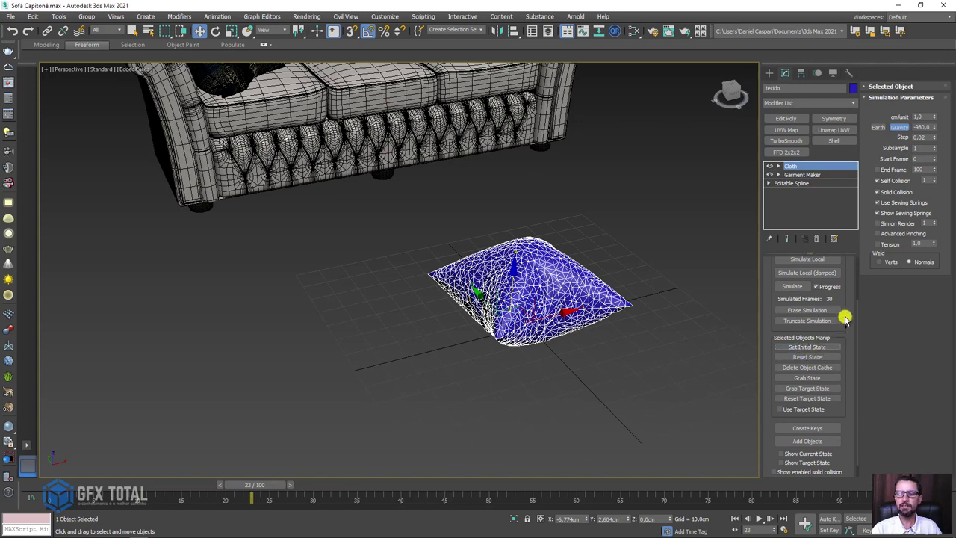
click(807, 310)
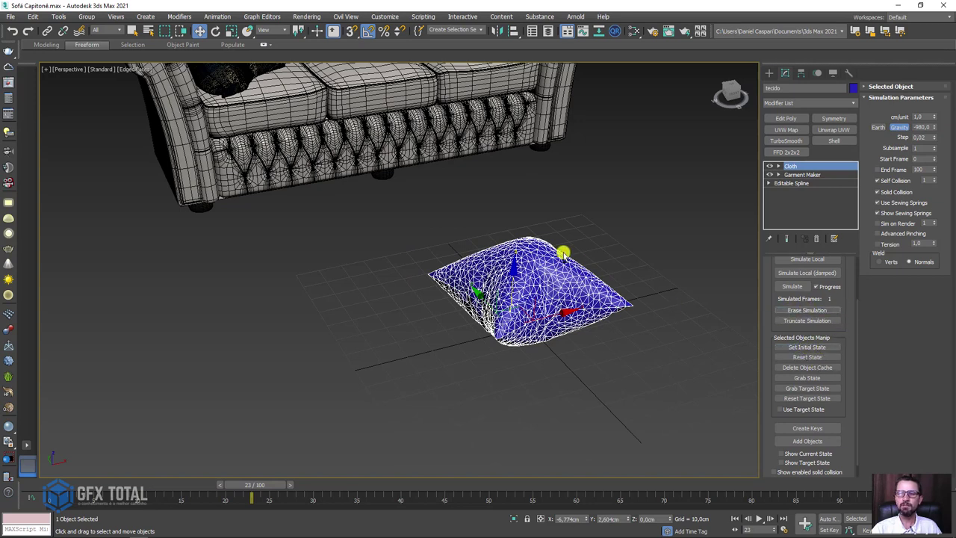
mouse_move(623, 247)
alt+middle_down()
mouse_move(587, 299)
mouse_move(544, 316)
alt+middle_up()
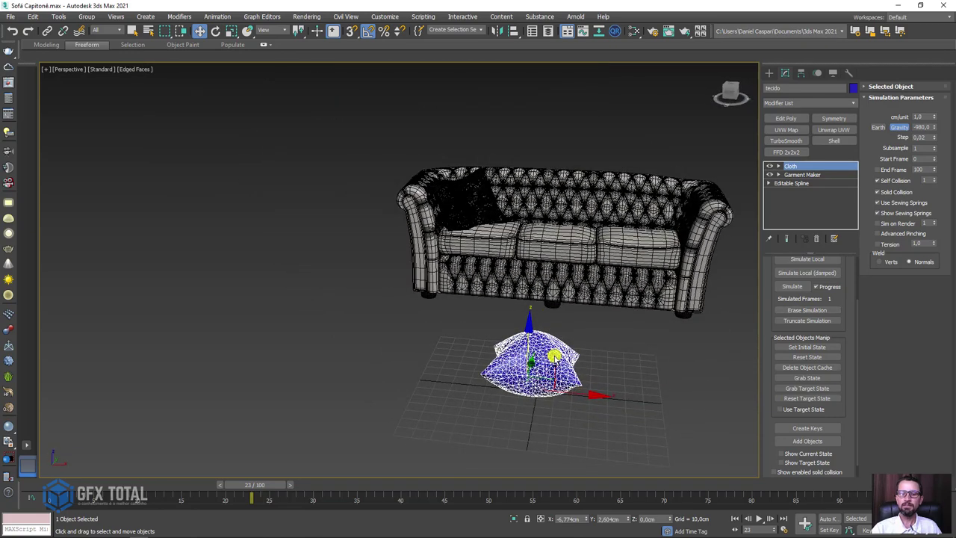
mouse_move(554, 356)
alt+middle_down()
mouse_move(523, 324)
mouse_move(550, 390)
mouse_move(560, 365)
alt+middle_up()
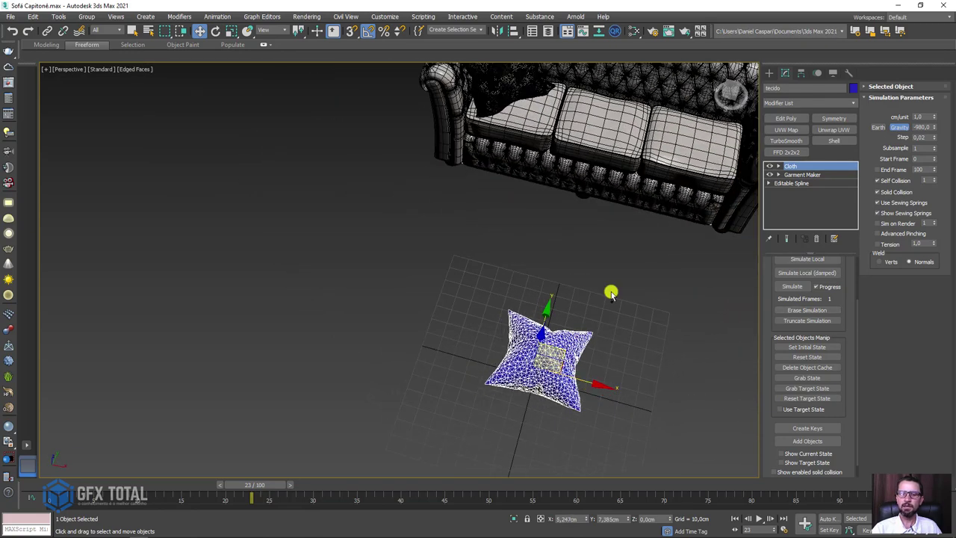
Move the pillow up above the sofa's right cushion and tilt it slightly
drag(557, 359, 710, 181)
mouse_move(710, 182)
alt+middle_down()
mouse_move(559, 331)
mouse_move(560, 271)
alt+middle_up()
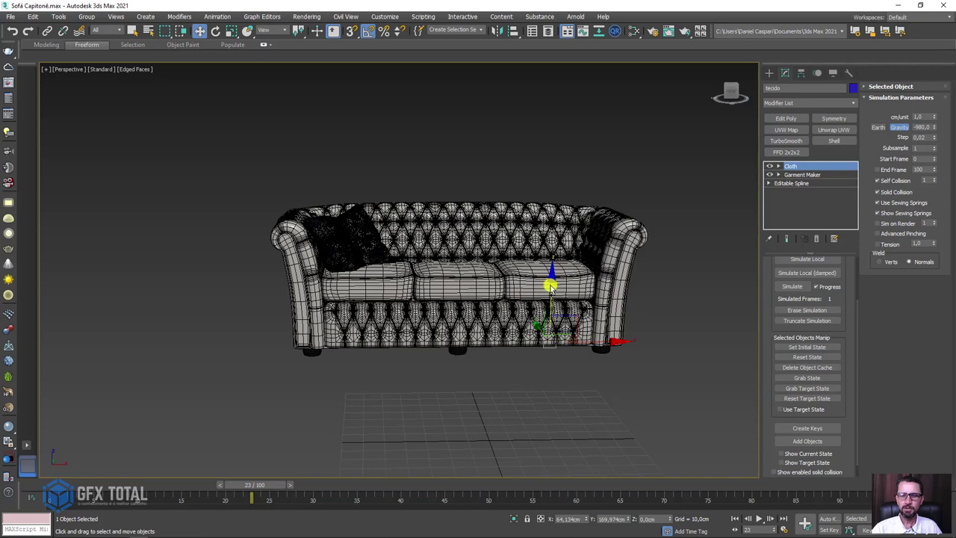
mouse_move(550, 285)
mouse_down()
mouse_move(550, 220)
mouse_move(550, 265)
mouse_up()
key(e)
alt+middle_drag(550, 264, 586, 265)
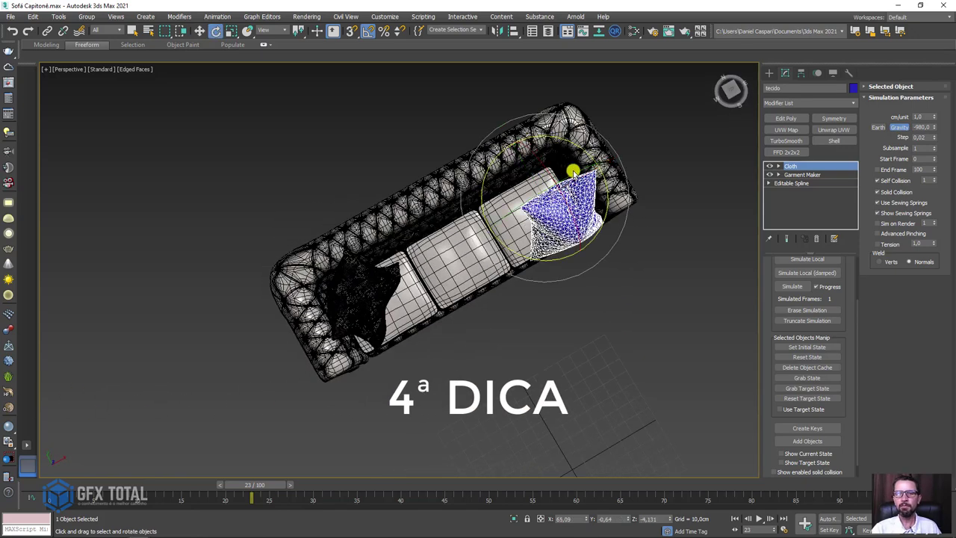
Rotate the pillow further, lift it high above the sofa, and select the five sofa parts
mouse_move(610, 198)
mouse_down()
mouse_move(612, 239)
mouse_move(614, 221)
mouse_up()
key(w)
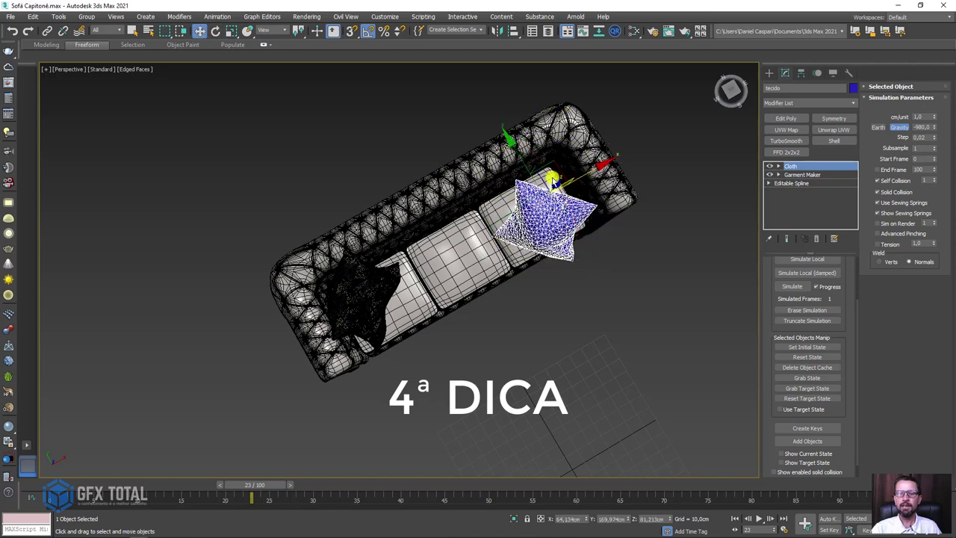
drag(553, 165, 559, 132)
alt+middle_drag(559, 131, 564, 135)
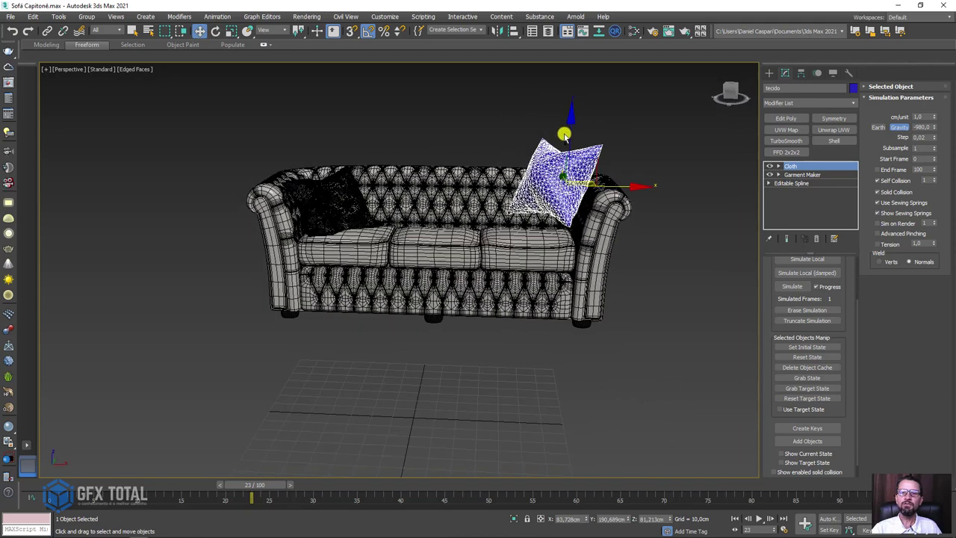
drag(569, 137, 572, 59)
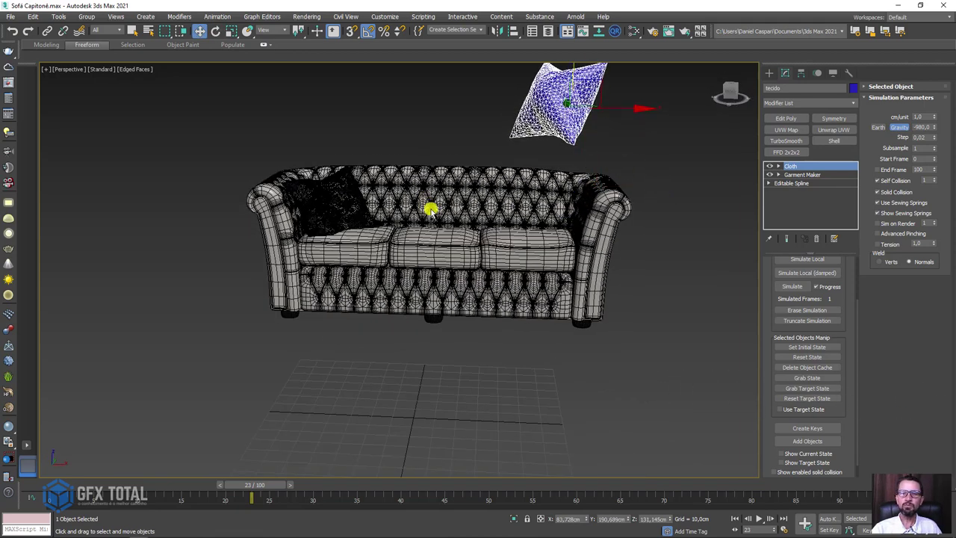
scroll(566, 187, up, 3)
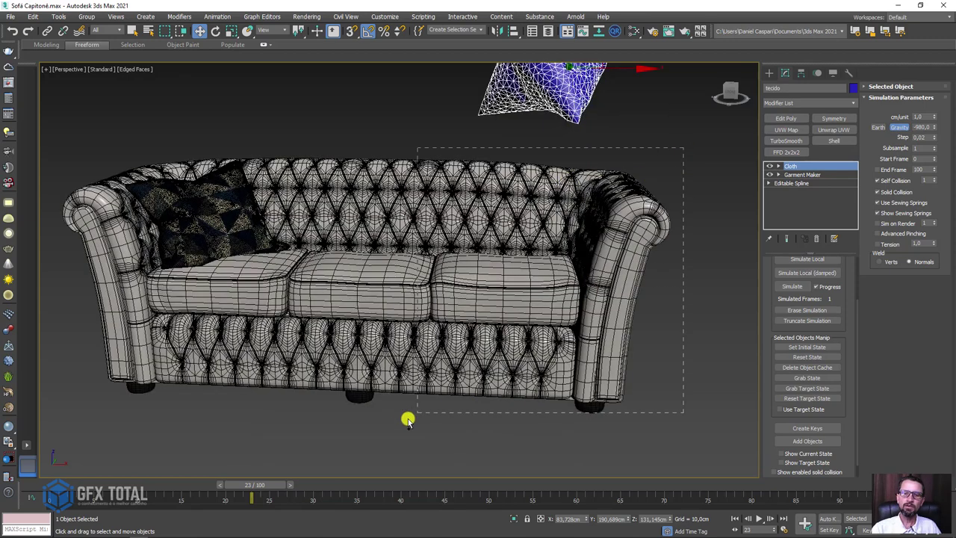
drag(398, 425, 406, 421)
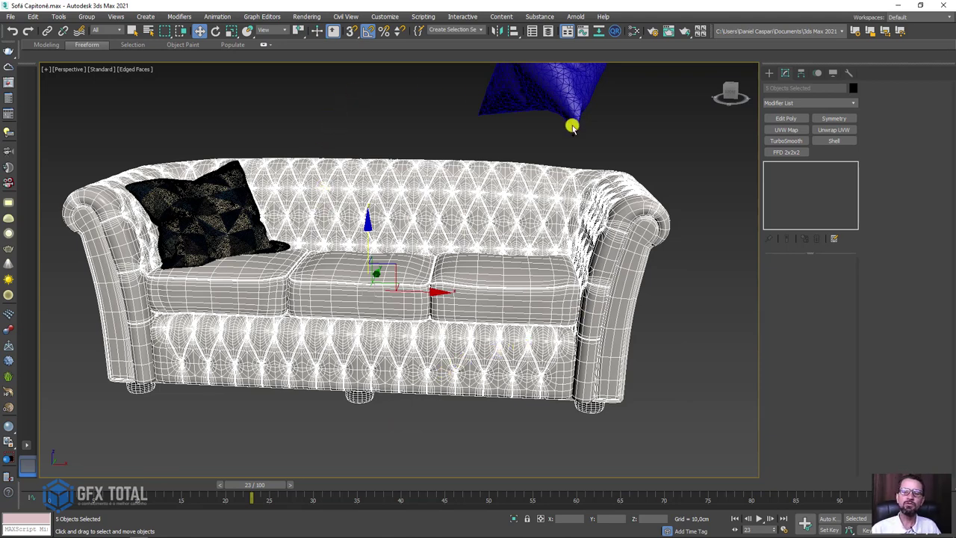
Create a new Standard Primitives box, Box183, on the floor in front of the sofa
alt+middle_drag(540, 182, 567, 252)
click(769, 72)
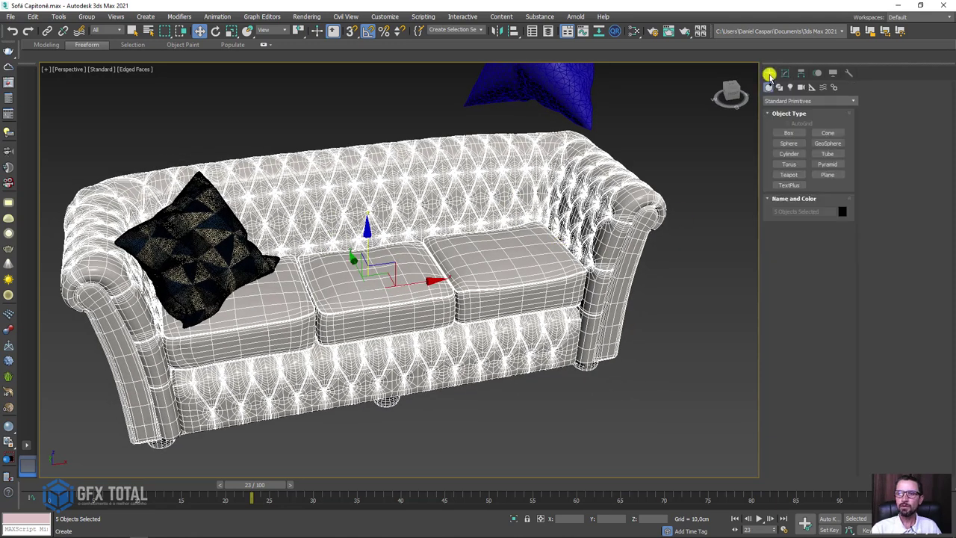
click(792, 135)
drag(520, 437, 683, 463)
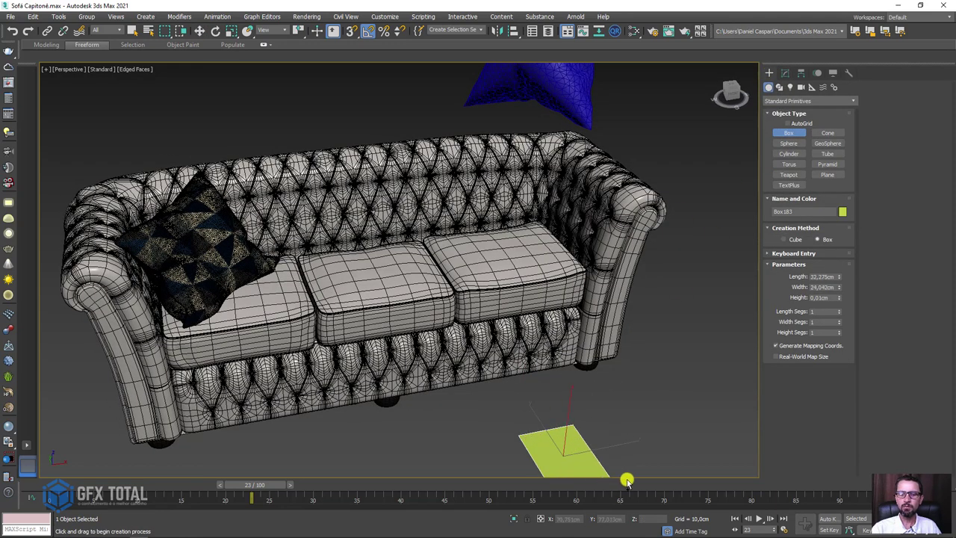
click(667, 384)
key(w)
middle_drag(667, 385, 591, 238)
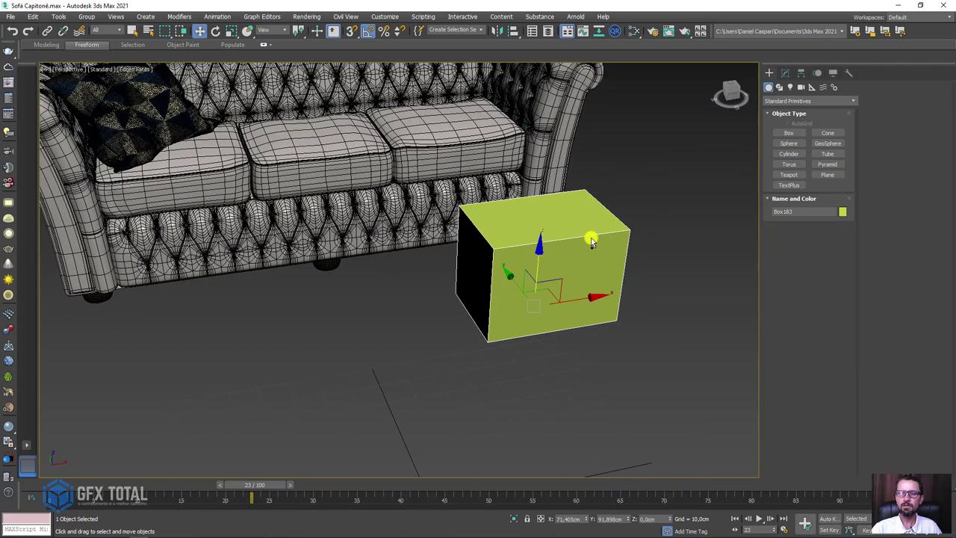
Convert Box183 to an editable poly and enter vertex editing
right_click(563, 256)
click(741, 271)
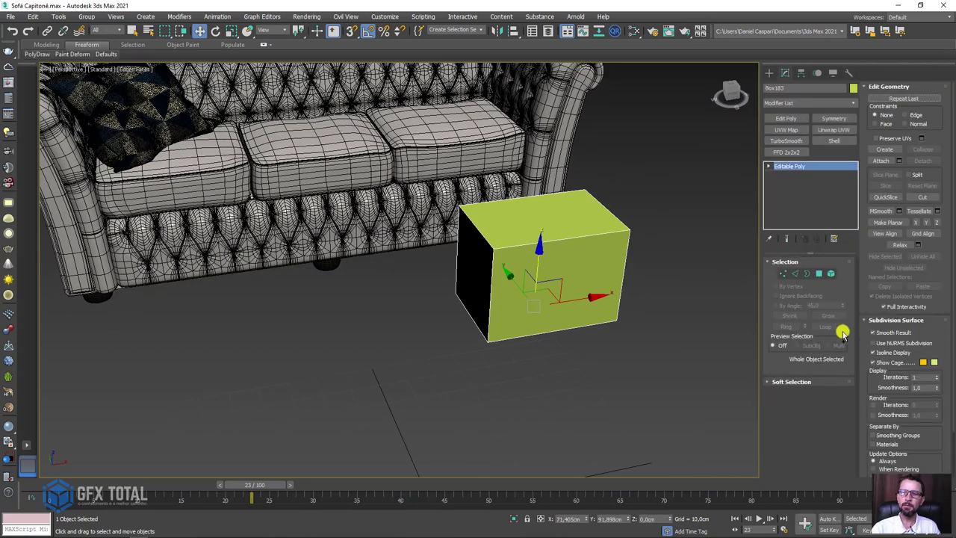
click(784, 274)
Delete the box's top front corner vertex and flip the element so faces point inward
click(493, 246)
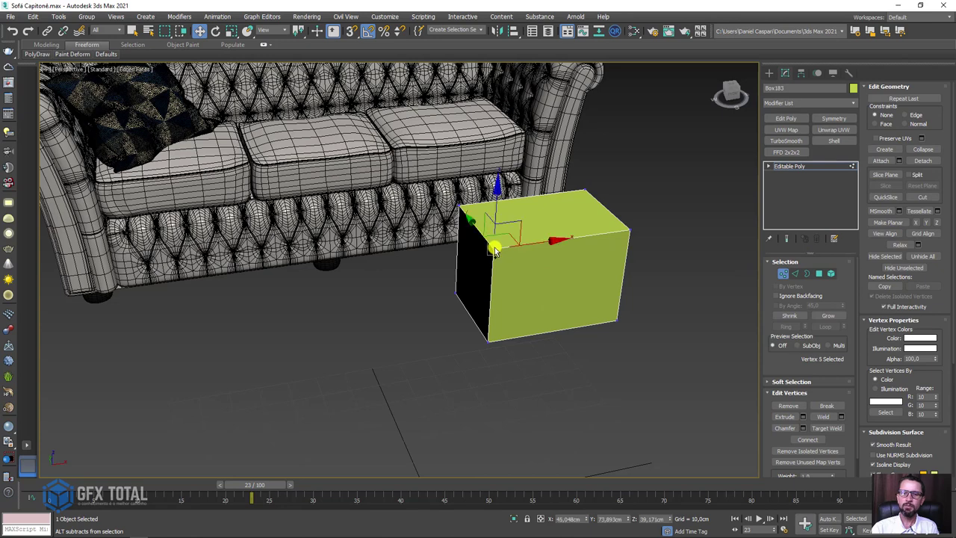
key(Delete)
click(831, 274)
click(523, 340)
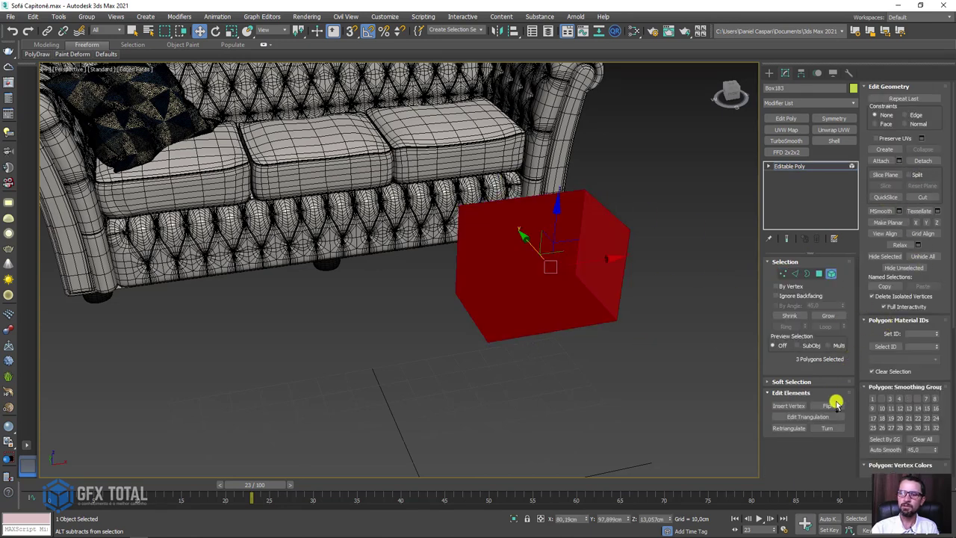
click(829, 406)
Chamfer the three inner corner edges by 6,052cm
click(795, 275)
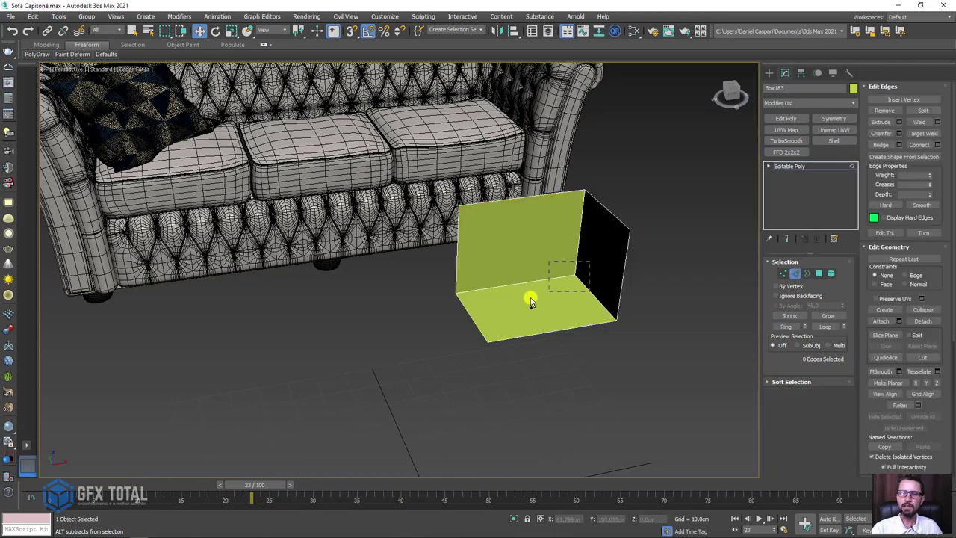
drag(590, 262, 530, 297)
alt+middle_drag(530, 297, 597, 299)
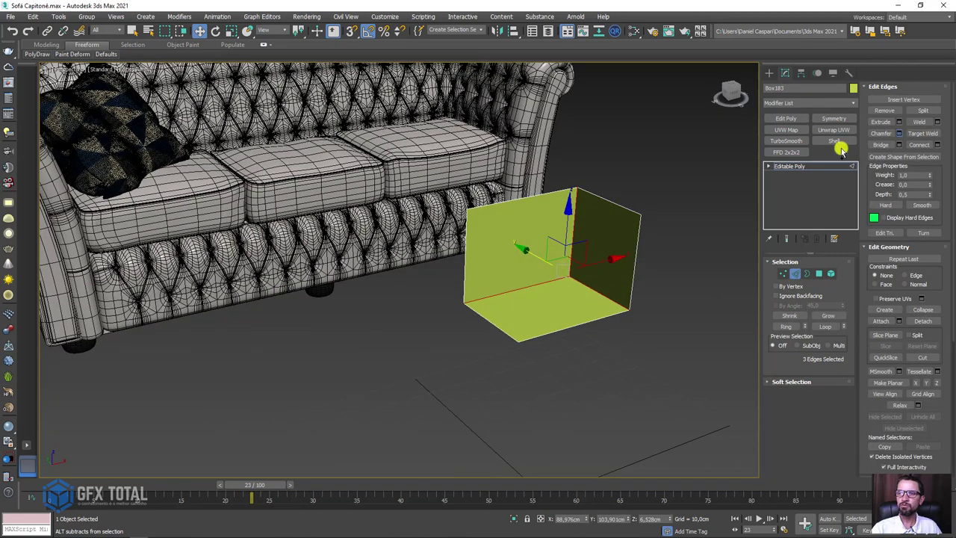
click(899, 133)
drag(406, 291, 426, 275)
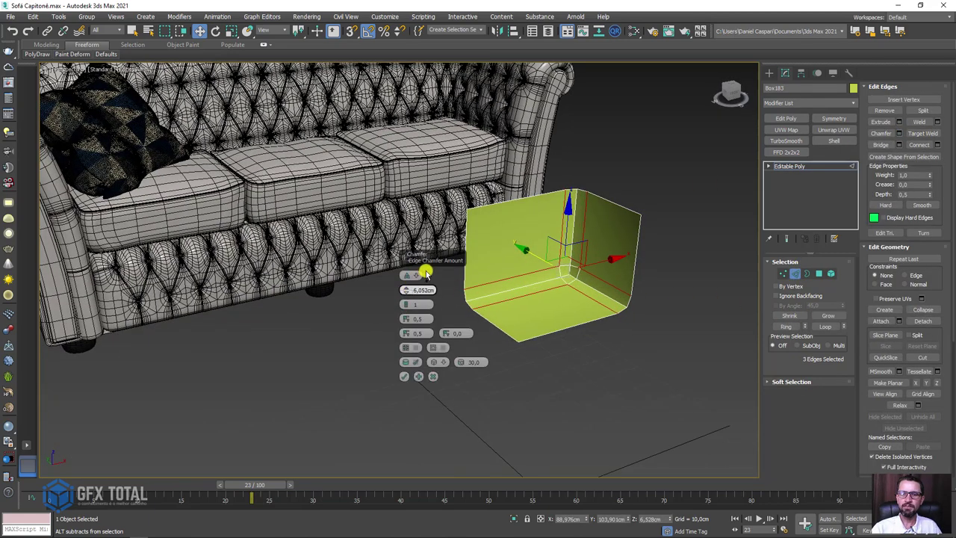
click(404, 376)
click(800, 166)
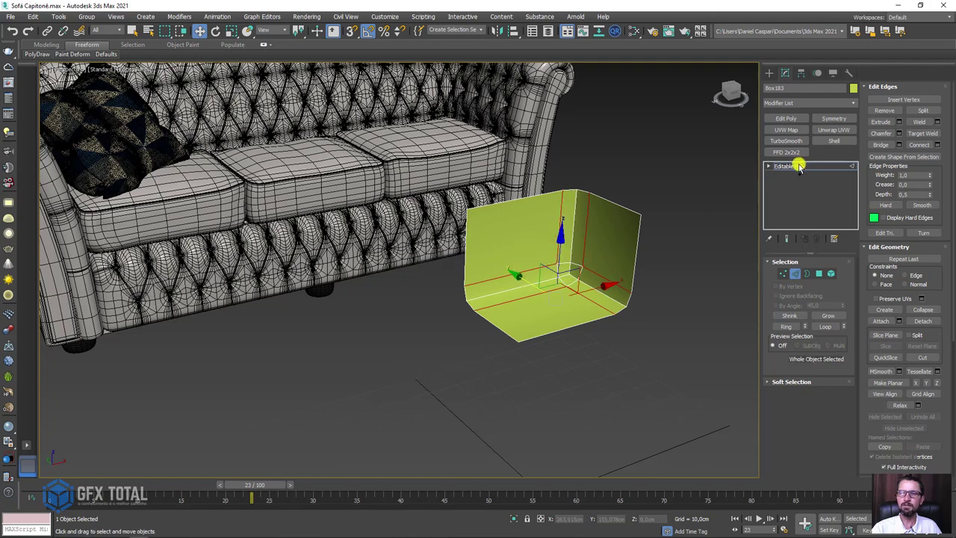
Move the corner shell beside the sofa cushion, against the backrest
alt+middle_drag(628, 247, 572, 247)
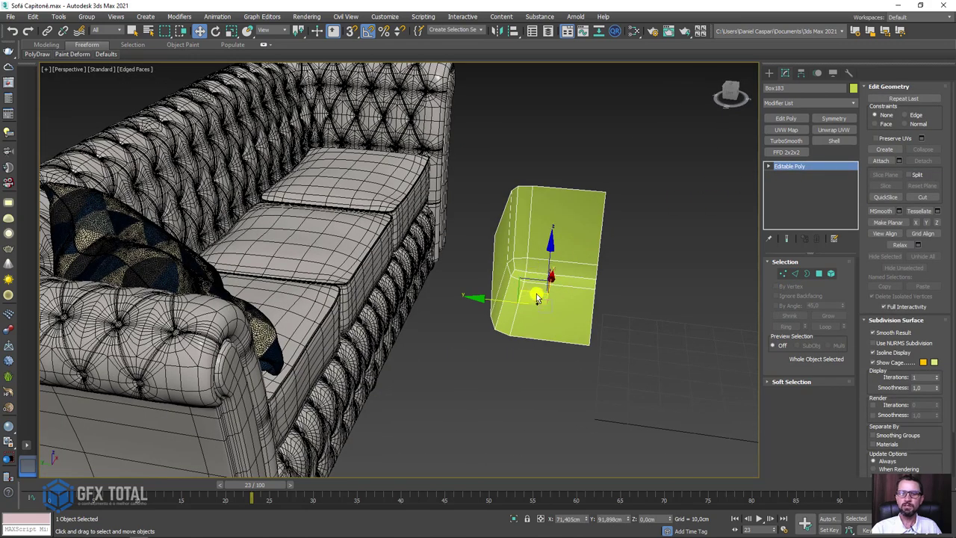
mouse_move(537, 298)
mouse_down()
mouse_move(438, 283)
mouse_move(380, 295)
mouse_move(354, 136)
mouse_up()
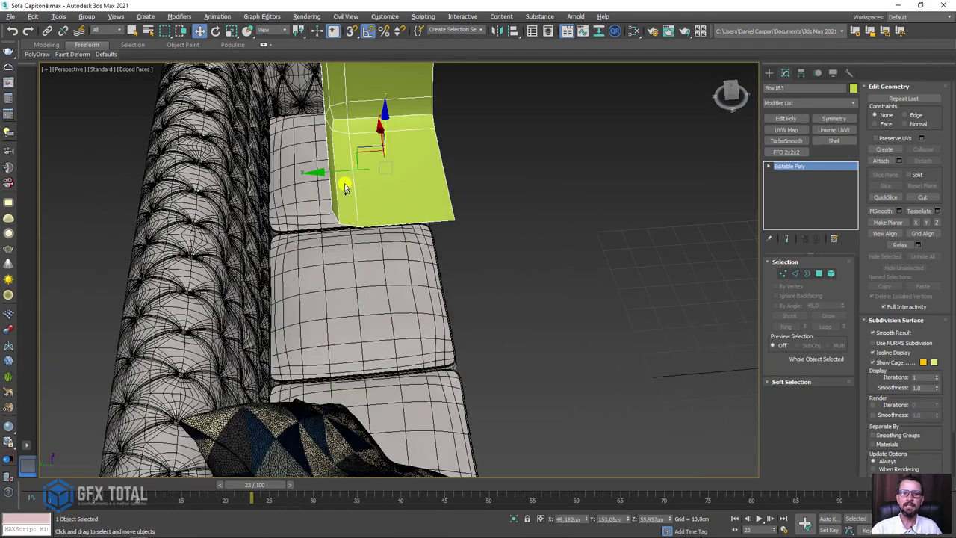
drag(340, 180, 279, 175)
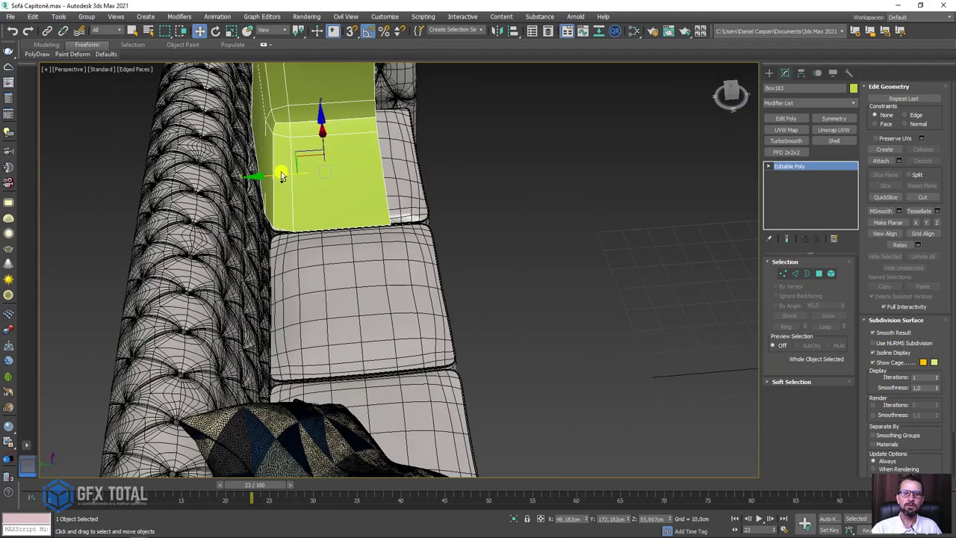
mouse_move(280, 175)
middle_down()
mouse_move(396, 260)
mouse_move(384, 254)
middle_up()
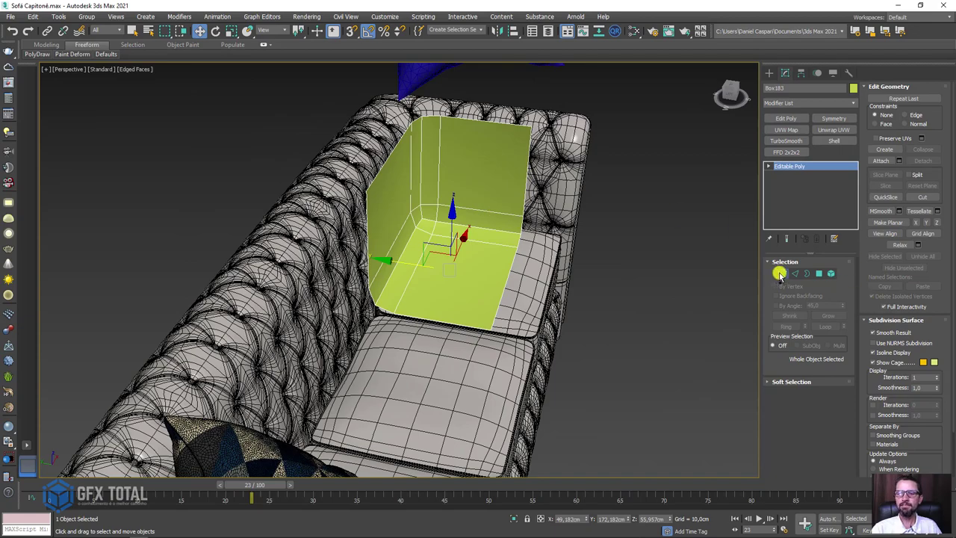
Drag the shell's vertices to widen one panel and deepen the side
click(782, 273)
drag(456, 179, 452, 176)
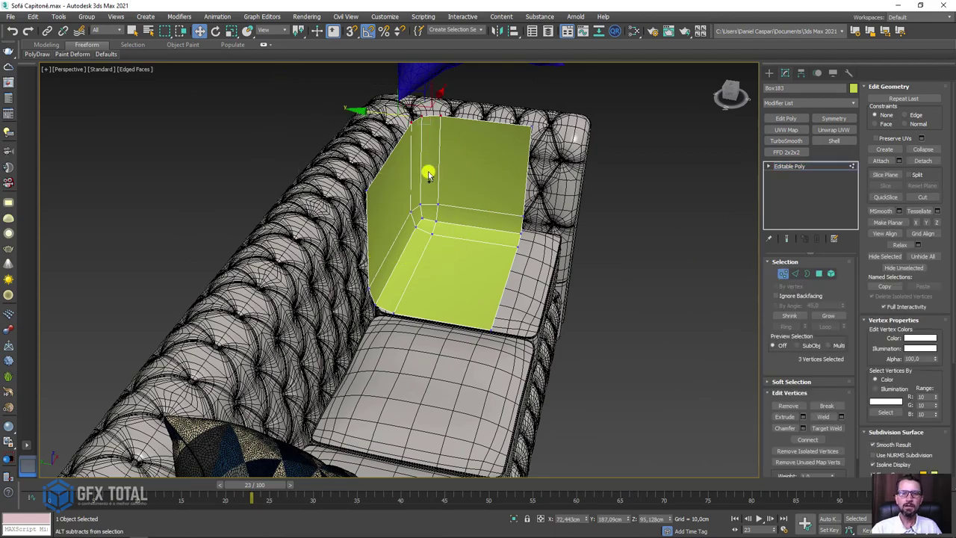
alt+middle_drag(426, 171, 259, 92)
alt+middle_drag(309, 154, 338, 138)
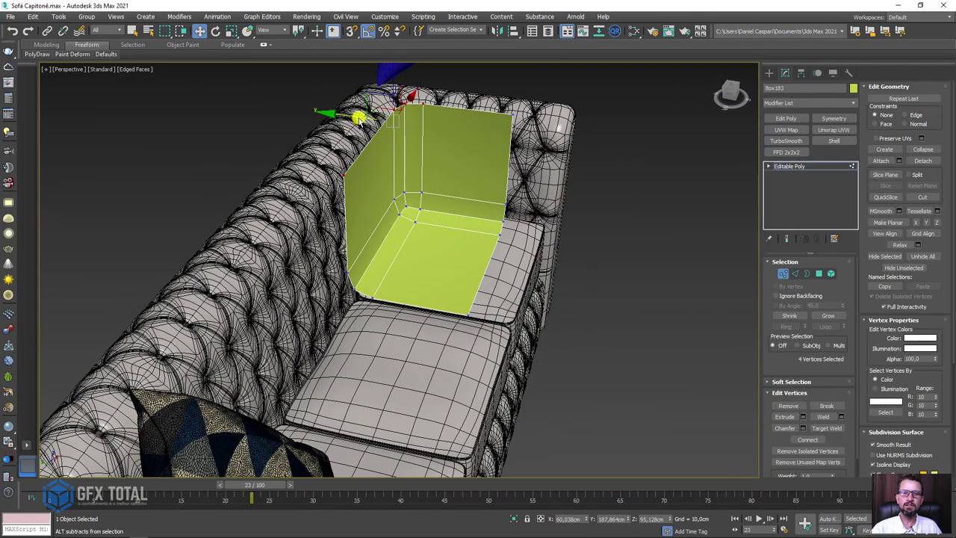
drag(360, 118, 331, 111)
click(489, 101)
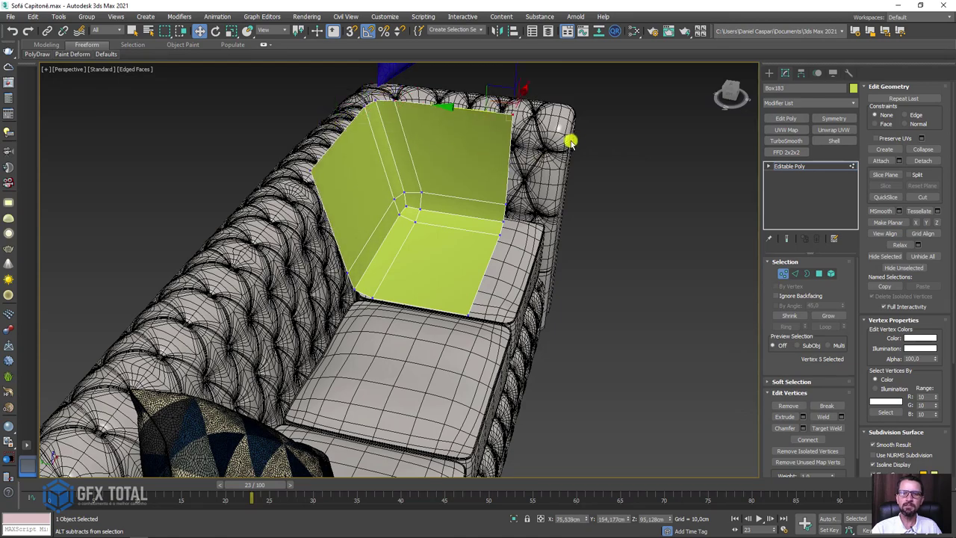
mouse_move(570, 142)
alt+middle_down()
mouse_move(566, 107)
mouse_move(583, 216)
mouse_move(465, 133)
alt+middle_up()
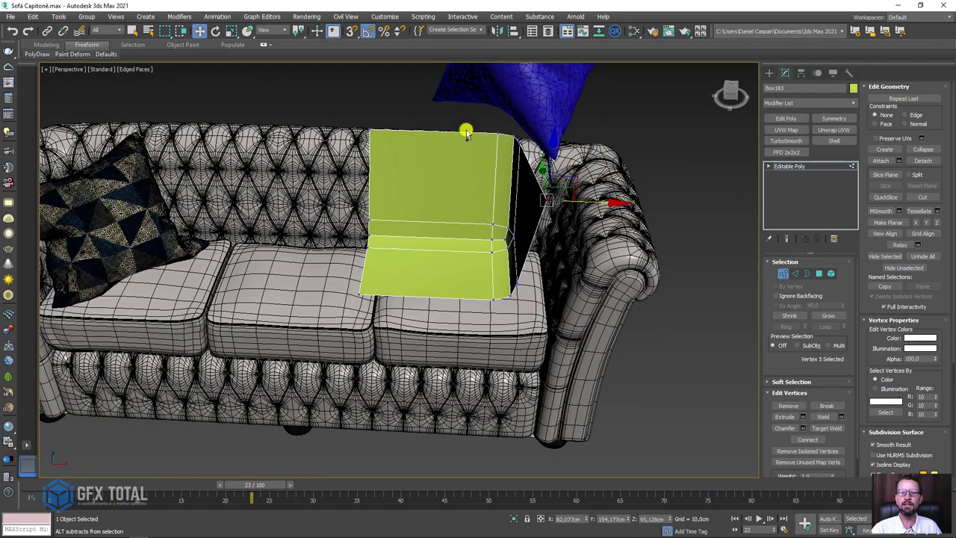
drag(526, 153, 587, 157)
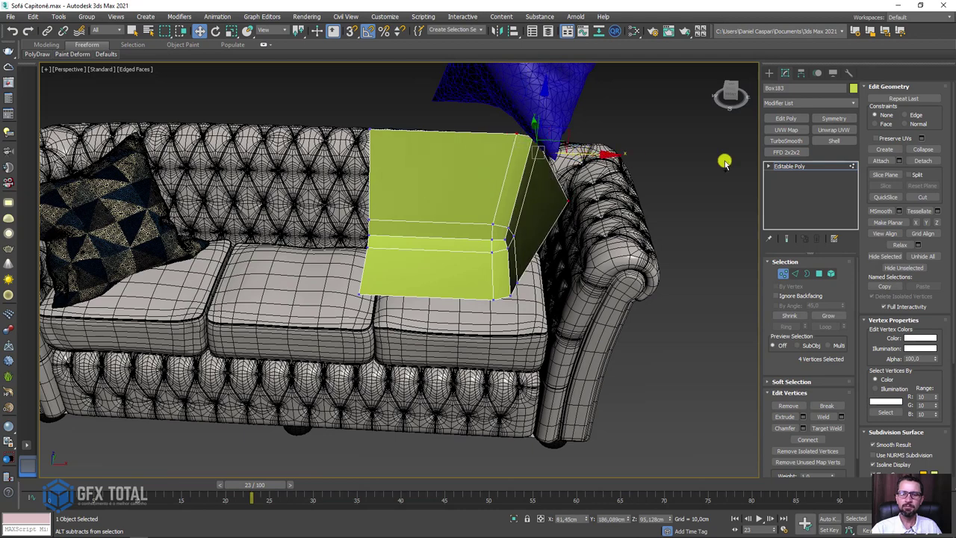
click(782, 168)
Slide the shell right into the sofa's seat corner and lower it onto the cushion
drag(500, 273, 527, 271)
mouse_move(527, 271)
alt+middle_down()
mouse_move(490, 239)
mouse_move(500, 244)
alt+middle_up()
drag(501, 243, 498, 248)
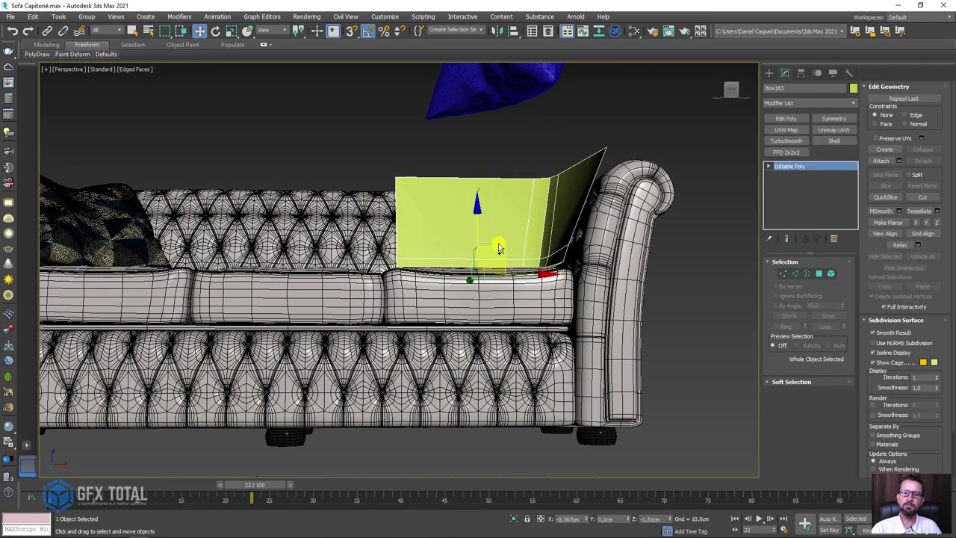
click(551, 416)
Hide the sofa body and seat cushions
right_click(551, 358)
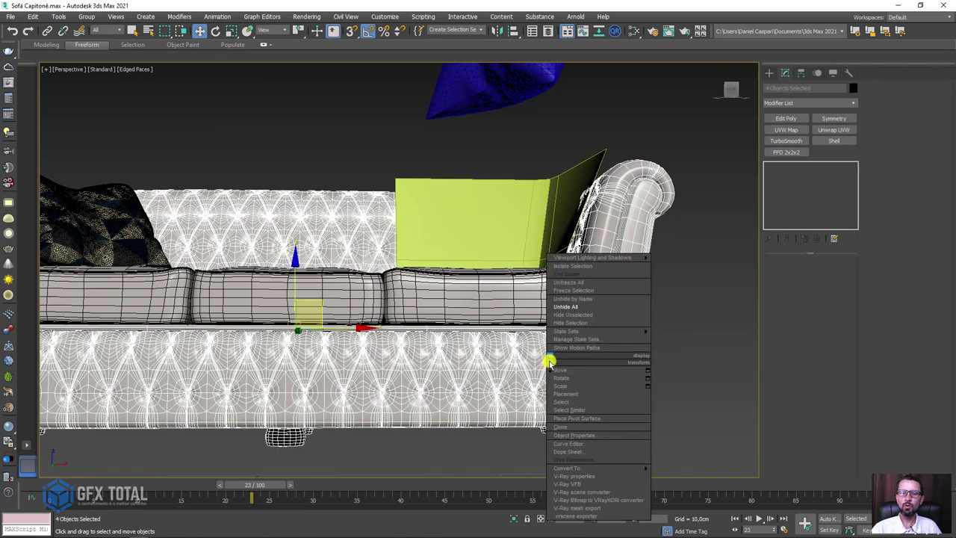
ctrl+click(482, 396)
right_click(487, 384)
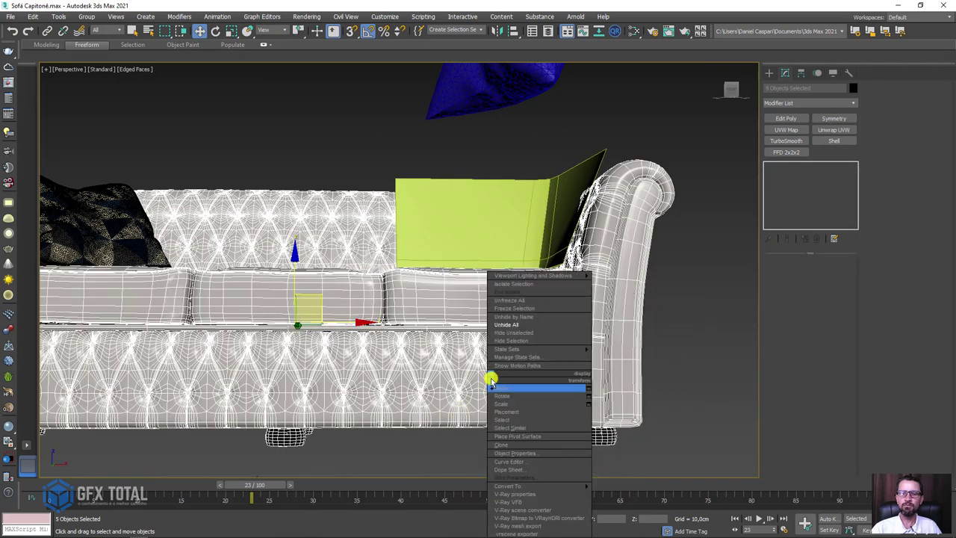
click(520, 341)
scroll(537, 266, down, 5)
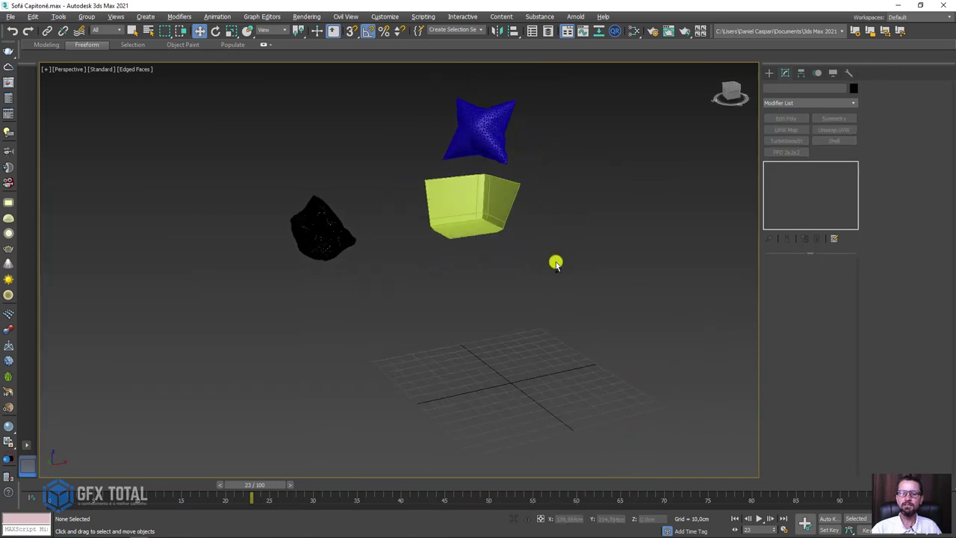
Lower the blue pillow cushion down over the yellow base shell
click(458, 228)
key(z)
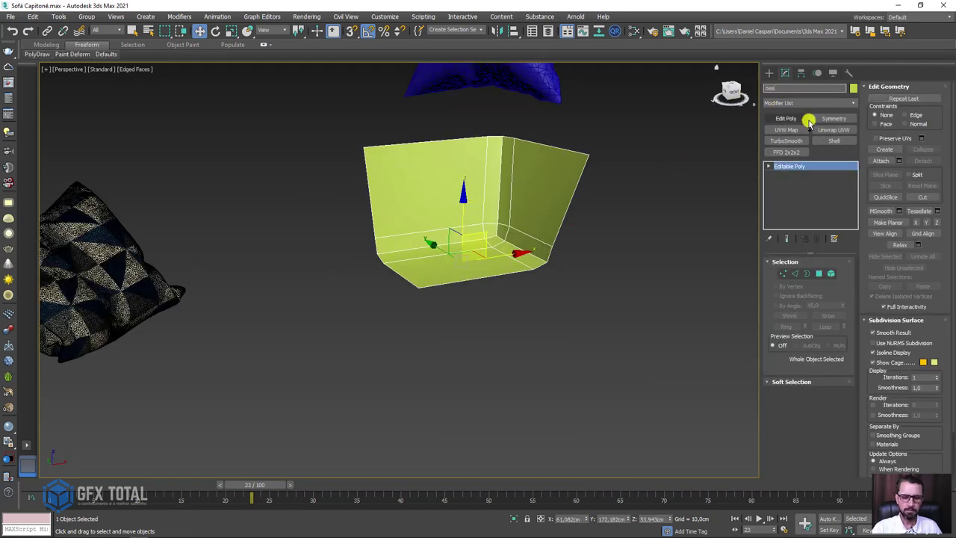
key(shift+z)
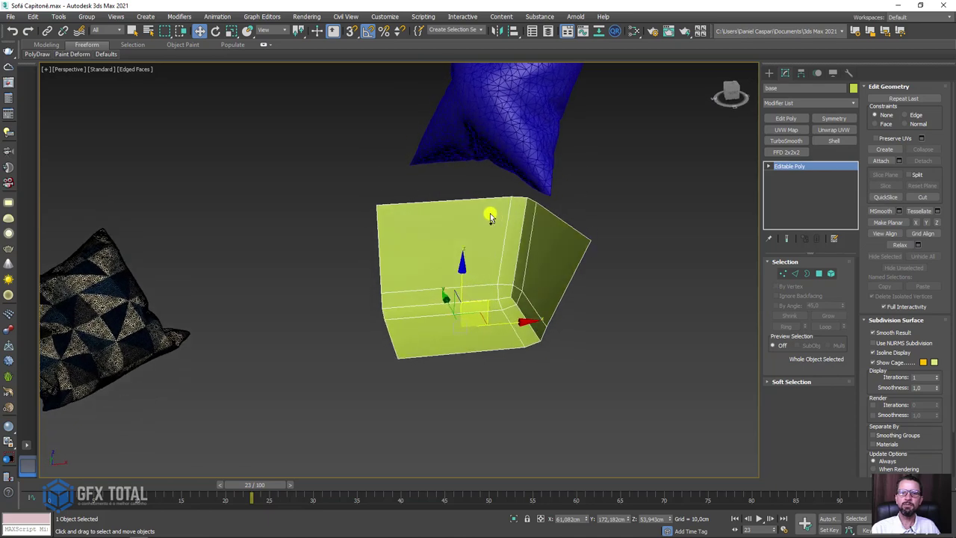
click(498, 155)
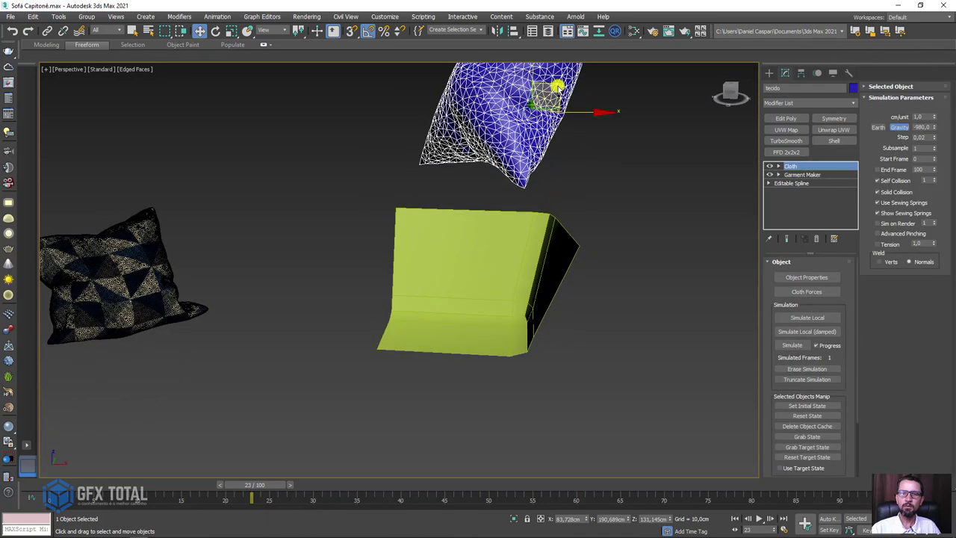
drag(549, 91, 538, 213)
Delete the base's bottom-front corner vertices and their faces
click(482, 333)
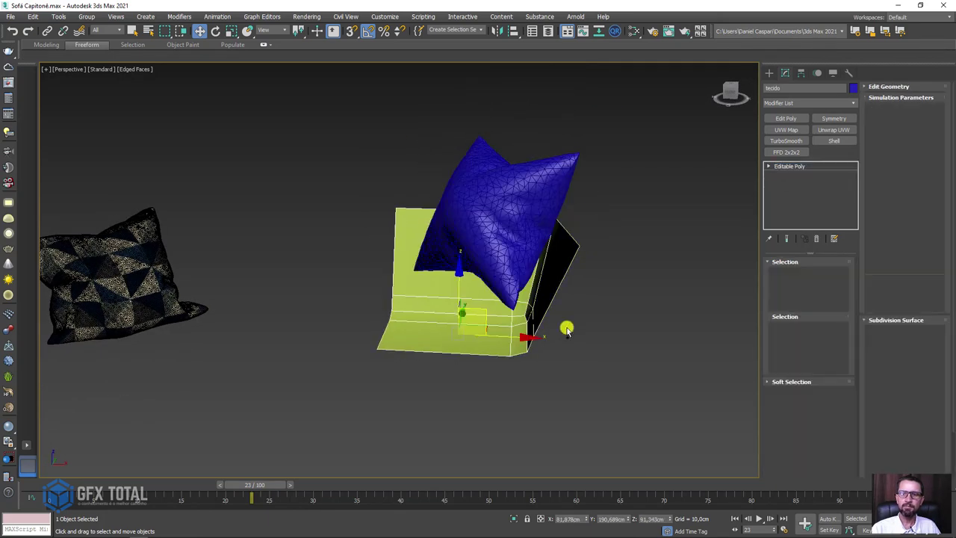
alt+middle_drag(565, 326, 633, 319)
click(796, 273)
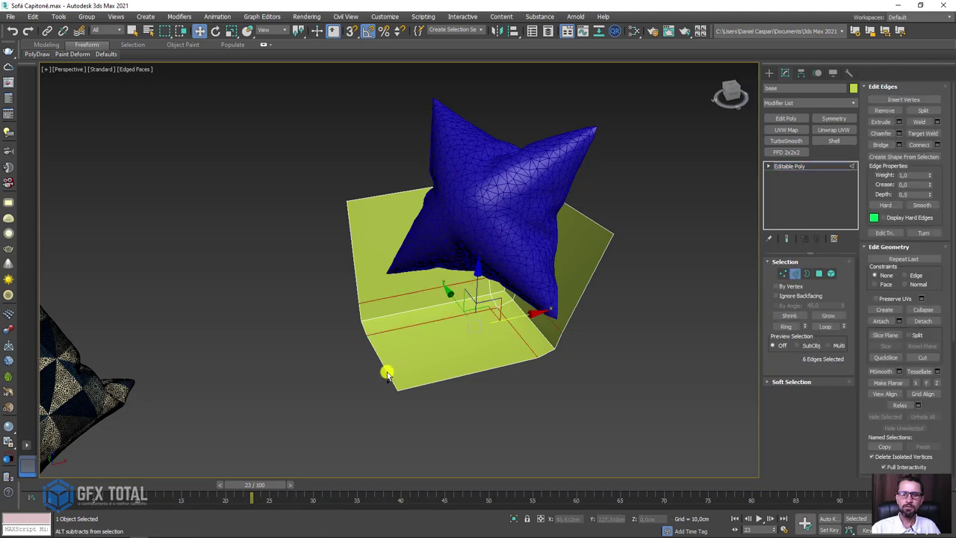
click(386, 371)
click(782, 274)
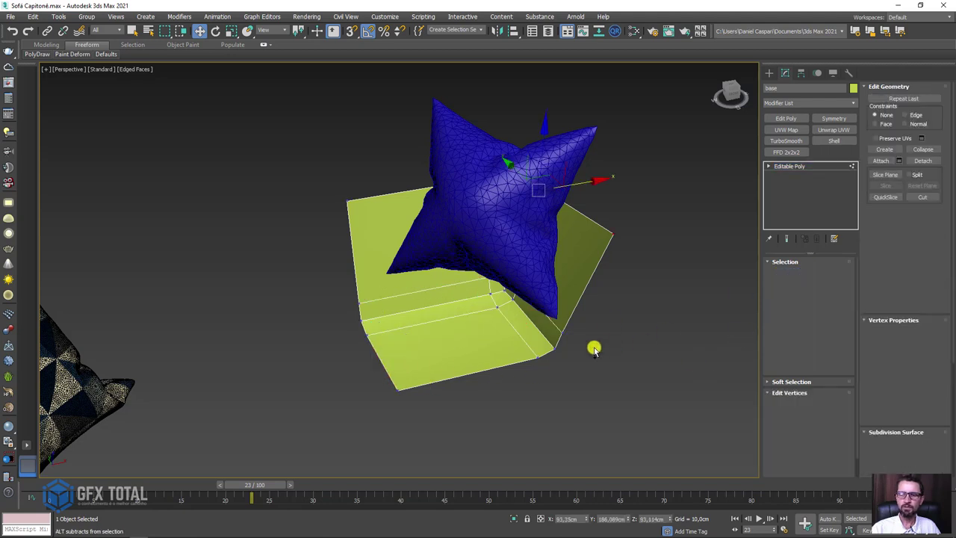
click(538, 356)
ctrl+click(362, 340)
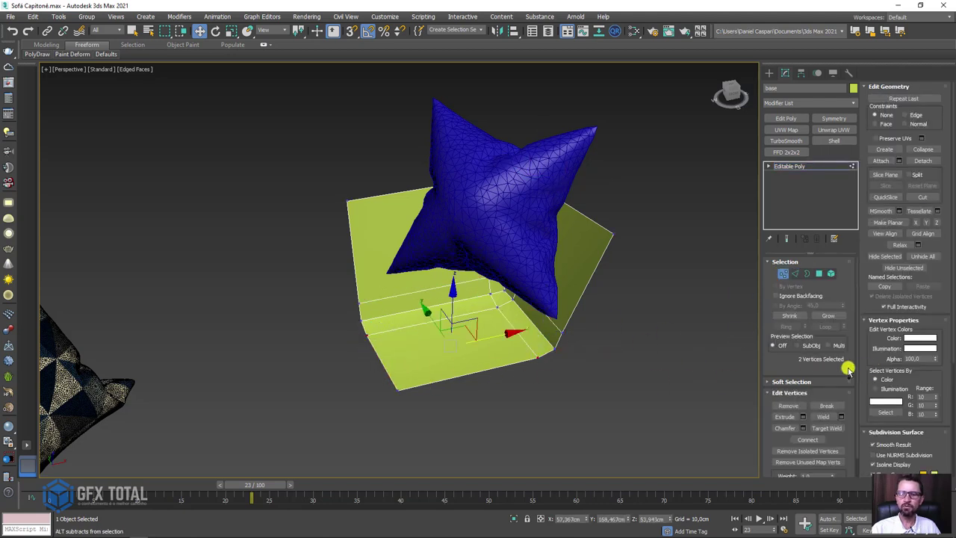
drag(442, 414, 378, 380)
key(Delete)
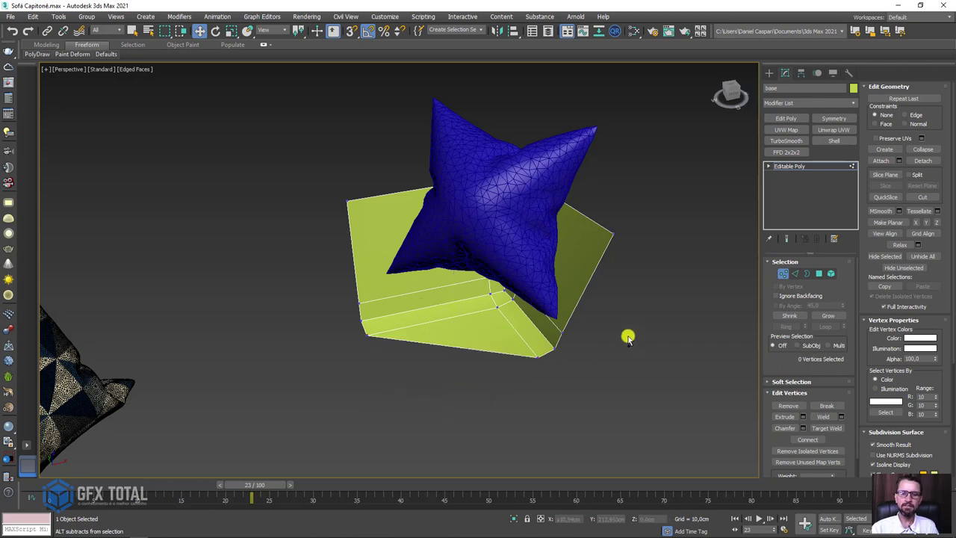
Shift-drag the base's three bottom edges to extrude a new lip strip
click(795, 274)
click(528, 351)
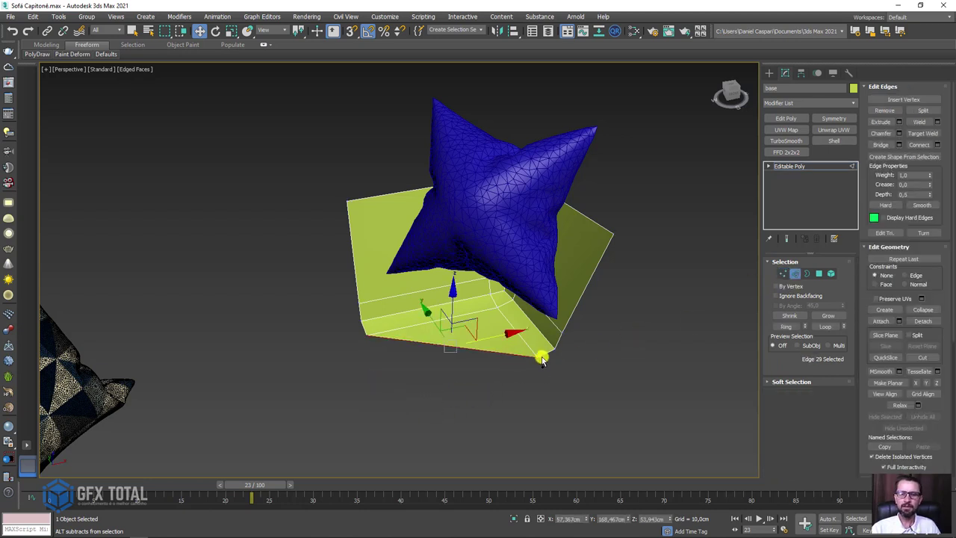
ctrl+click(387, 334)
ctrl+click(451, 305)
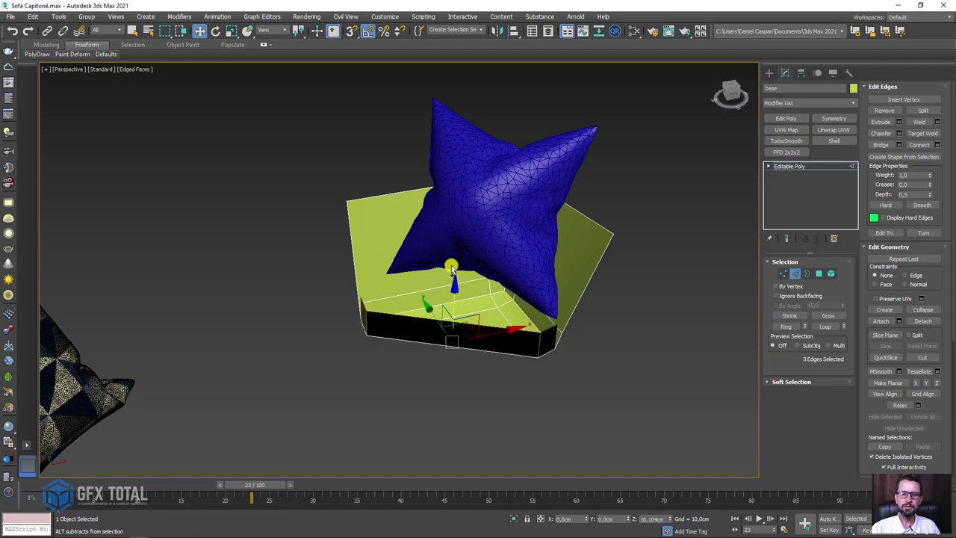
mouse_move(451, 268)
alt+middle_down()
mouse_move(478, 286)
mouse_move(425, 318)
mouse_move(773, 167)
alt+middle_up()
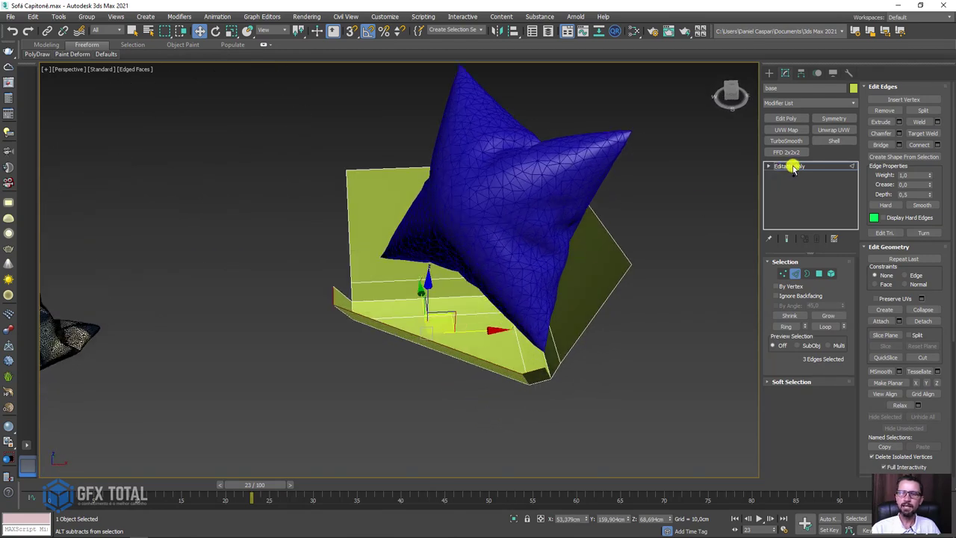
click(793, 167)
mouse_move(560, 331)
alt+middle_down()
mouse_move(563, 348)
mouse_move(539, 384)
alt+middle_up()
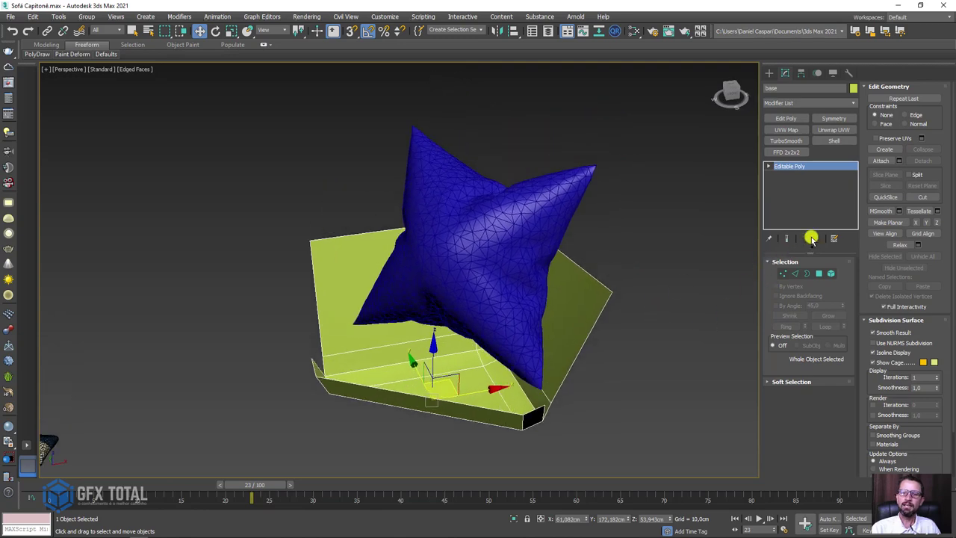
click(508, 220)
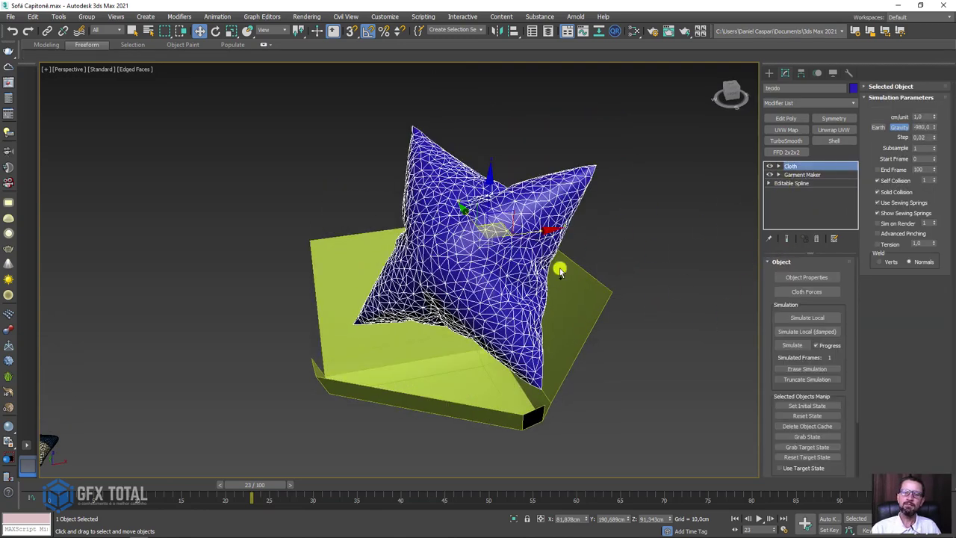
In Cloth Object Properties, add base as a Collision Object with dynamic and static friction 5
click(805, 277)
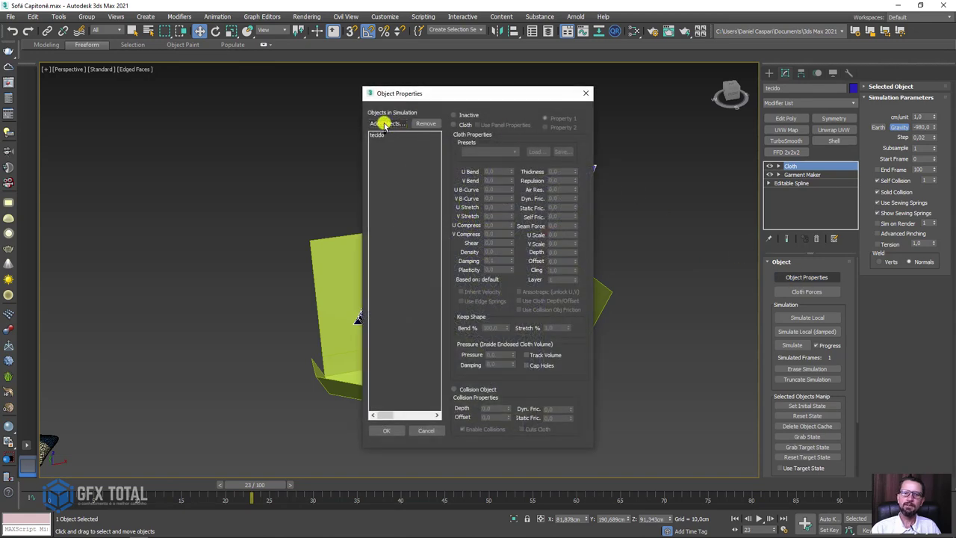
click(385, 123)
click(9, 69)
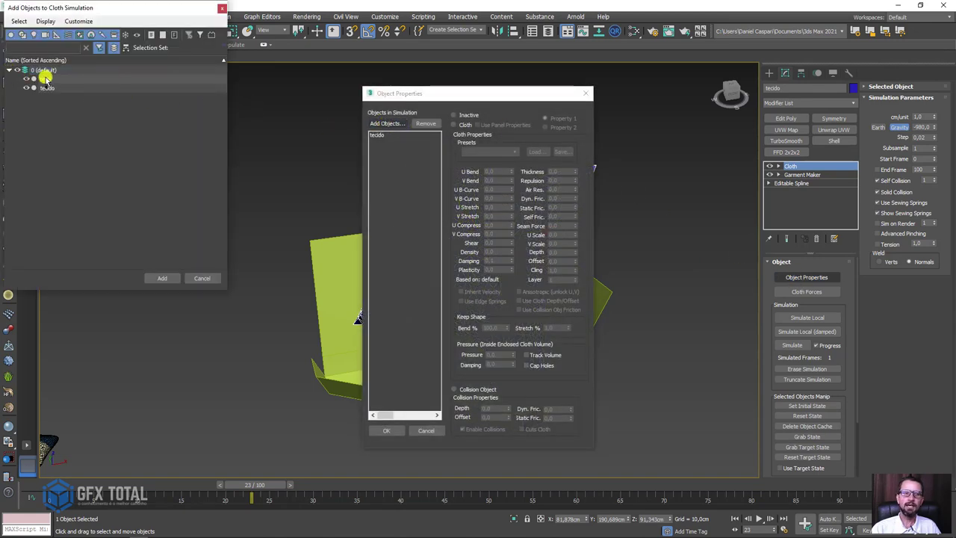
click(45, 79)
click(159, 276)
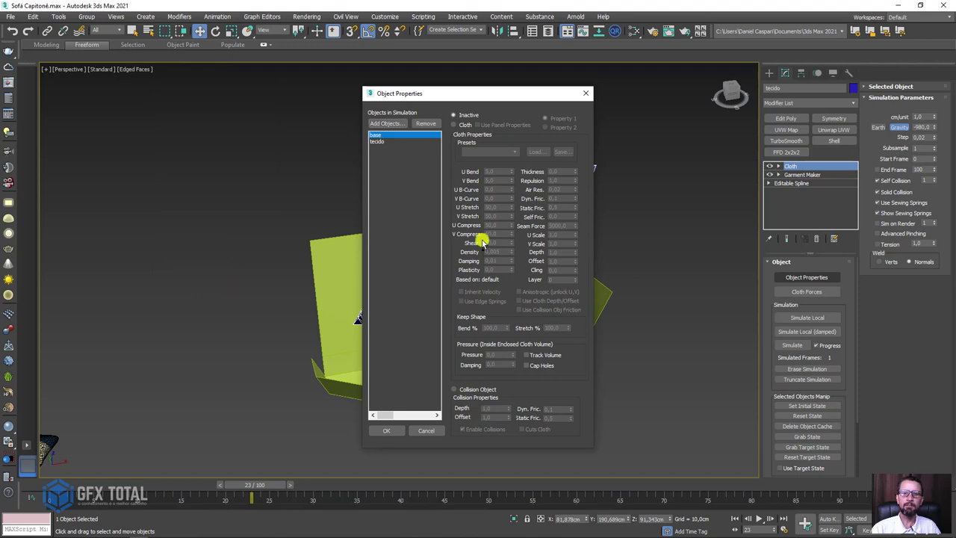
click(456, 390)
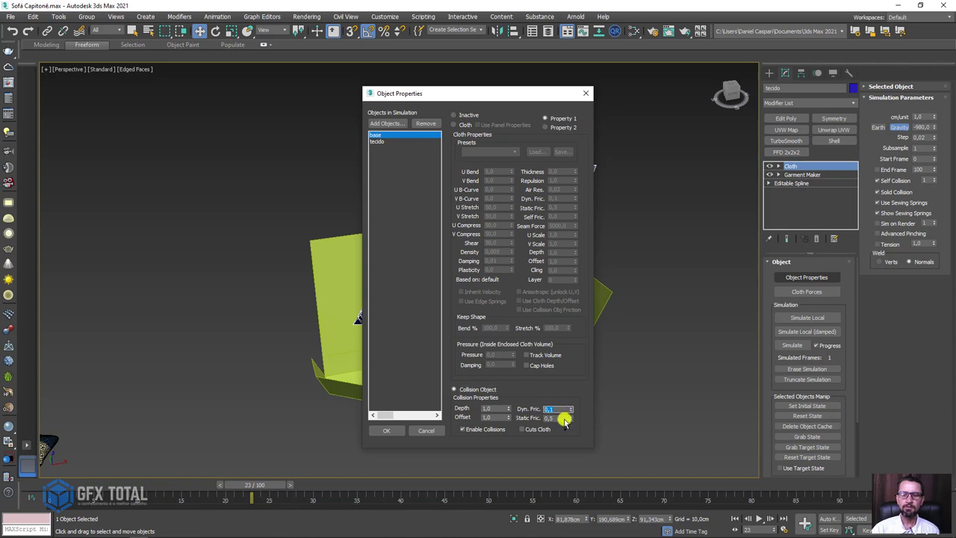
text(5)
key(Tab)
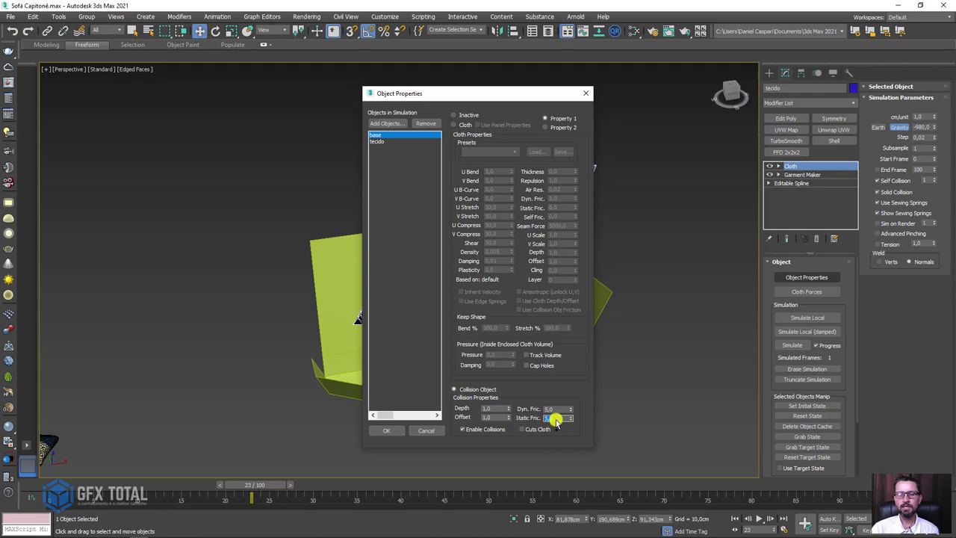
text(5)
click(388, 430)
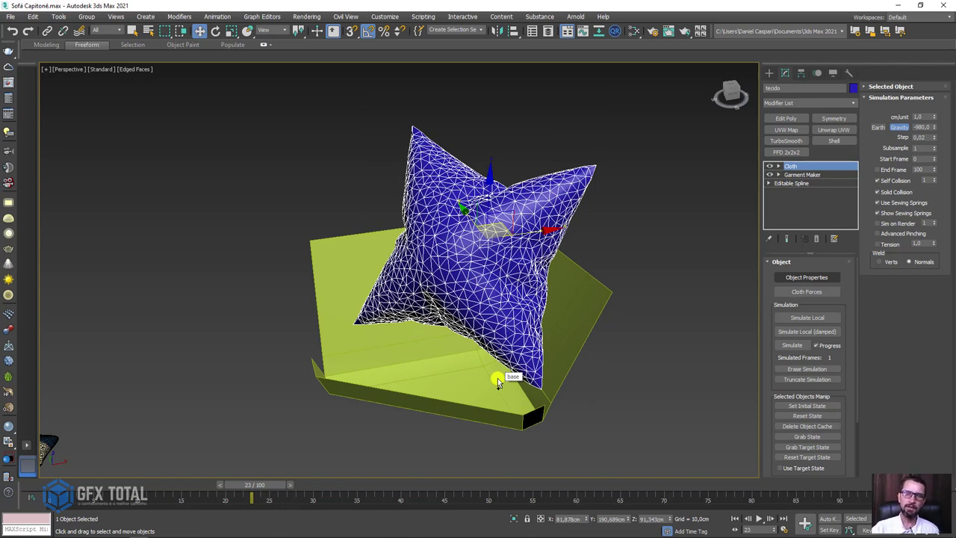
Store the cushion's current pose as its initial state, then start and cancel a simulation
scroll(499, 378, down, 3)
mouse_move(498, 378)
alt+middle_down()
mouse_move(487, 349)
mouse_move(615, 326)
mouse_move(585, 350)
mouse_move(612, 358)
mouse_move(638, 324)
mouse_move(650, 345)
alt+middle_up()
click(806, 406)
click(792, 347)
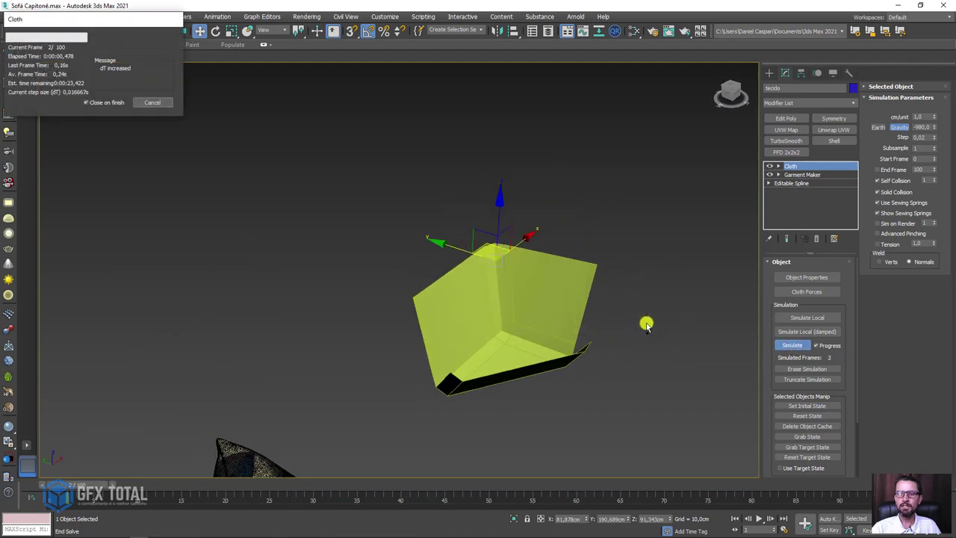
click(152, 103)
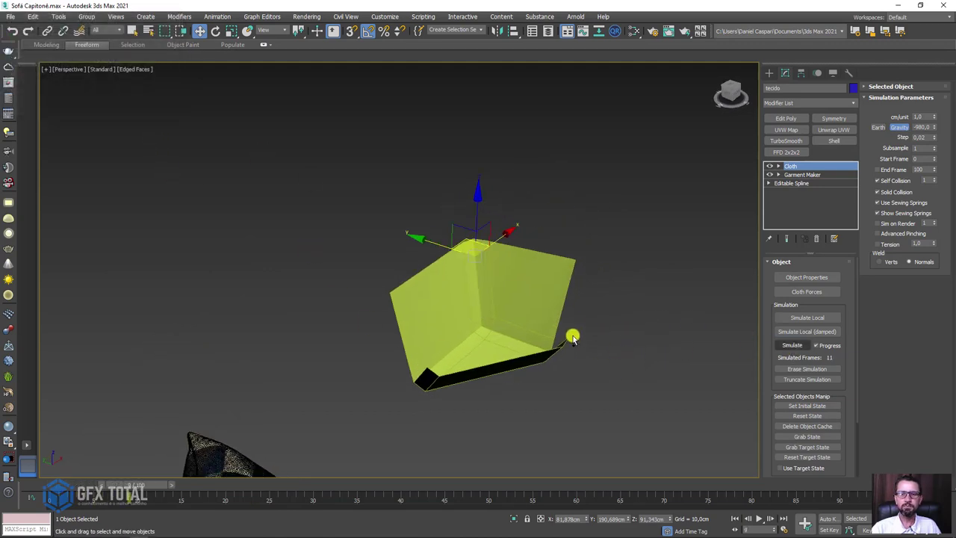
Erase the simulated frames and rerun the cloth simulation from a top-down view
scroll(646, 367, down, 3)
mouse_move(647, 366)
alt+middle_down()
mouse_move(528, 279)
mouse_move(479, 305)
alt+middle_up()
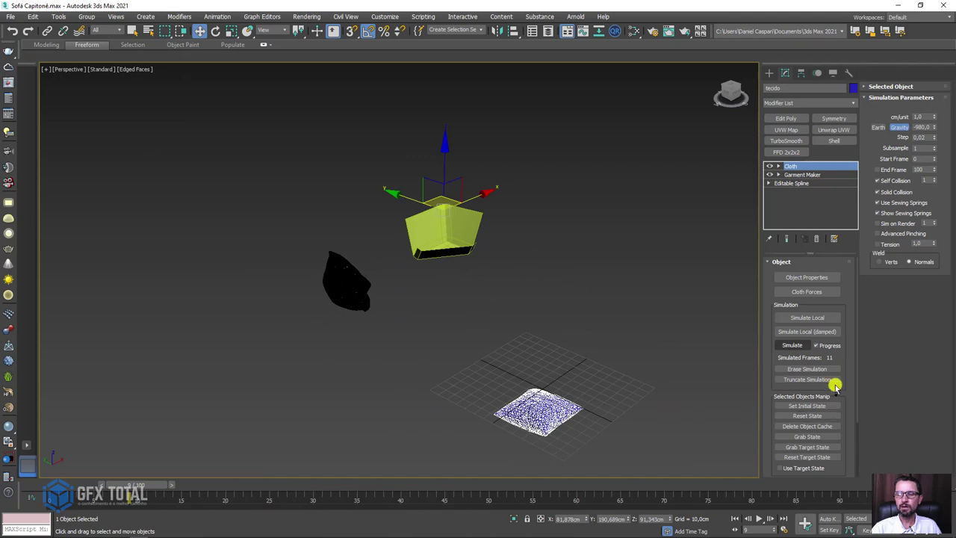
click(805, 367)
mouse_move(567, 321)
alt+middle_down()
mouse_move(537, 311)
mouse_move(467, 214)
mouse_move(523, 298)
alt+middle_up()
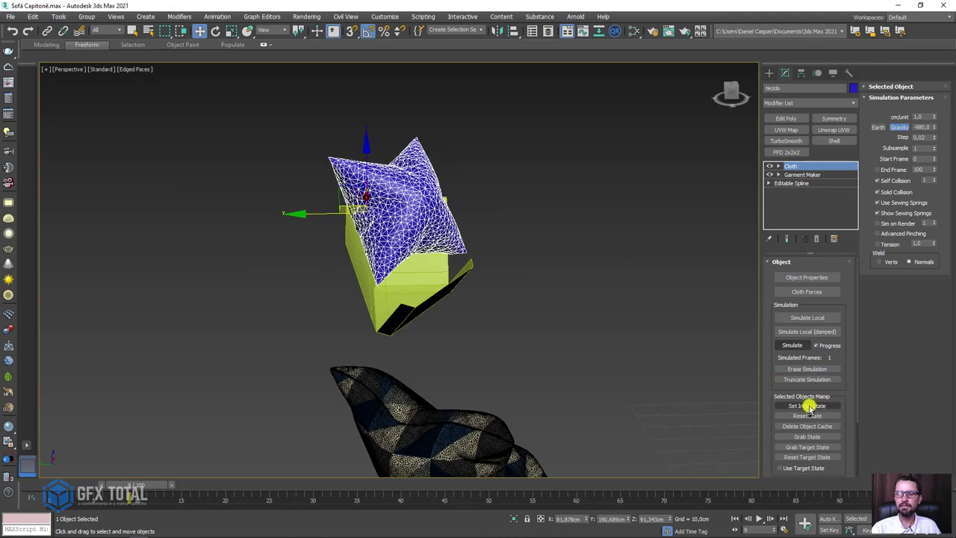
mouse_move(586, 334)
alt+middle_down()
mouse_move(620, 363)
mouse_move(759, 332)
alt+middle_up()
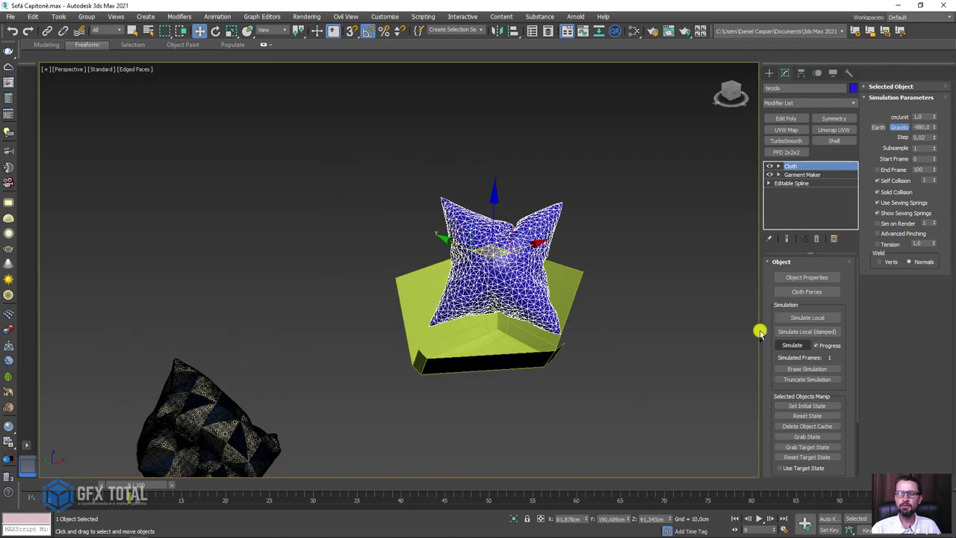
click(793, 344)
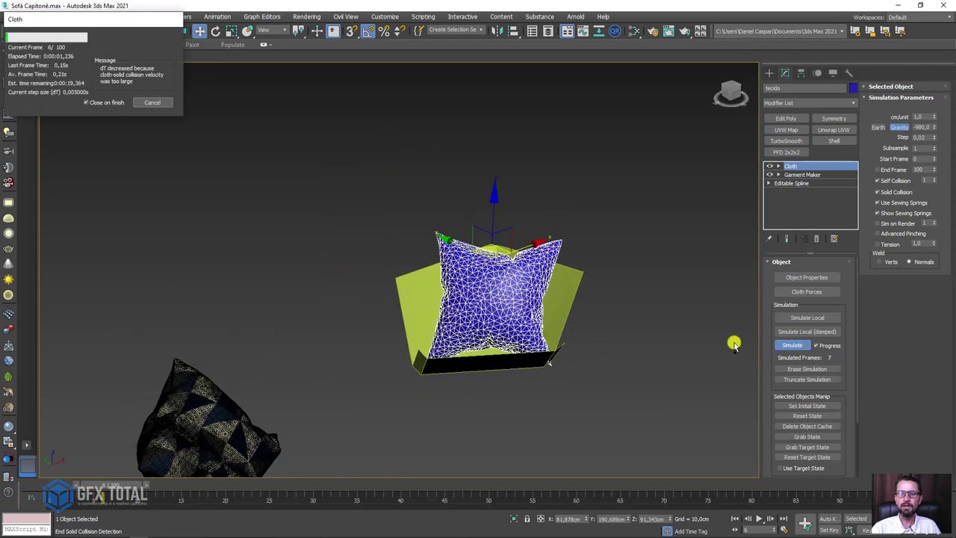
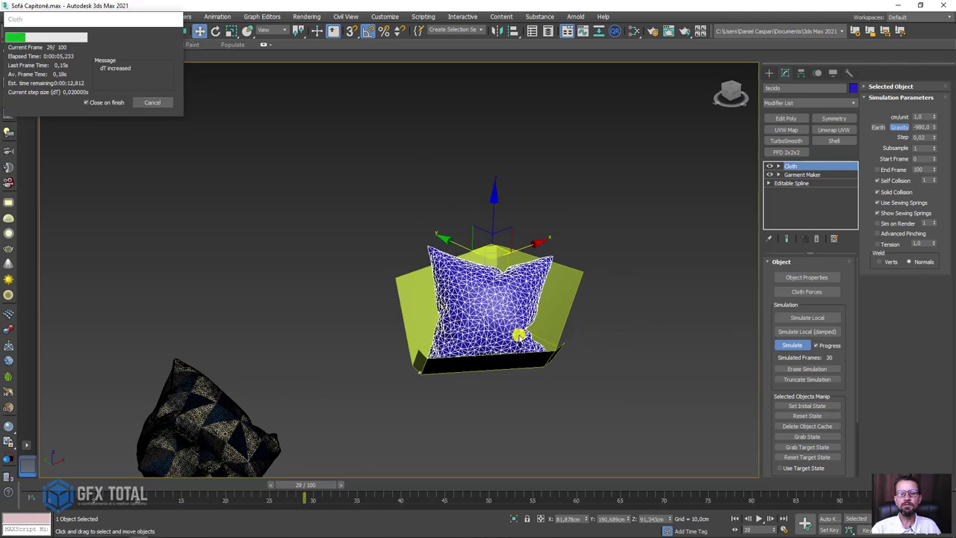
Stop the cloth simulation at 36 frames and Unhide All to bring back the sofa
click(153, 103)
mouse_move(602, 316)
alt+middle_down()
mouse_move(530, 279)
mouse_move(541, 311)
alt+middle_up()
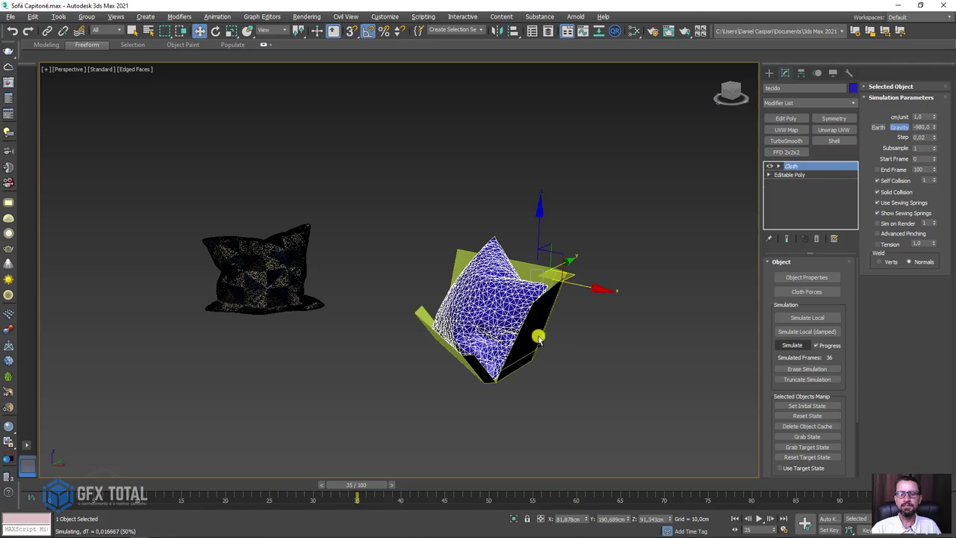
click(538, 338)
right_click(576, 375)
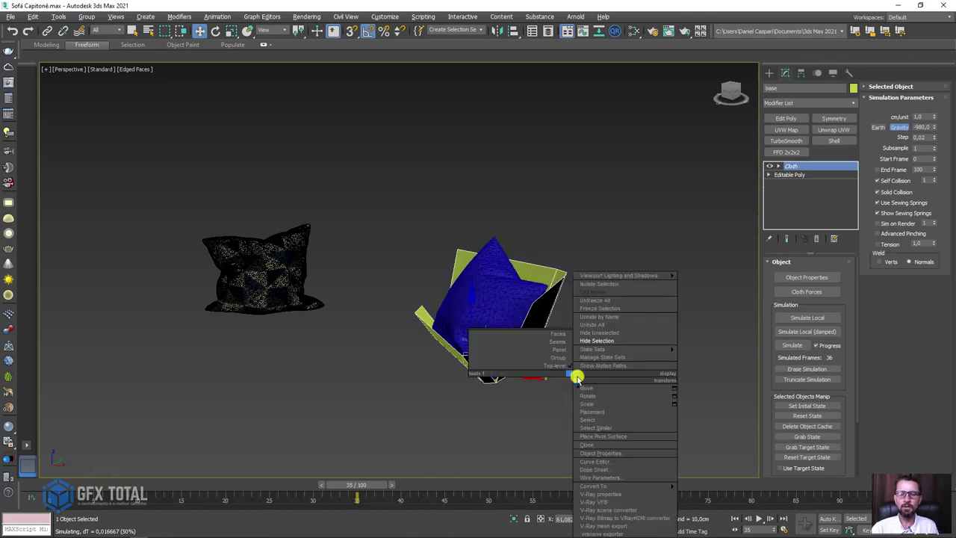
click(600, 329)
Clear the selection and reselect the blue cushion
mouse_move(499, 376)
alt+middle_down()
mouse_move(527, 369)
mouse_move(544, 258)
alt+middle_up()
key(ctrl+d)
click(498, 308)
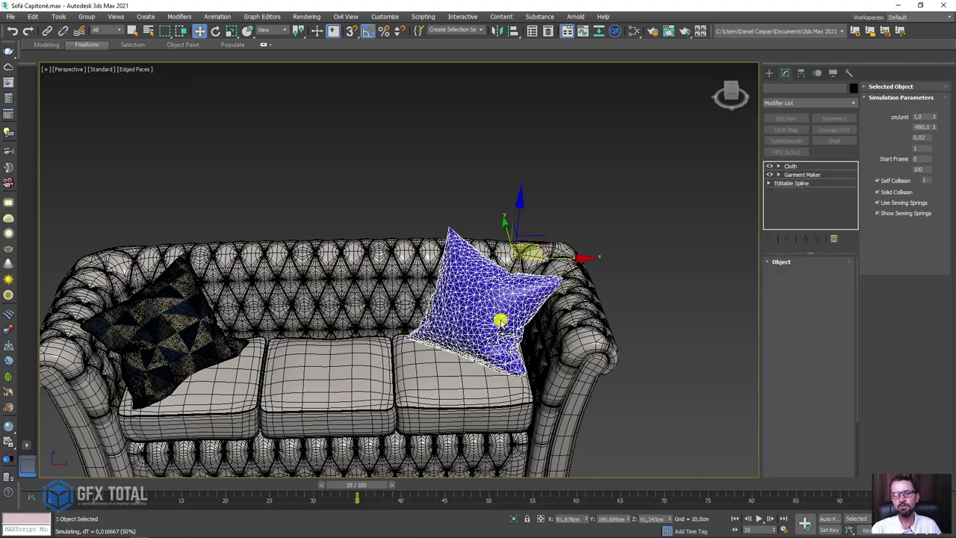
mouse_move(500, 320)
alt+middle_down()
mouse_move(527, 356)
mouse_move(516, 356)
mouse_move(585, 306)
alt+middle_up()
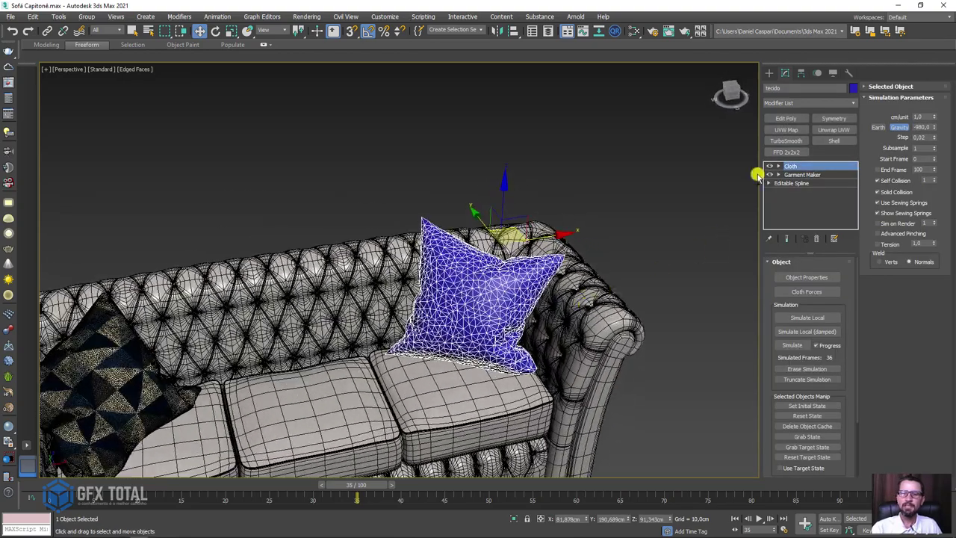
Collapse the cushion's Cloth stack into an Editable Mesh
right_click(796, 165)
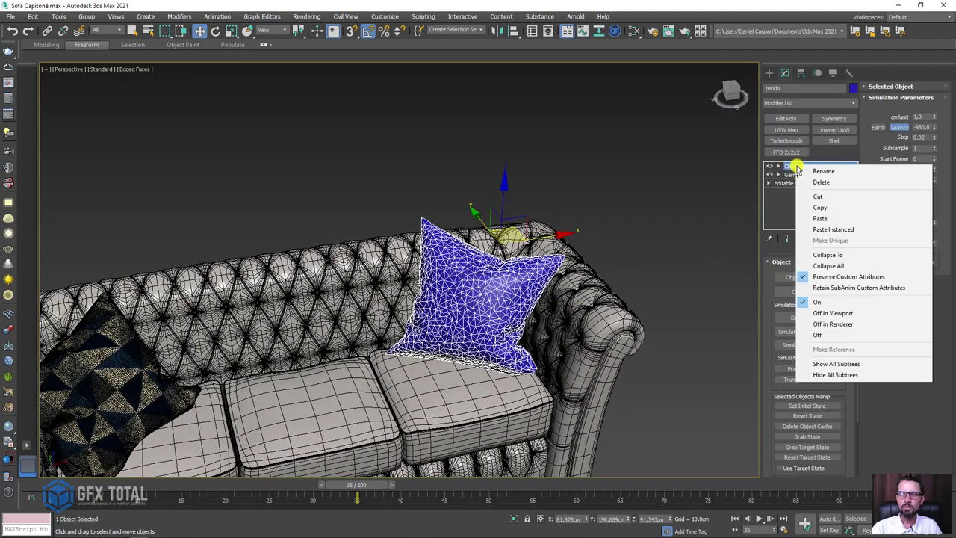
click(836, 267)
mouse_move(508, 346)
alt+middle_down()
mouse_move(459, 303)
mouse_move(523, 321)
mouse_move(508, 336)
mouse_move(531, 322)
alt+middle_up()
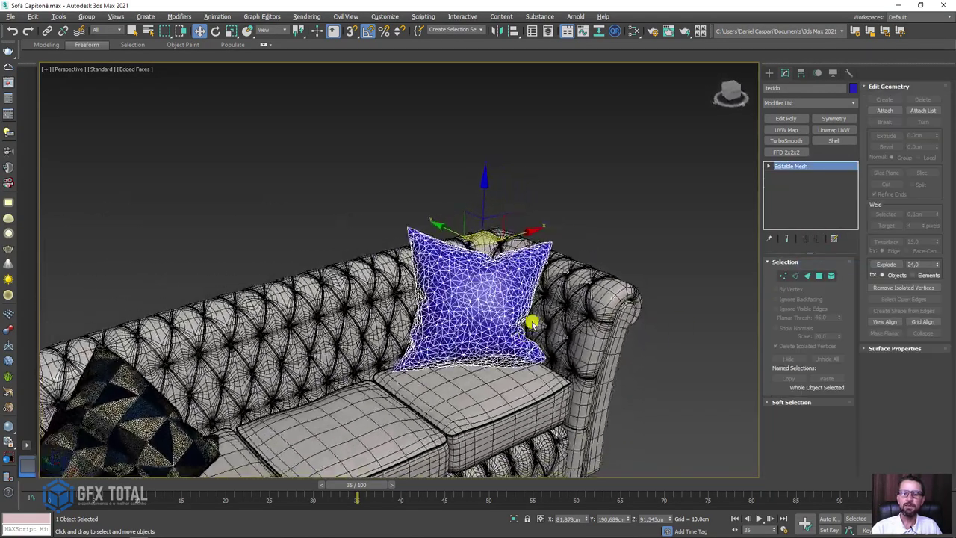
Add an Edit Poly modifier to the cushion
click(788, 118)
mouse_move(563, 284)
alt+middle_down()
mouse_move(553, 267)
mouse_move(579, 211)
alt+middle_up()
scroll(579, 211, up, 2)
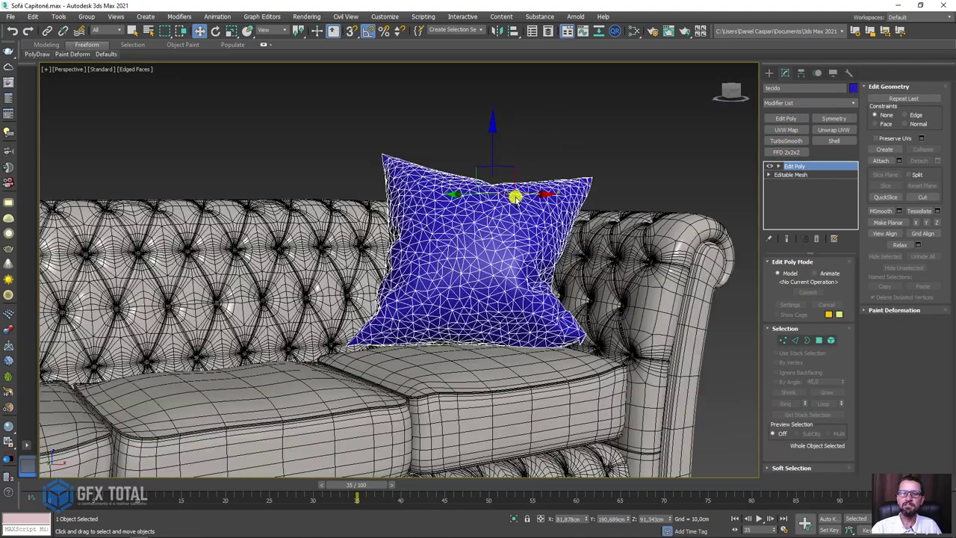
alt+middle_drag(516, 196, 514, 182)
Nudge the cushion slightly right, down and back against the sofa backrest
drag(523, 177, 528, 183)
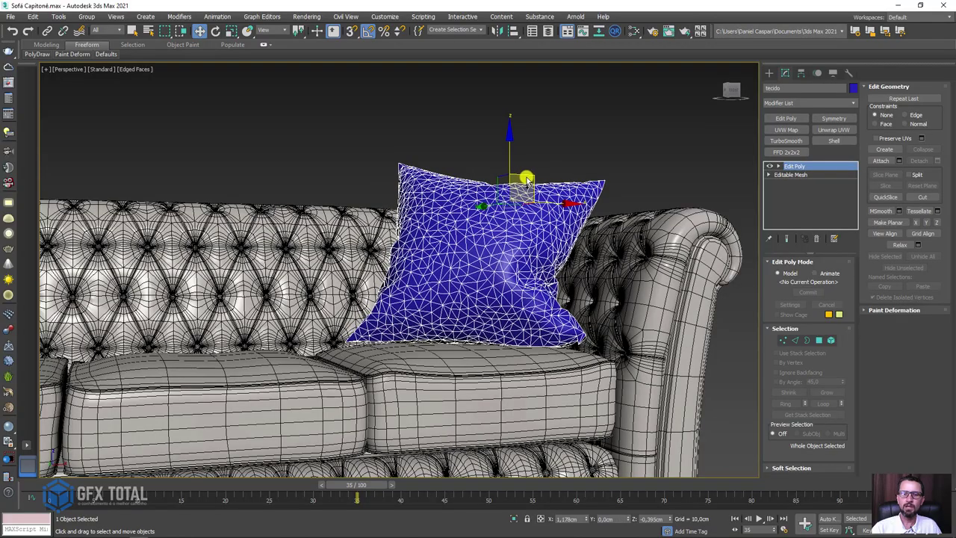
mouse_move(528, 183)
alt+middle_down()
mouse_move(616, 262)
mouse_move(550, 342)
alt+middle_up()
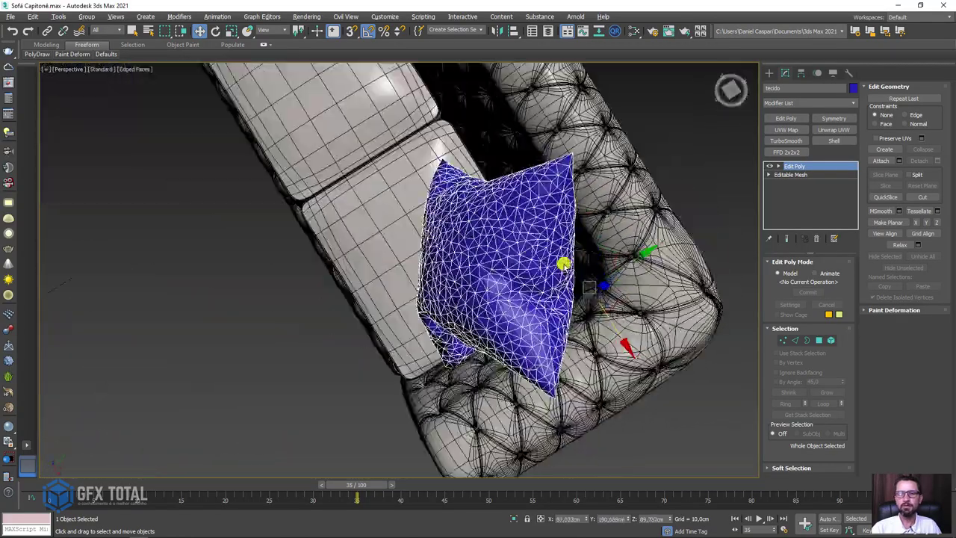
drag(550, 342, 560, 341)
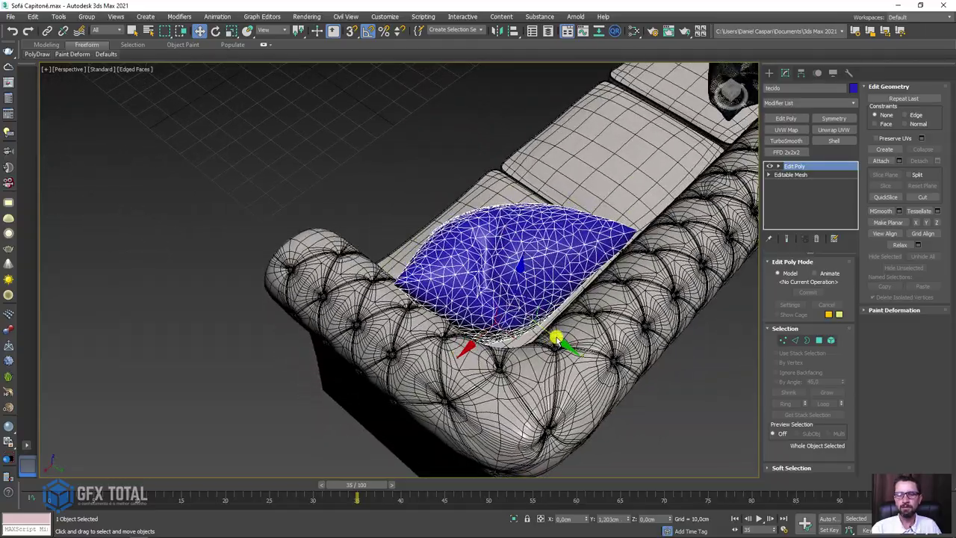
mouse_move(559, 341)
alt+middle_down()
mouse_move(560, 359)
mouse_move(705, 326)
mouse_move(612, 273)
mouse_move(600, 252)
mouse_move(499, 270)
alt+middle_up()
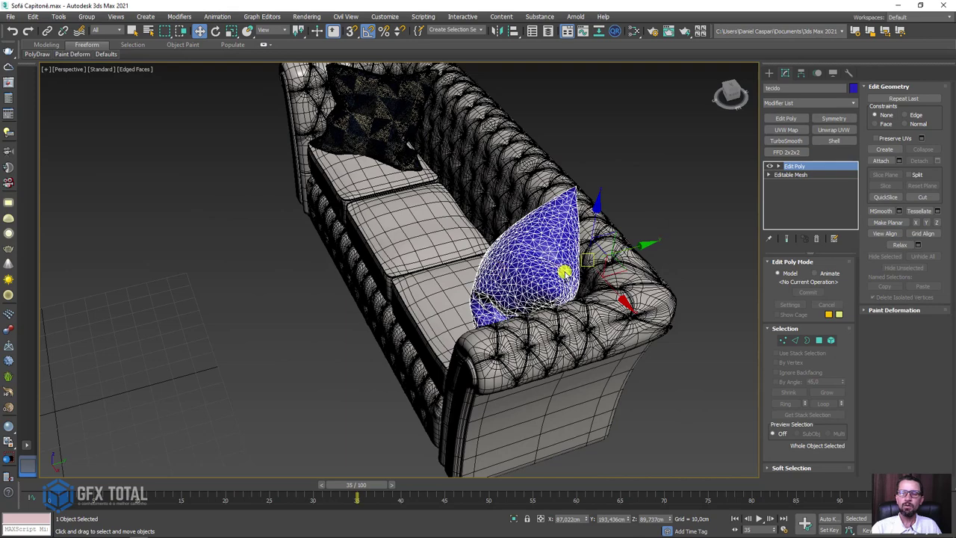
mouse_move(564, 273)
alt+middle_down()
mouse_move(781, 189)
mouse_move(608, 211)
mouse_move(498, 259)
mouse_move(303, 115)
alt+middle_up()
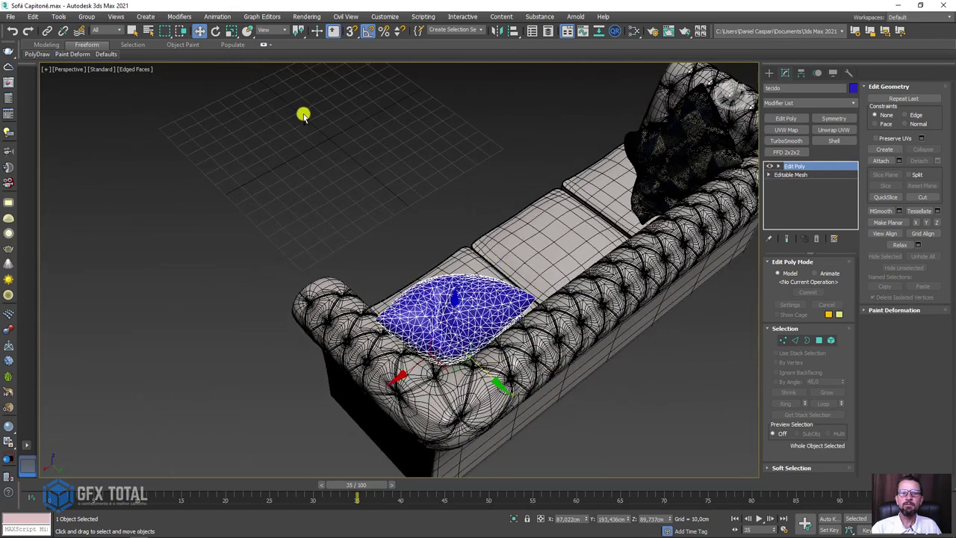
With the Shift paint-deform brush at lower strength and wider falloff, flatten the cushion's top
click(69, 55)
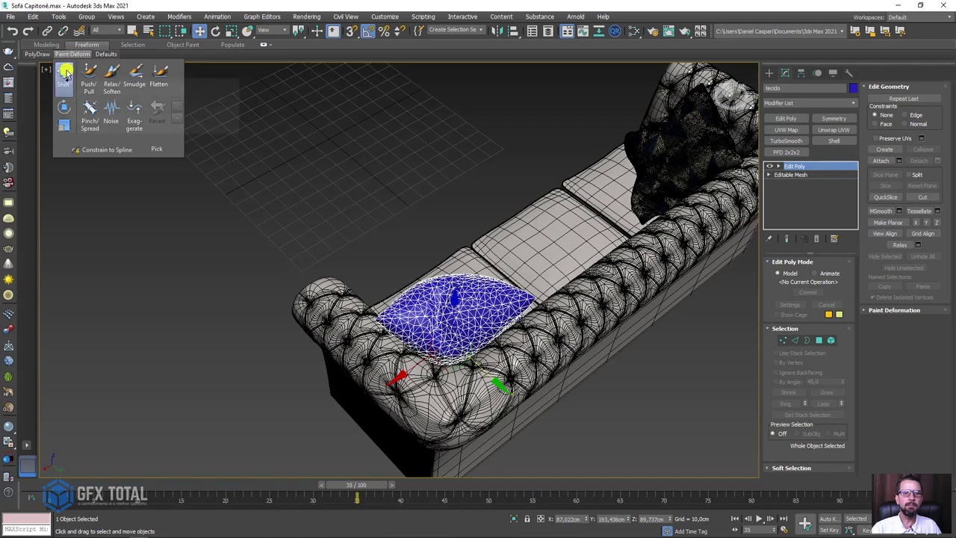
click(66, 73)
mouse_move(96, 96)
alt+middle_down()
mouse_move(386, 183)
mouse_move(493, 239)
alt+middle_up()
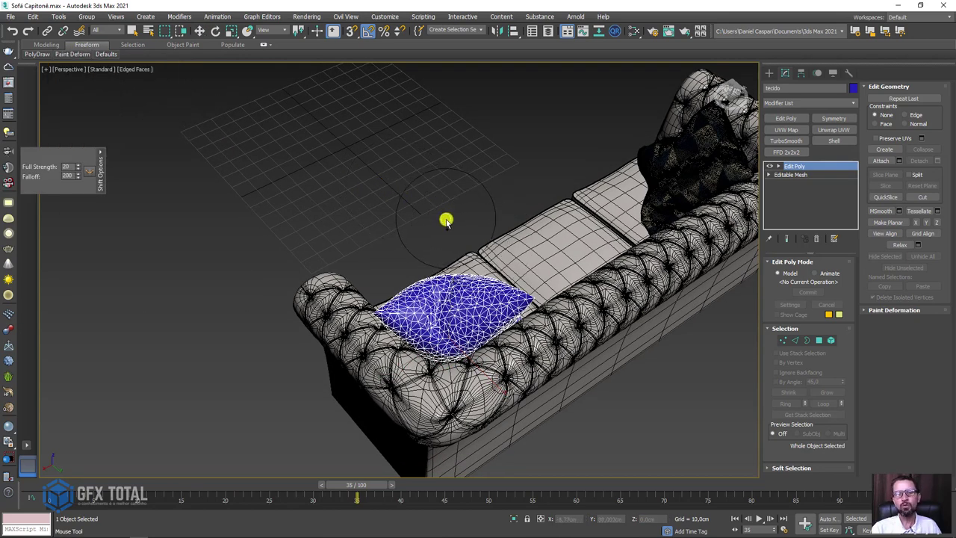
ctrl+shift+drag(445, 203, 453, 195)
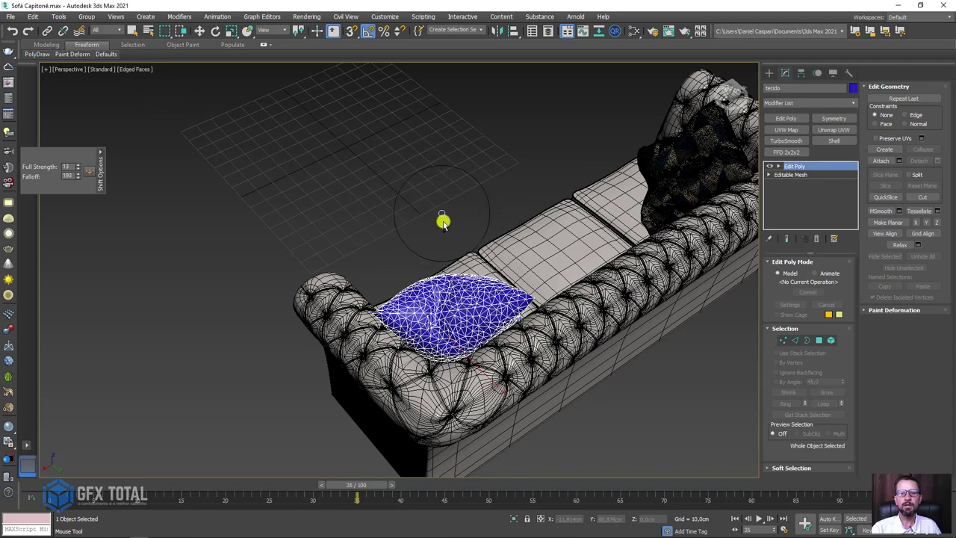
scroll(433, 244, up, 3)
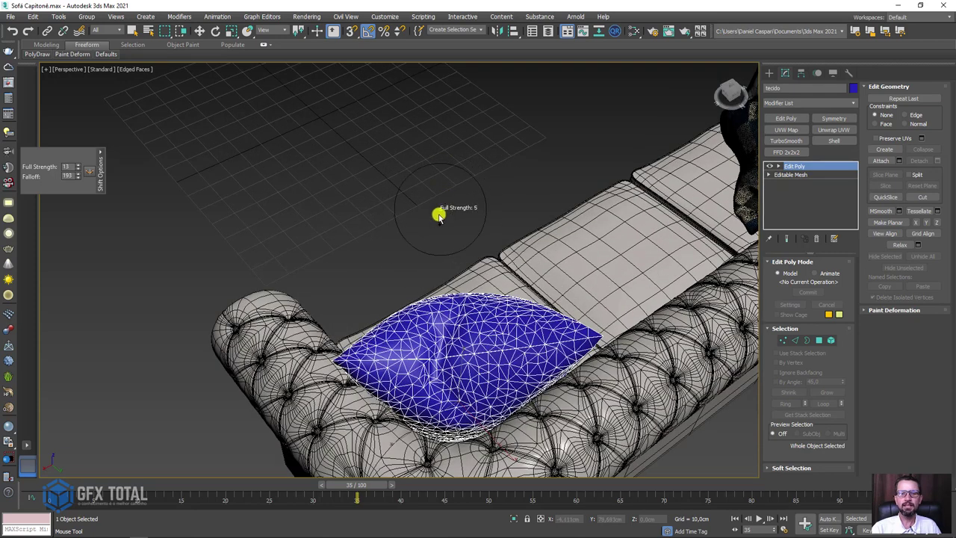
mouse_move(433, 231)
mouse_down()
mouse_move(397, 261)
mouse_move(506, 275)
mouse_move(426, 271)
mouse_move(397, 287)
mouse_up()
Pull the cushion's right corner down and outward, then leave the deform brush
mouse_move(397, 288)
alt+middle_down()
mouse_move(491, 298)
mouse_move(565, 254)
mouse_move(525, 267)
mouse_move(603, 265)
mouse_move(572, 277)
mouse_move(589, 260)
mouse_move(590, 320)
alt+middle_up()
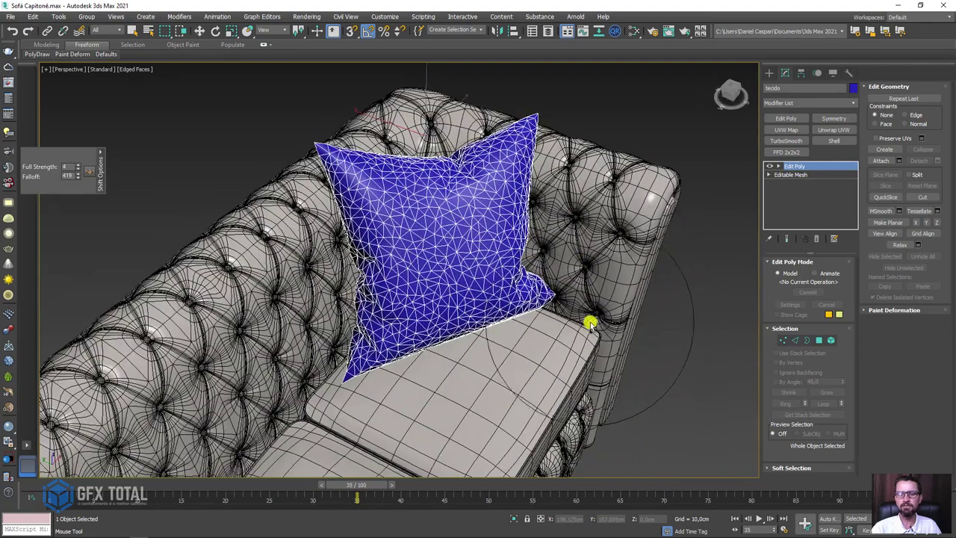
alt+middle_drag(644, 335, 605, 281)
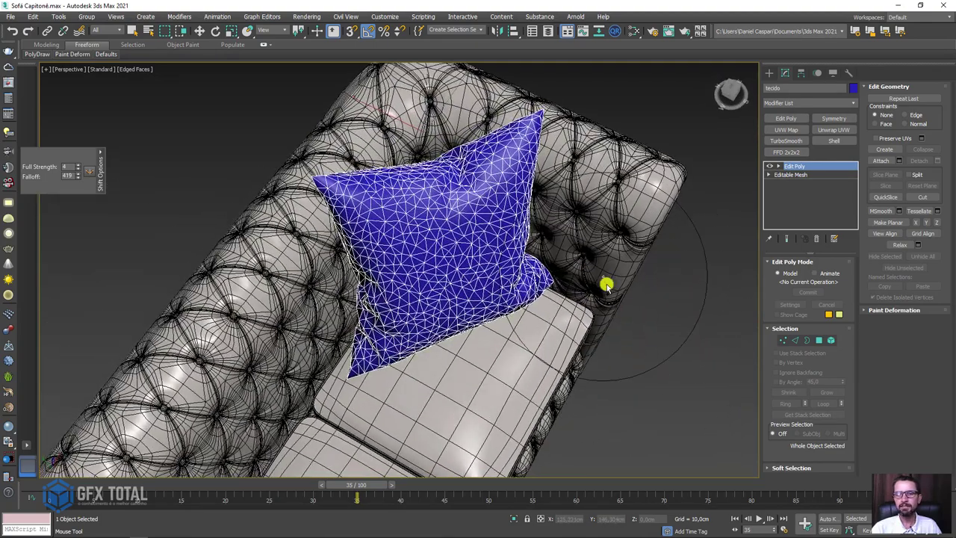
mouse_move(630, 321)
mouse_down()
mouse_move(593, 312)
mouse_move(605, 323)
mouse_up()
mouse_move(605, 323)
alt+middle_down()
mouse_move(572, 299)
mouse_move(607, 334)
alt+middle_up()
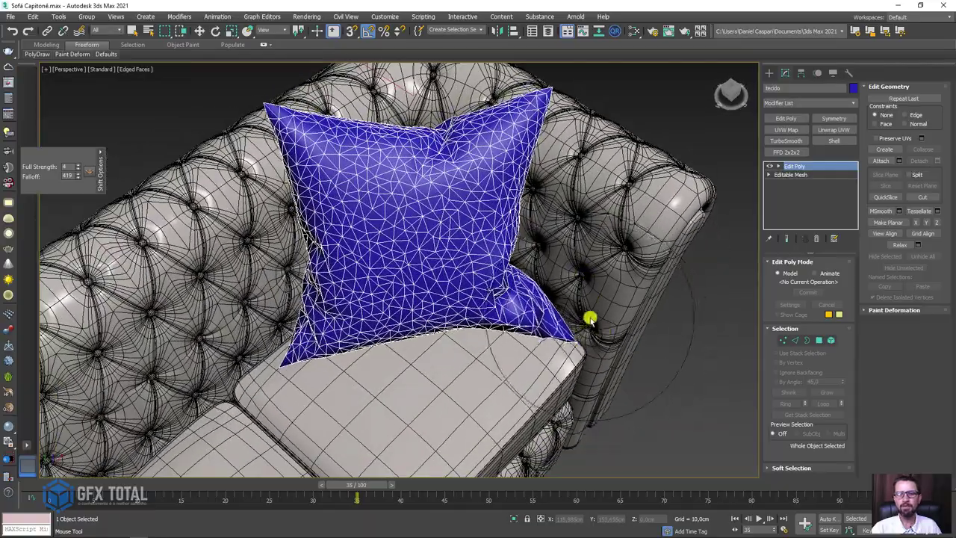
key(w)
mouse_move(548, 301)
alt+middle_down()
mouse_move(483, 294)
mouse_move(508, 277)
mouse_move(531, 283)
alt+middle_up()
scroll(471, 252, down, 5)
mouse_move(472, 252)
alt+middle_down()
mouse_move(536, 284)
mouse_move(468, 241)
mouse_move(779, 363)
mouse_move(560, 397)
alt+middle_up()
scroll(474, 258, up, 3)
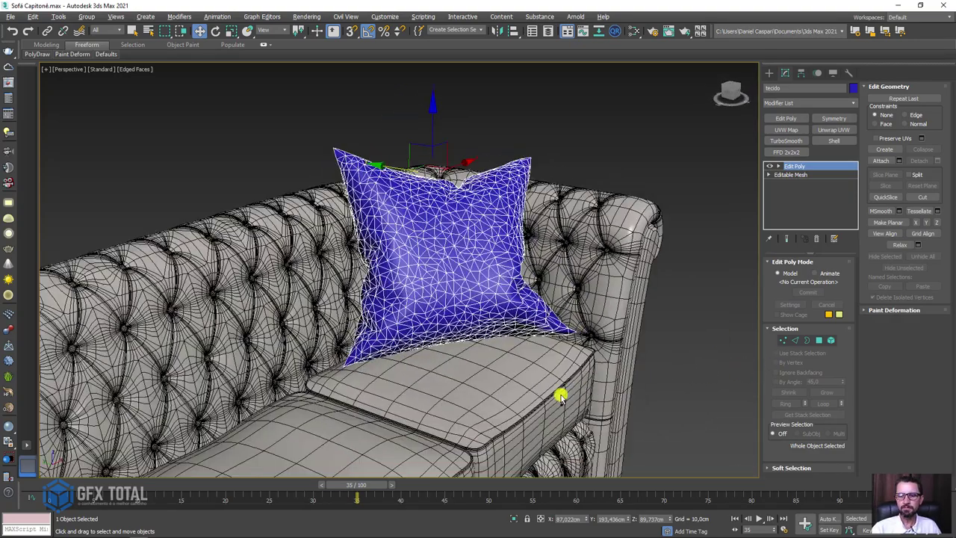
Isolate the cushion, enter Element mode, and trial-move the top panel before undoing it
click(513, 518)
mouse_move(490, 391)
alt+middle_down()
mouse_move(563, 373)
mouse_move(592, 352)
alt+middle_up()
click(830, 341)
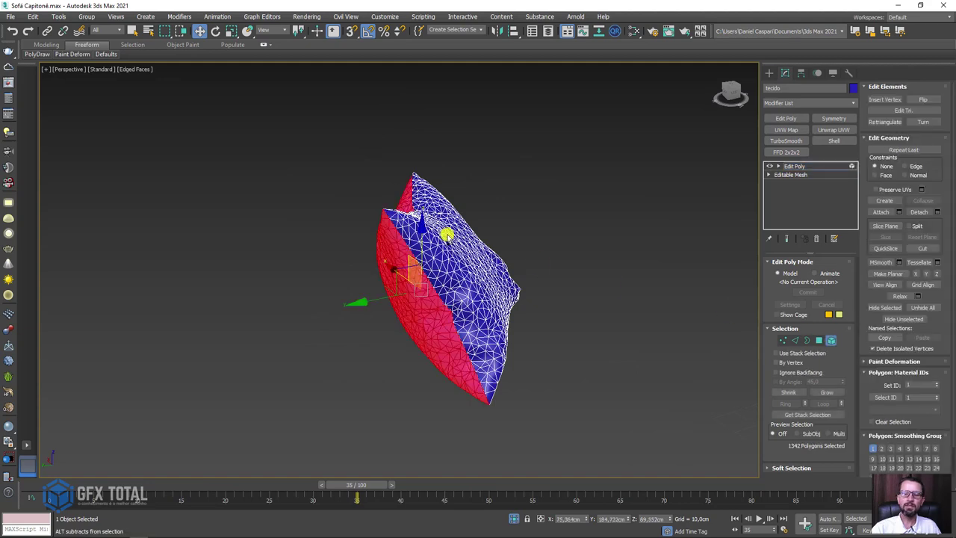
alt+middle_drag(489, 259, 478, 257)
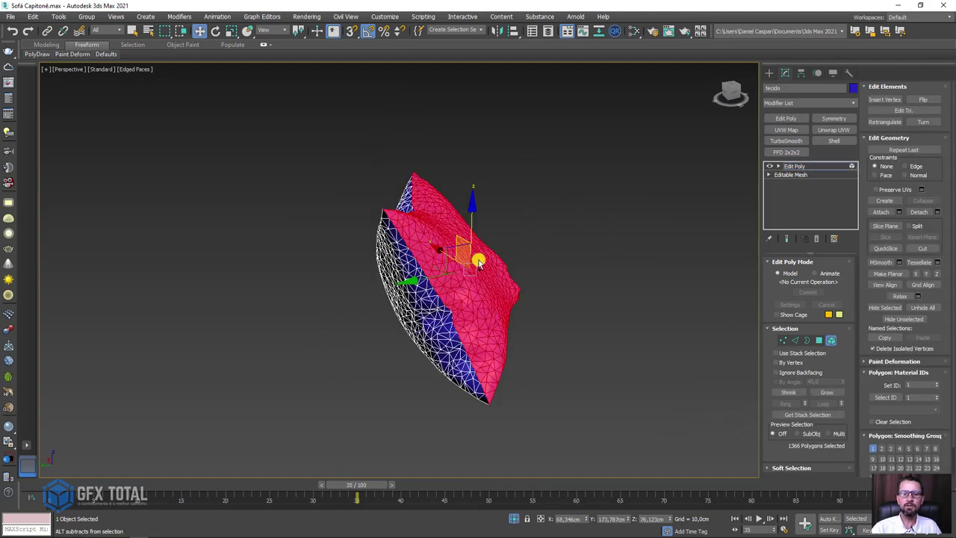
ctrl+click(446, 261)
drag(493, 274, 695, 267)
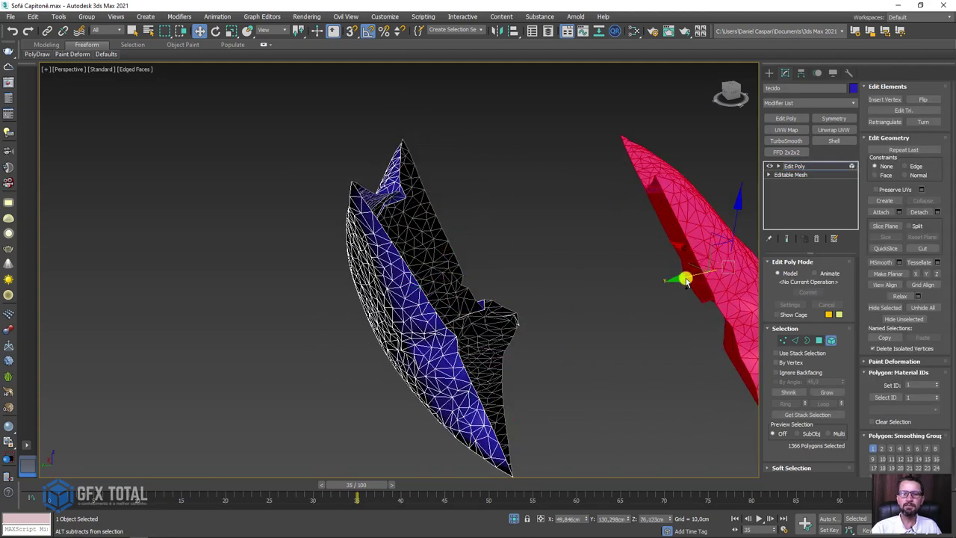
key(ctrl+z)
Trial-move the side panel, undo it, and reselect the top panel
click(401, 338)
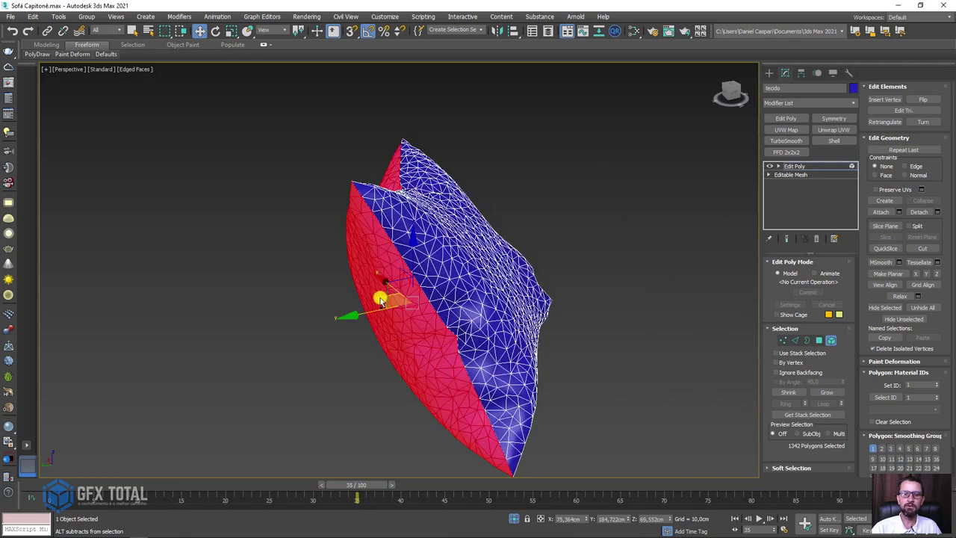
drag(380, 299, 74, 315)
key(ctrl+z)
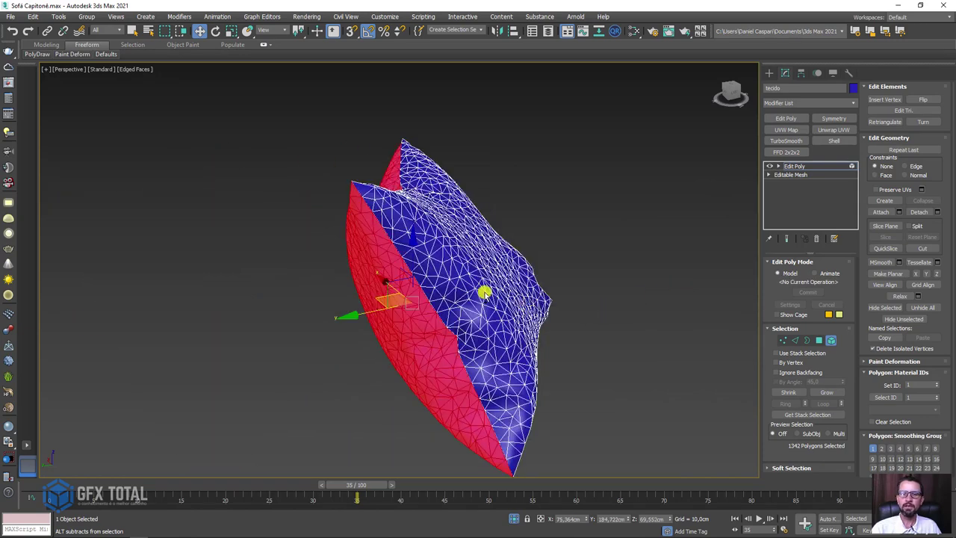
click(498, 277)
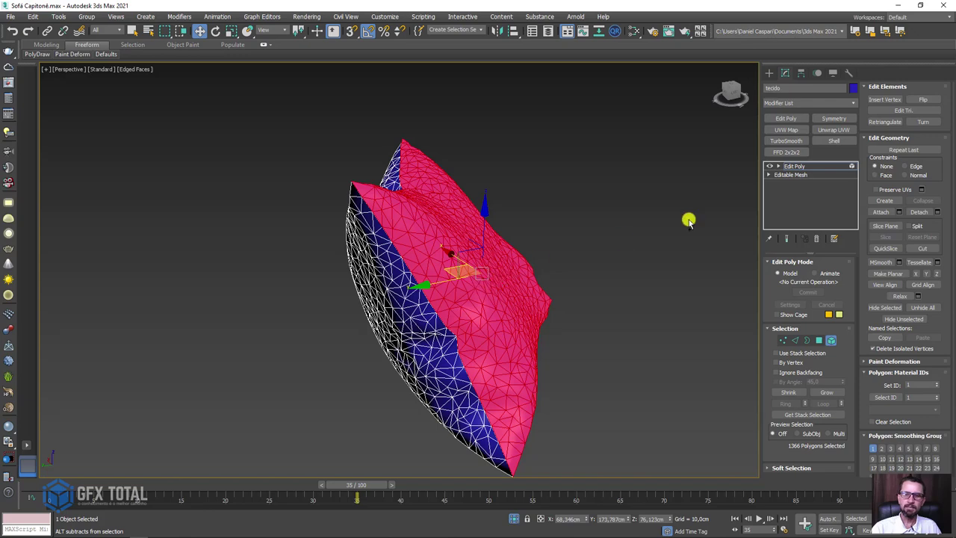
Pull the top element up and right away from the cushion, then exit sub-object mode
click(797, 167)
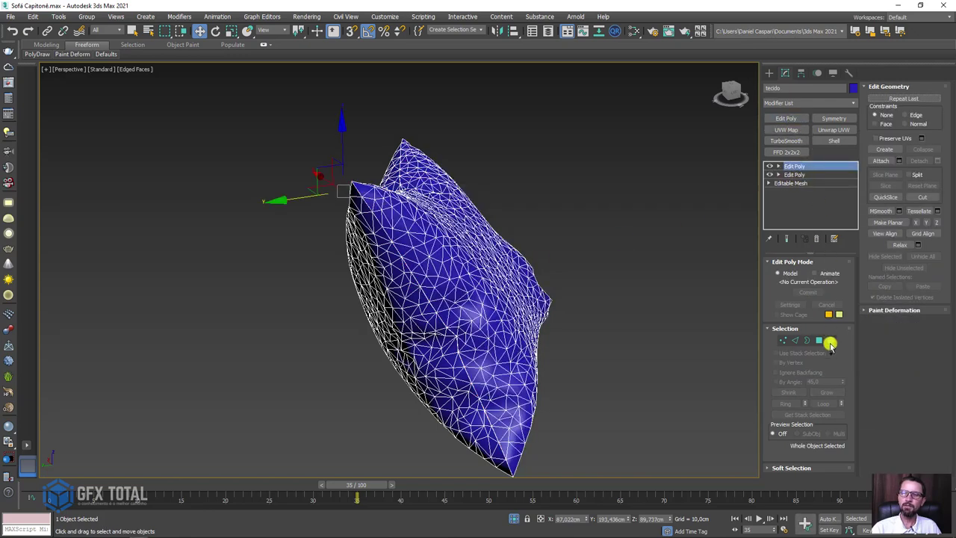
click(829, 341)
drag(473, 271, 711, 186)
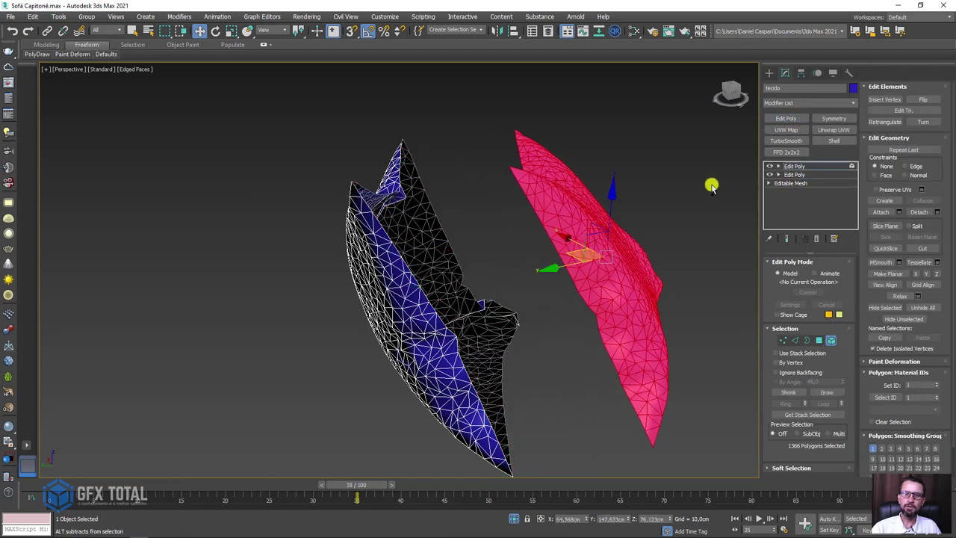
click(796, 166)
Add a Shell modifier to the cushion halves with Select Inner Faces enabled
click(856, 103)
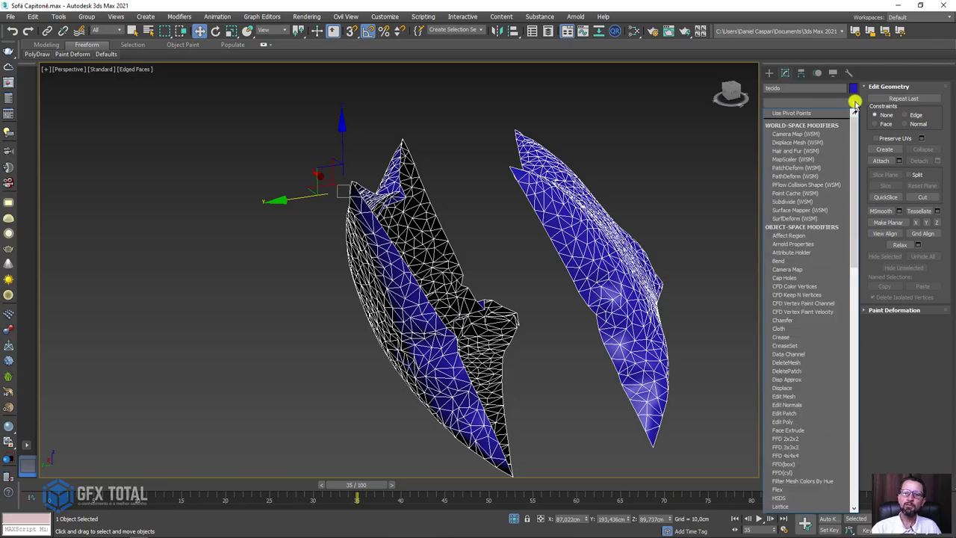
text(sh)
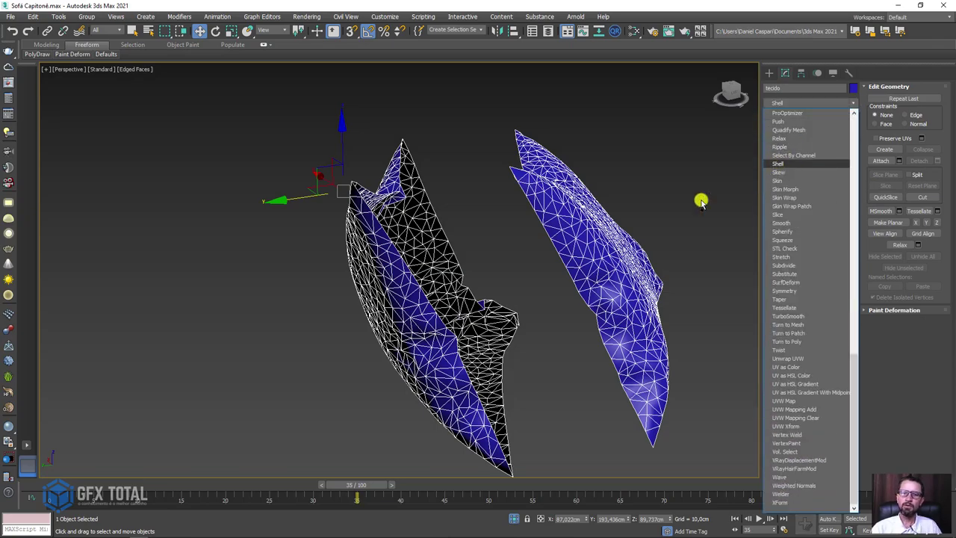
key(Return)
mouse_move(581, 267)
alt+middle_down()
mouse_move(540, 256)
mouse_move(555, 218)
mouse_move(611, 236)
mouse_move(527, 250)
alt+middle_up()
drag(770, 434, 771, 265)
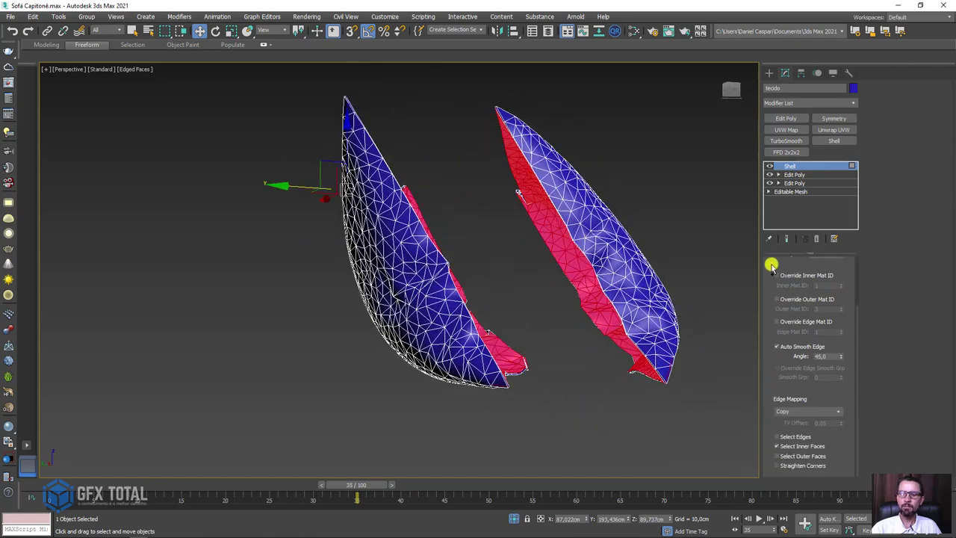
click(777, 446)
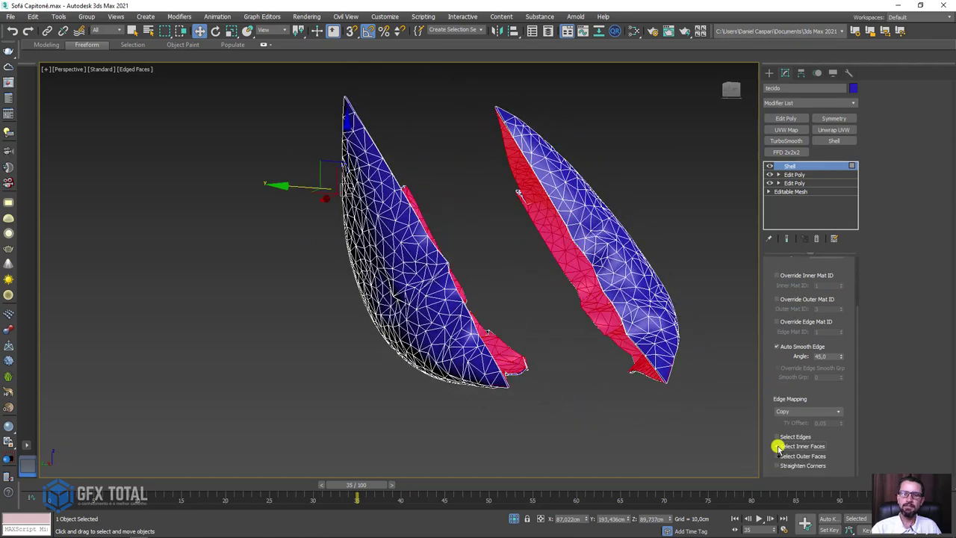
scroll(617, 348, up, 3)
scroll(627, 291, up, 5)
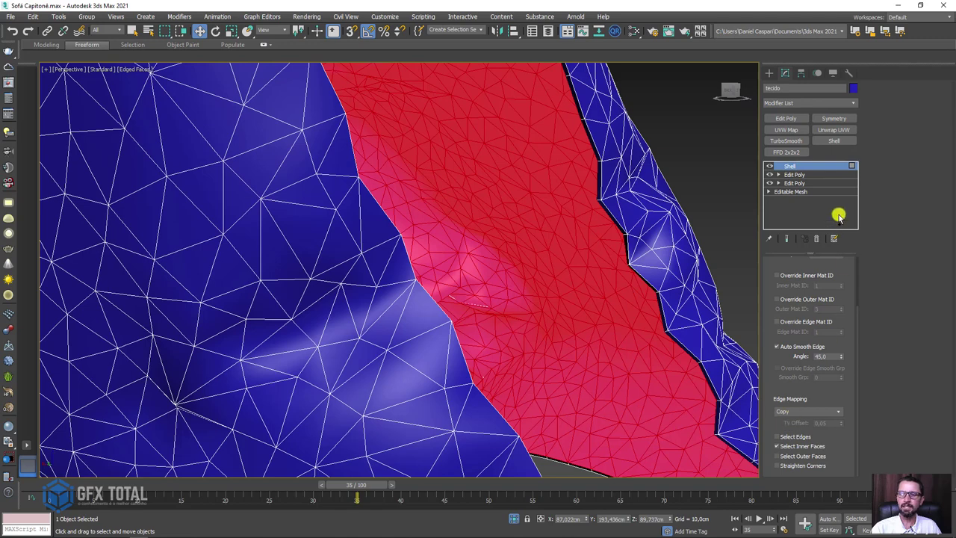
Add an Edit Poly layer above the Shell, then TurboSmooth on top
click(786, 118)
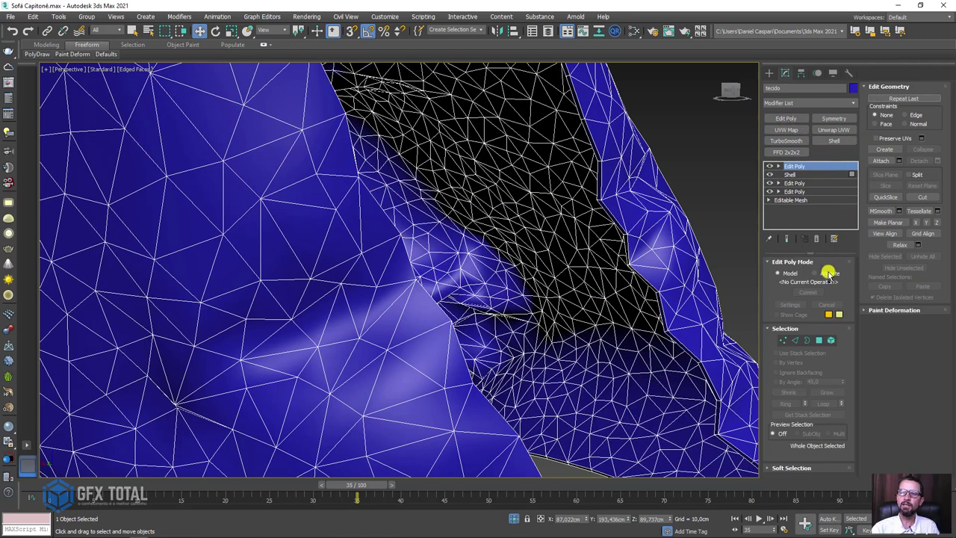
click(831, 341)
key(ctrl+d)
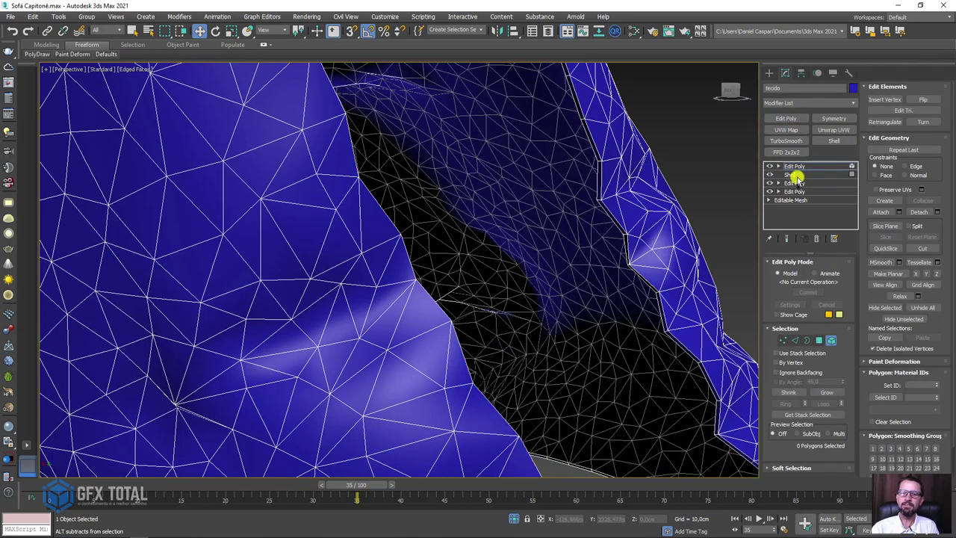
click(794, 166)
alt+middle_drag(666, 201, 672, 233)
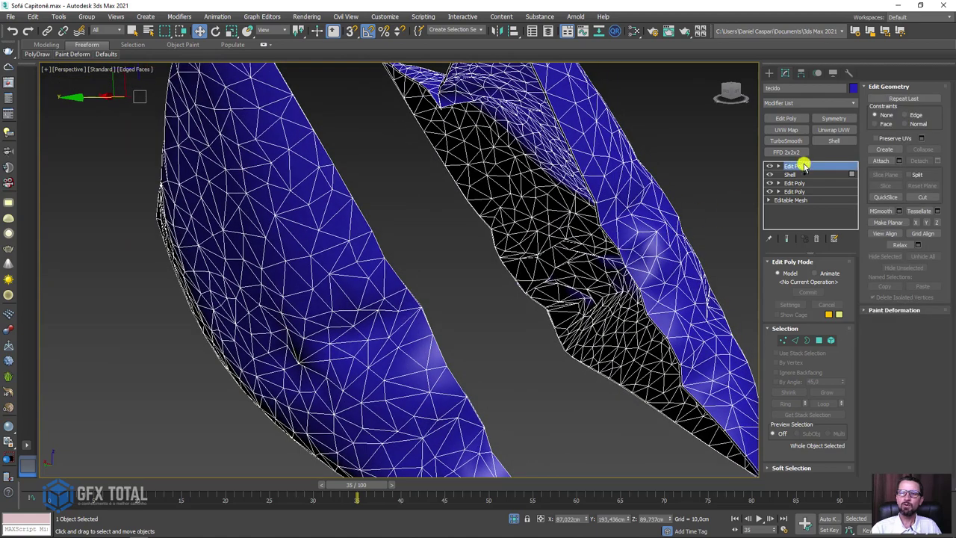
click(788, 142)
alt+middle_drag(657, 171, 570, 224)
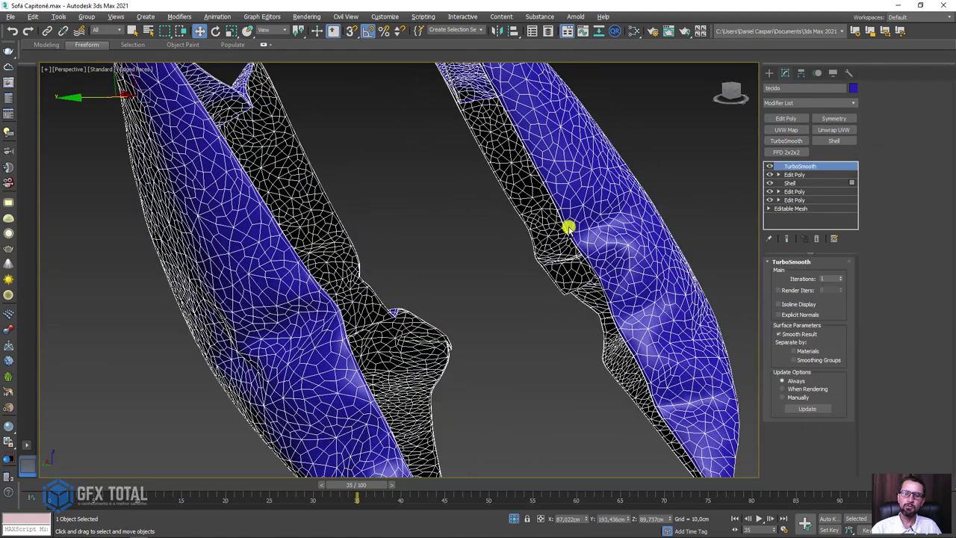
key(F4)
scroll(596, 262, down, 5)
alt+middle_drag(598, 269, 565, 310)
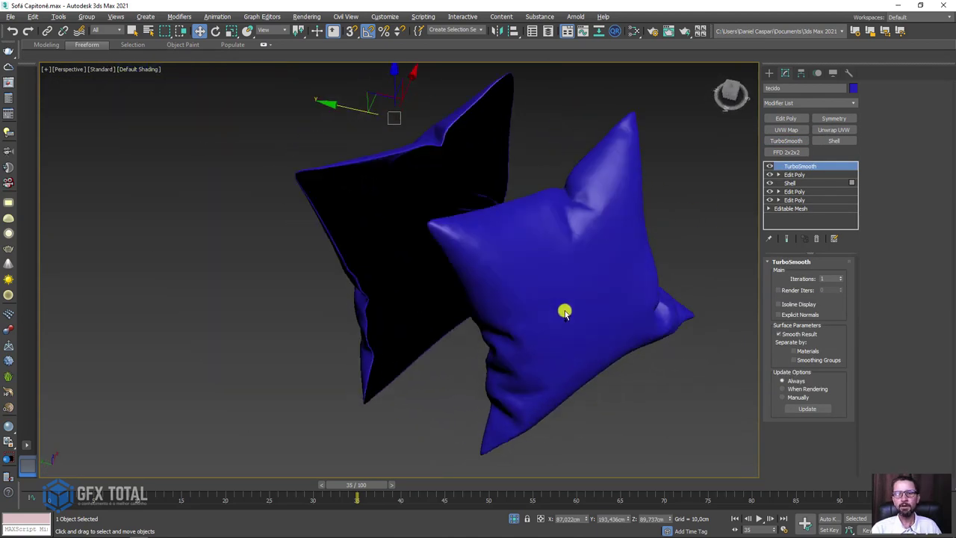
scroll(493, 228, up, 6)
alt+middle_drag(479, 242, 568, 299)
scroll(568, 295, up, 4)
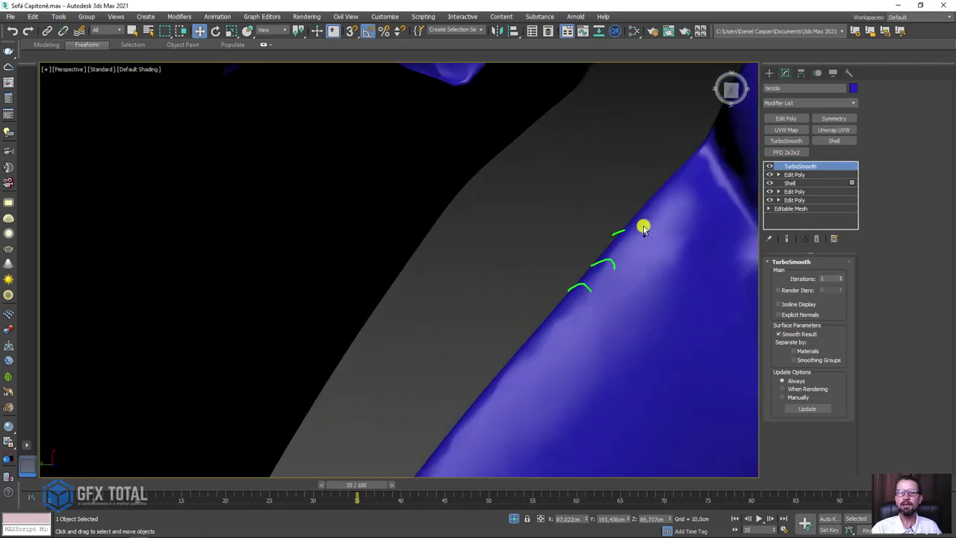
scroll(670, 250, down, 4)
scroll(754, 224, up, 2)
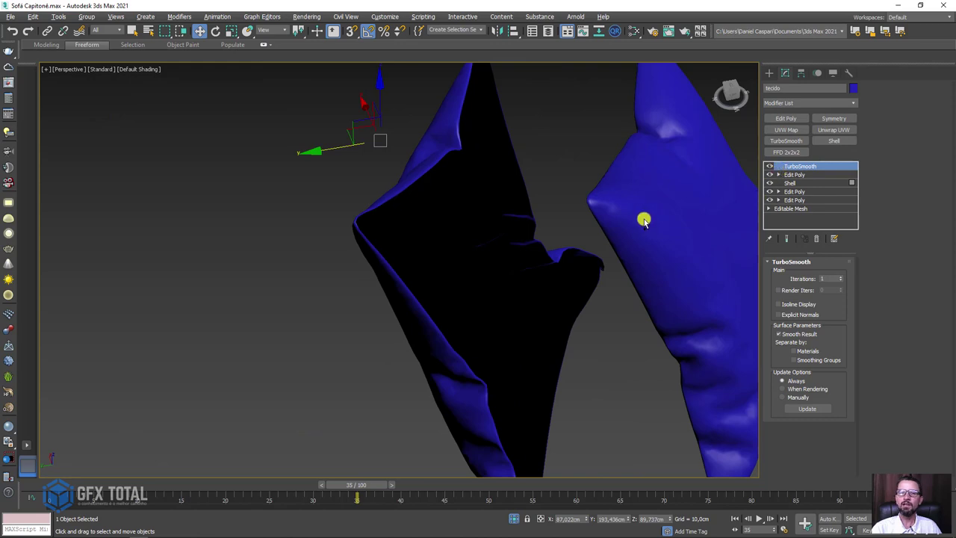
middle_drag(644, 220, 569, 224)
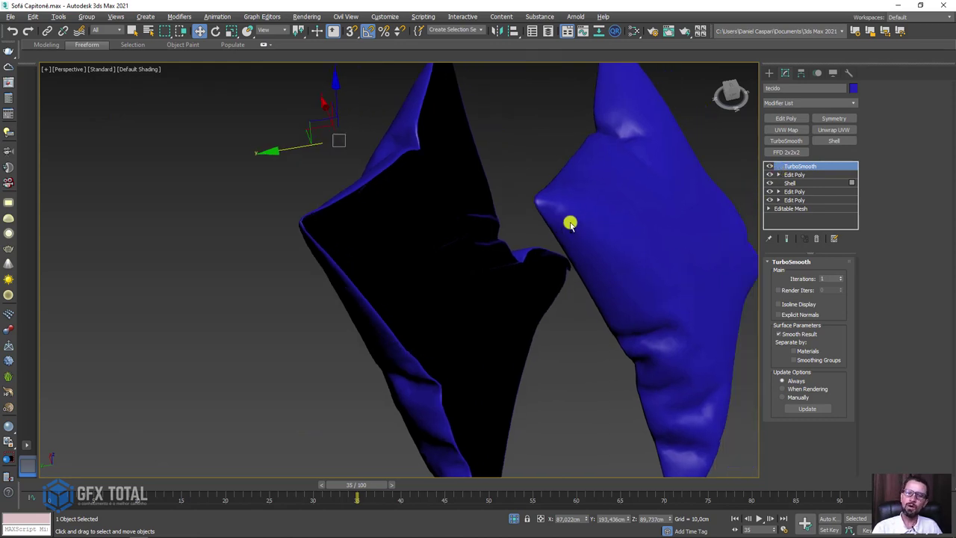
Delete the TurboSmooth and Shell modifiers so the cushion is whole again
click(813, 238)
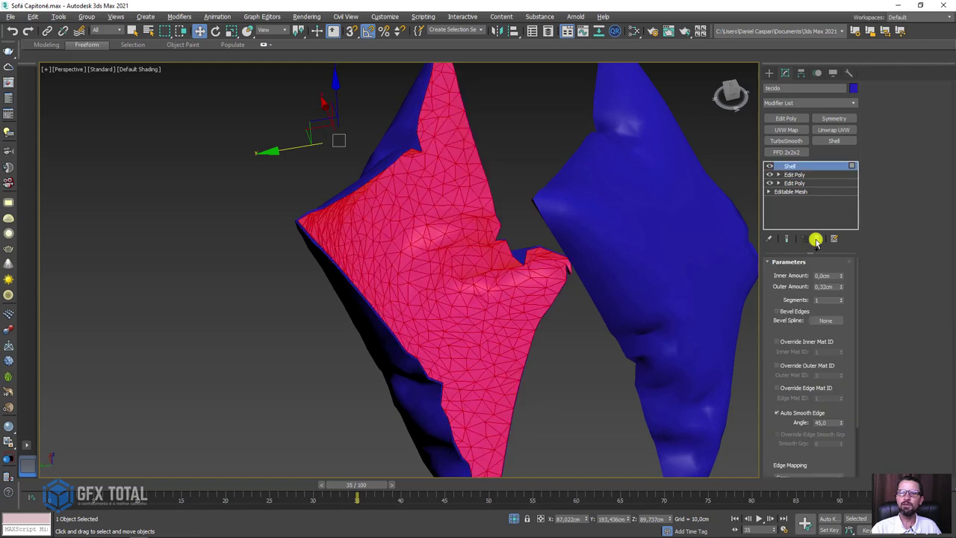
click(816, 239)
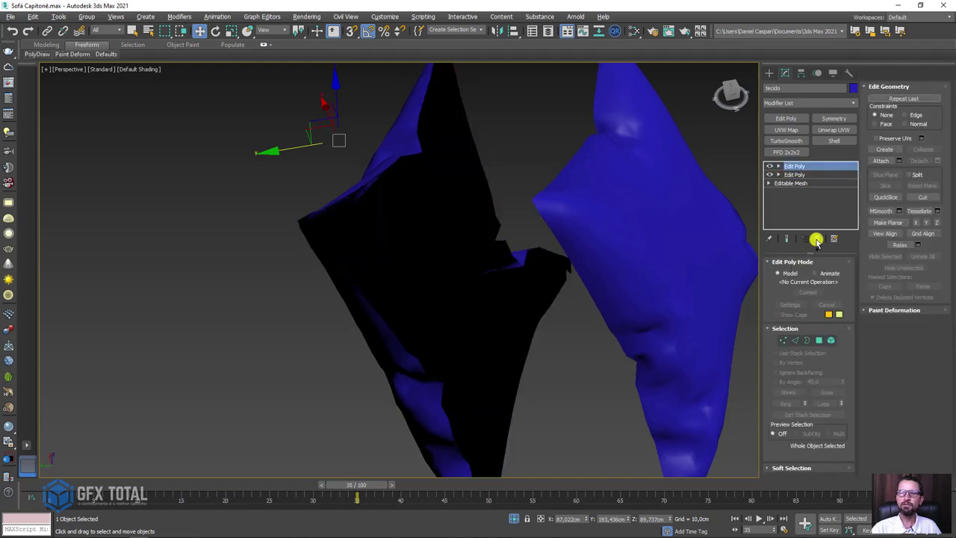
scroll(732, 248, down, 3)
alt+middle_drag(542, 276, 657, 248)
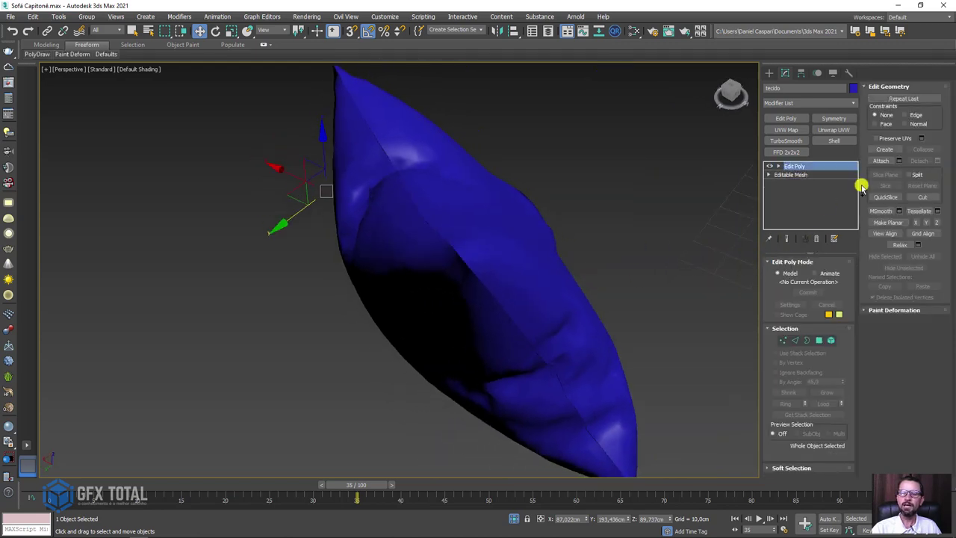
Add a new Shell modifier and switch the viewport to wireframe
click(821, 104)
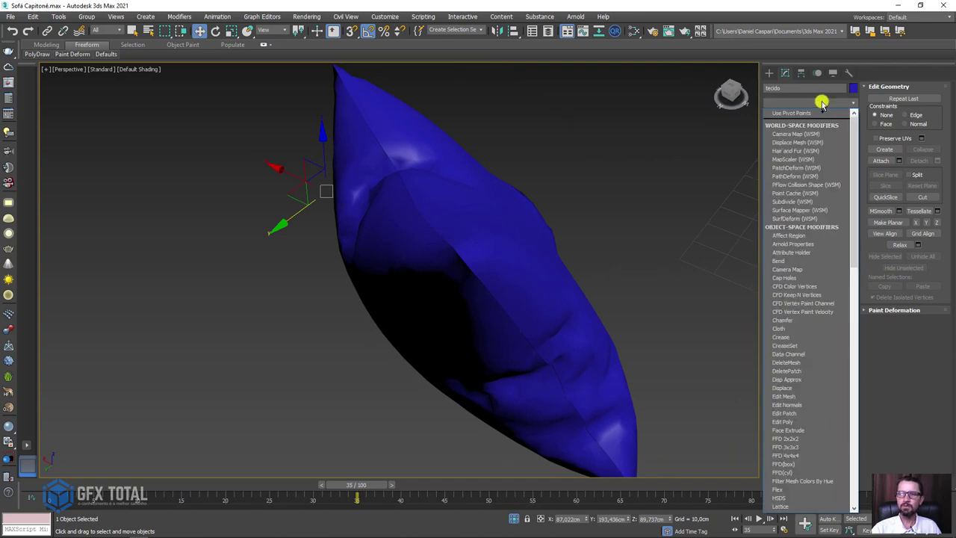
text(sh)
key(Return)
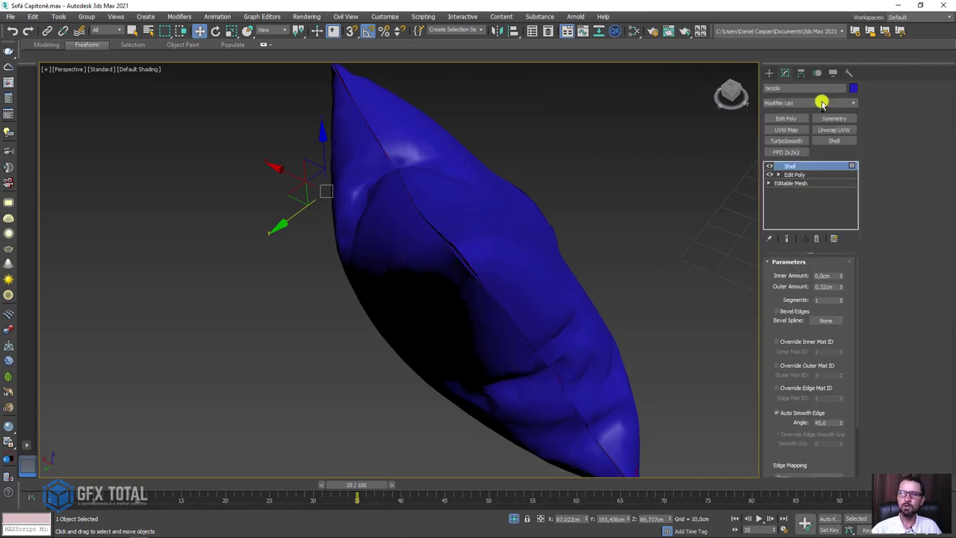
key(F3)
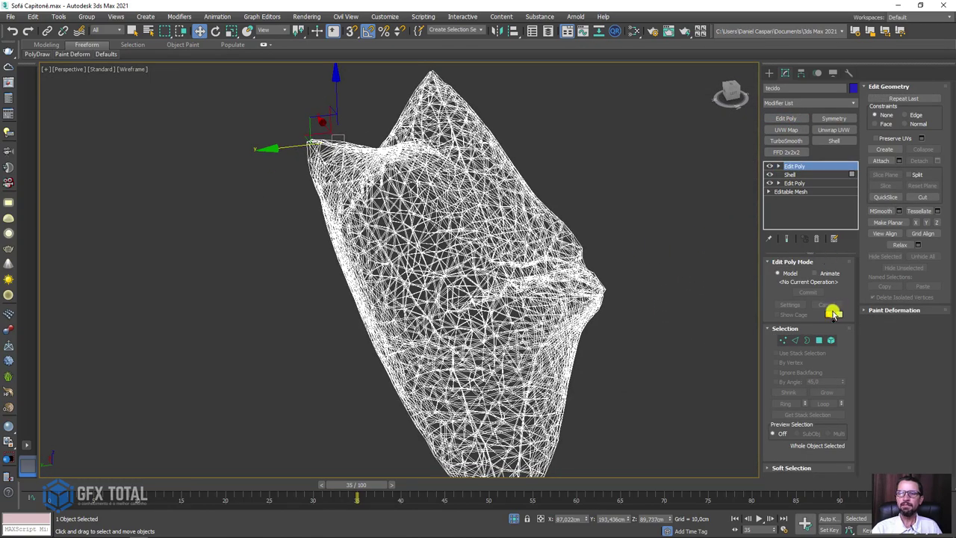
Enter Polygon mode on the mesh, select all polygons, then clear the selection
click(816, 340)
key(ctrl+a)
key(ctrl+d)
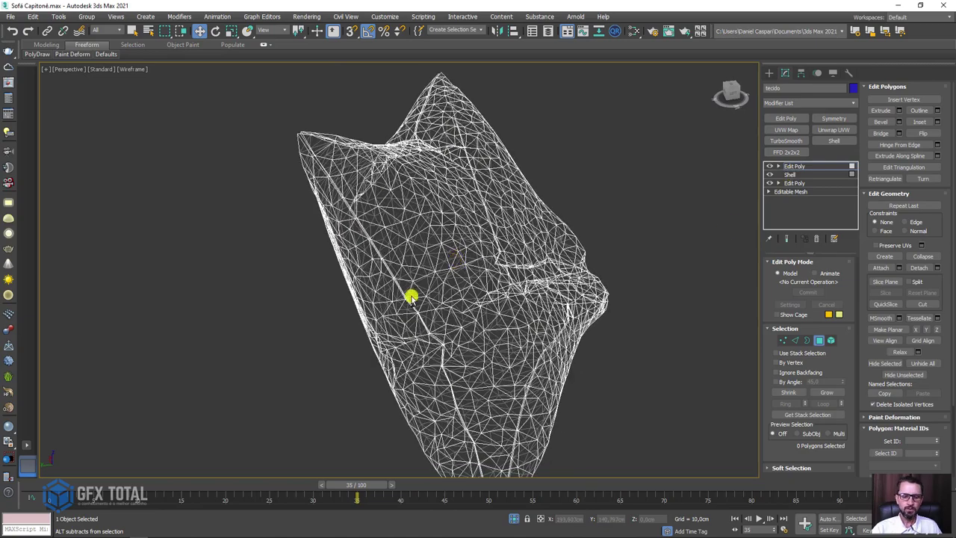
scroll(398, 286, up, 3)
scroll(398, 286, up, 2)
scroll(391, 269, up, 2)
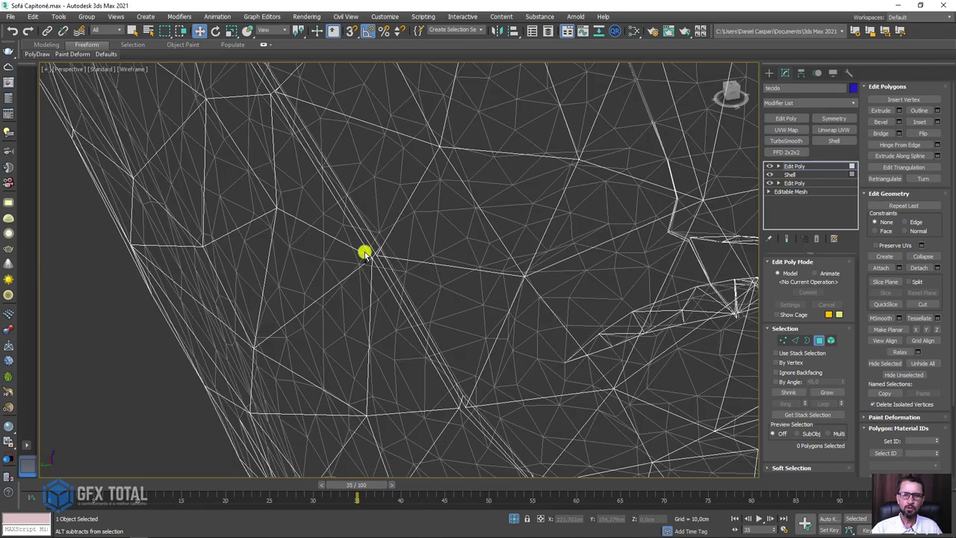
scroll(365, 252, up, 2)
scroll(393, 251, up, 1)
scroll(418, 269, down, 2)
scroll(523, 277, down, 2)
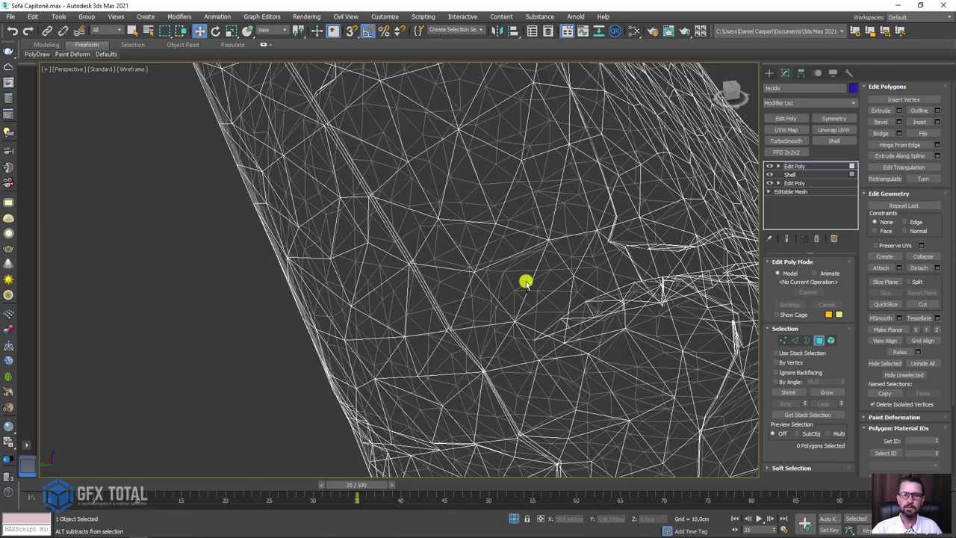
scroll(525, 279, down, 3)
In Border mode with shaded edges, select both open borders along the seam (160 edges)
click(803, 341)
key(F3)
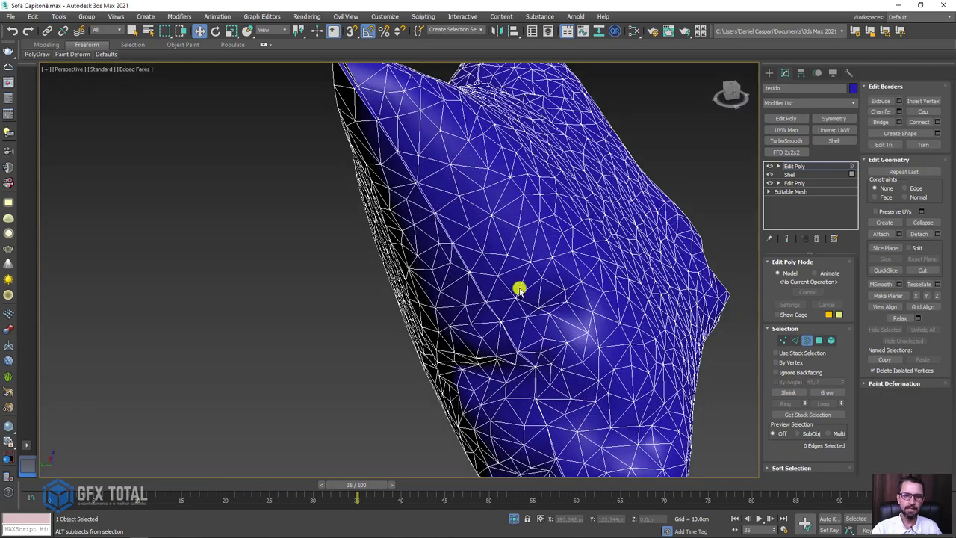
key(F4)
key(F4)
mouse_move(471, 256)
alt+middle_down()
mouse_move(533, 344)
mouse_move(527, 269)
alt+middle_up()
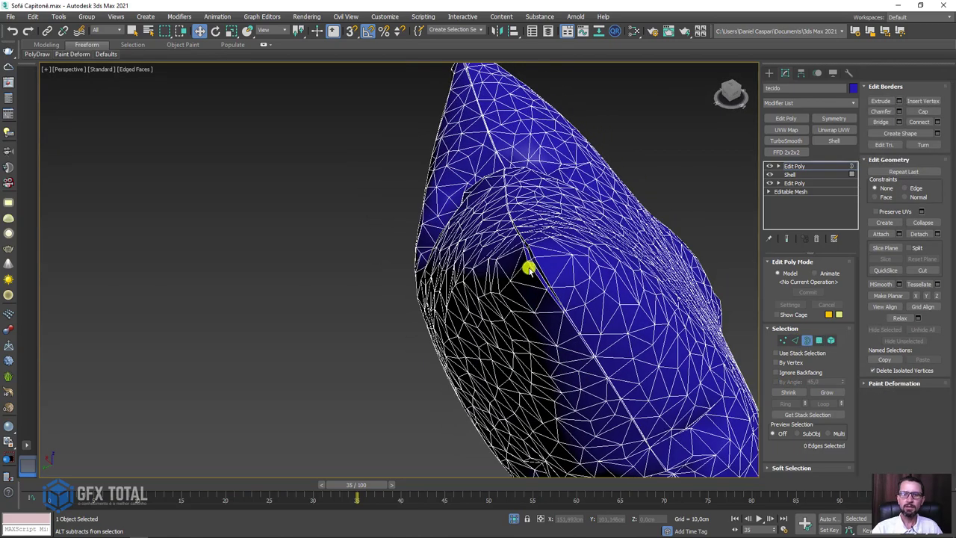
scroll(531, 256, up, 2)
scroll(548, 262, up, 2)
scroll(549, 260, up, 2)
scroll(558, 256, up, 2)
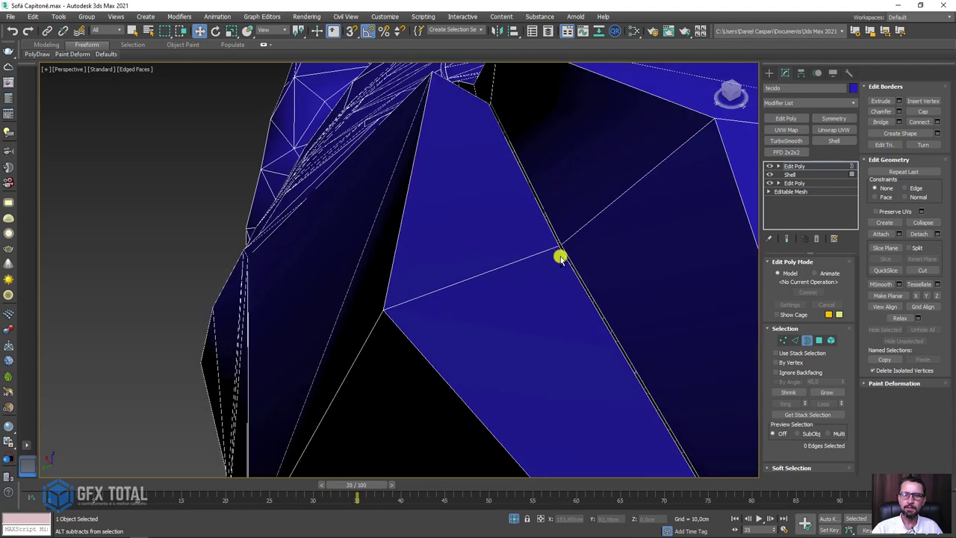
scroll(559, 250, up, 2)
scroll(562, 257, up, 2)
click(565, 263)
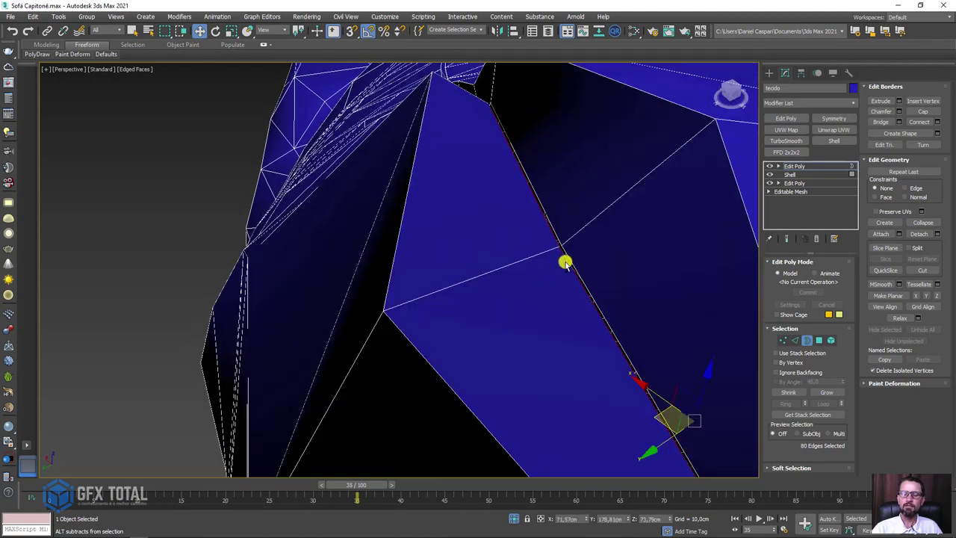
ctrl+click(568, 258)
scroll(566, 257, down, 4)
scroll(566, 256, up, 1)
scroll(565, 253, up, 1)
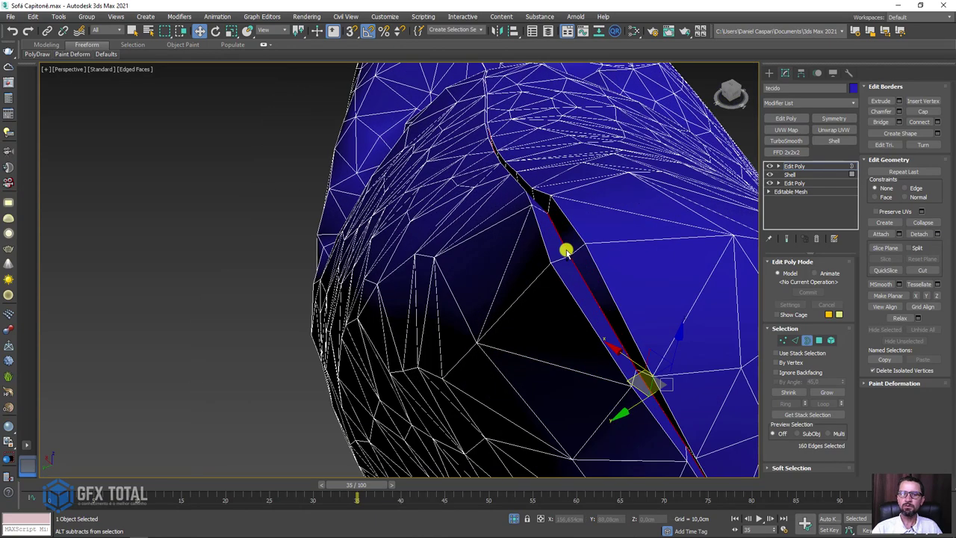
scroll(590, 261, up, 1)
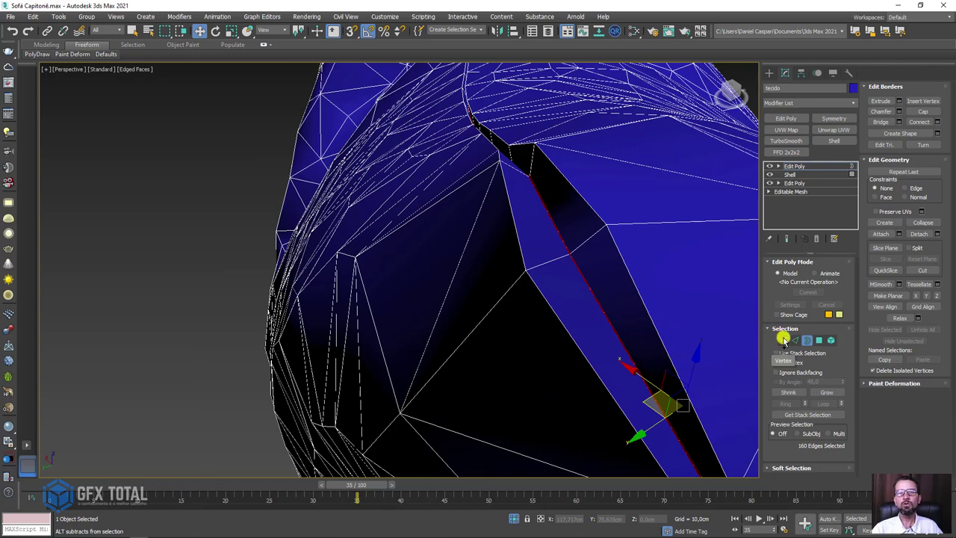
Switch to Vertex mode and view the cushion mesh face-on in wireframe
ctrl+click(783, 339)
scroll(575, 257, up, 1)
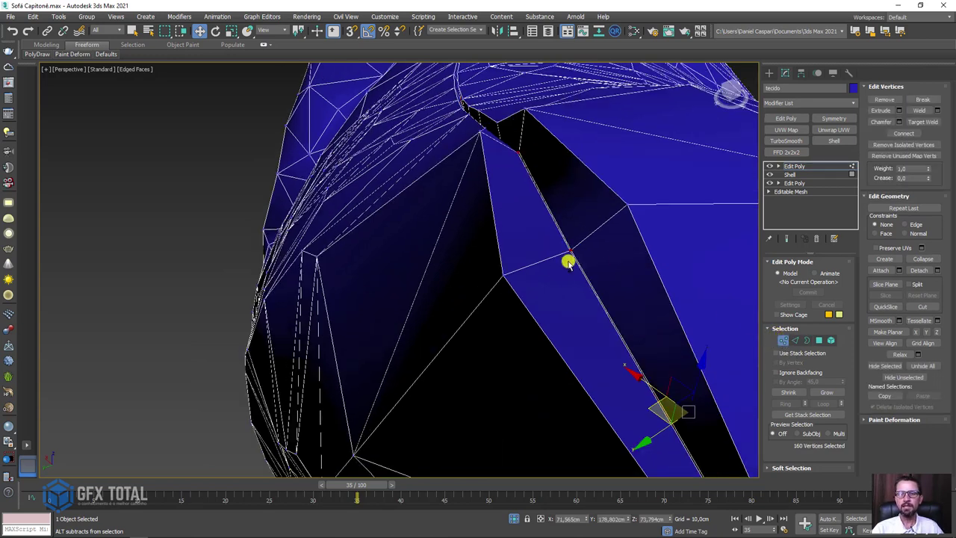
scroll(570, 254, up, 1)
scroll(549, 251, down, 2)
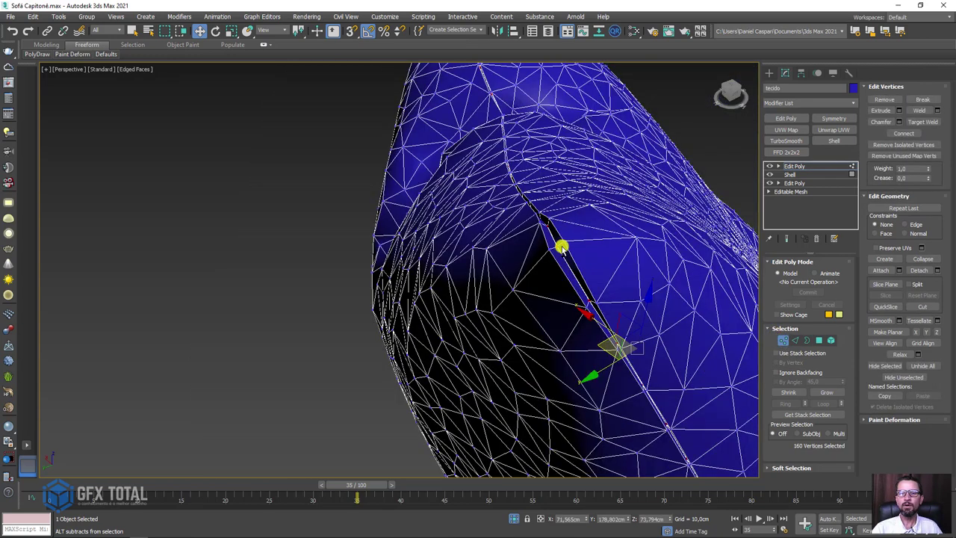
scroll(562, 248, down, 2)
scroll(529, 203, down, 3)
mouse_move(565, 234)
alt+middle_down()
mouse_move(474, 216)
mouse_move(665, 277)
mouse_move(649, 239)
alt+middle_up()
key(F3)
scroll(647, 250, up, 3)
scroll(549, 266, up, 1)
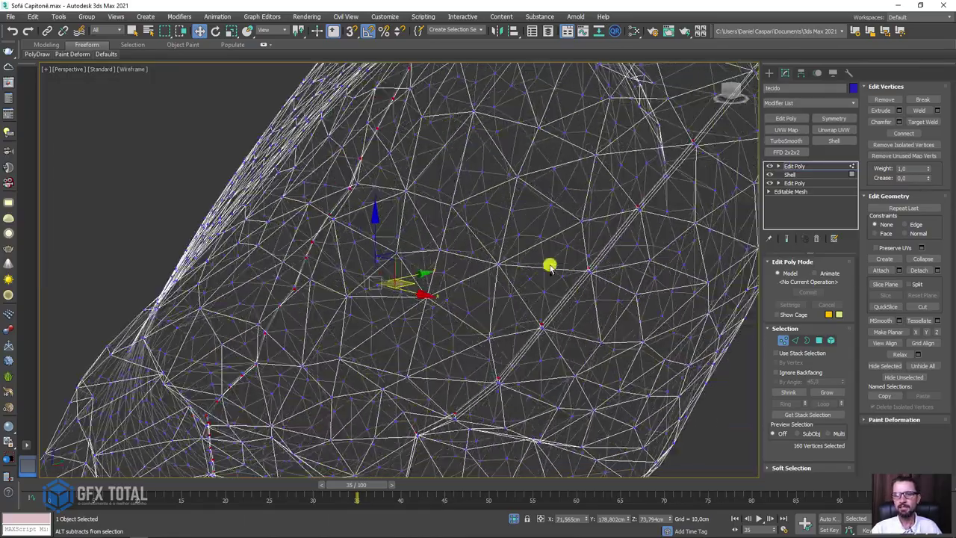
scroll(549, 267, up, 2)
scroll(578, 265, up, 2)
scroll(578, 264, up, 1)
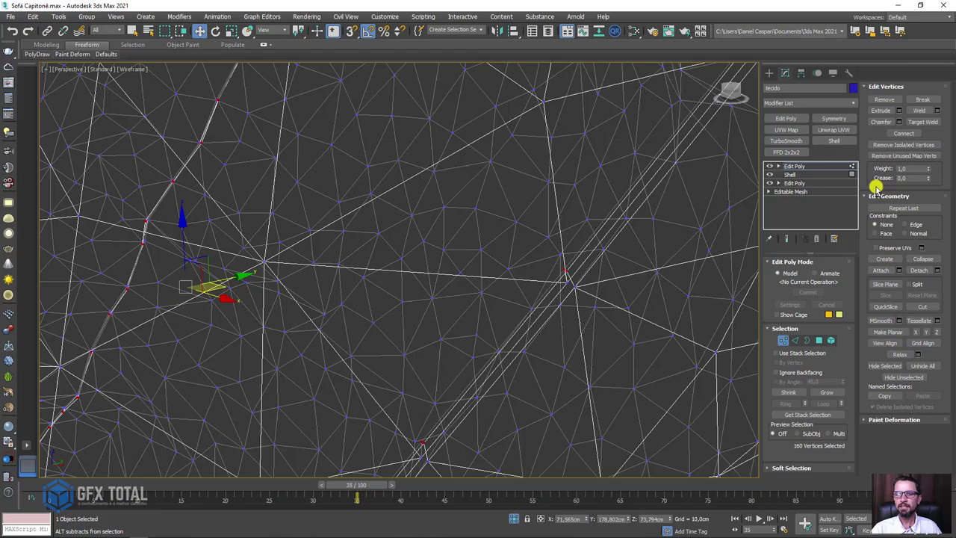
Weld the selected vertices at a 0.1 cm threshold, then return to Border mode
click(937, 111)
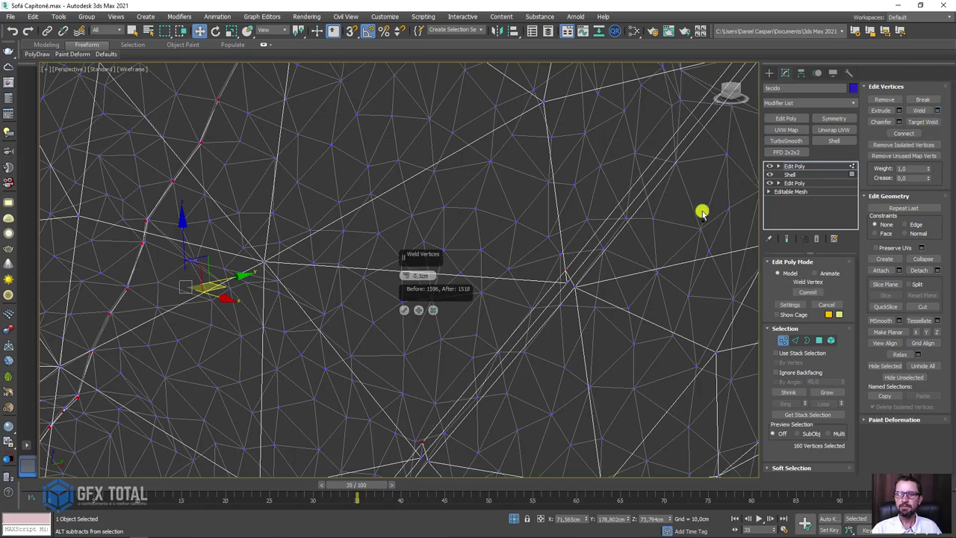
click(403, 312)
scroll(418, 306, down, 3)
scroll(438, 304, down, 3)
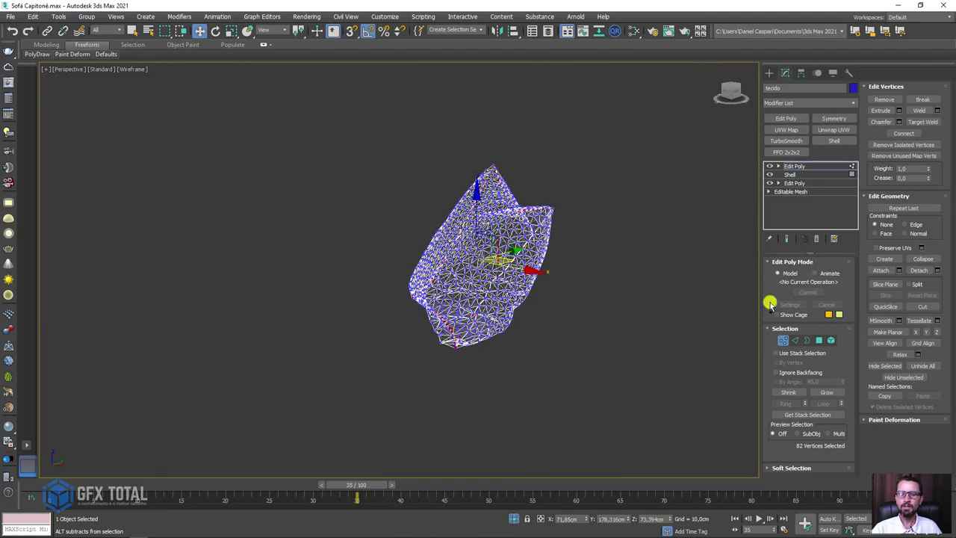
click(807, 341)
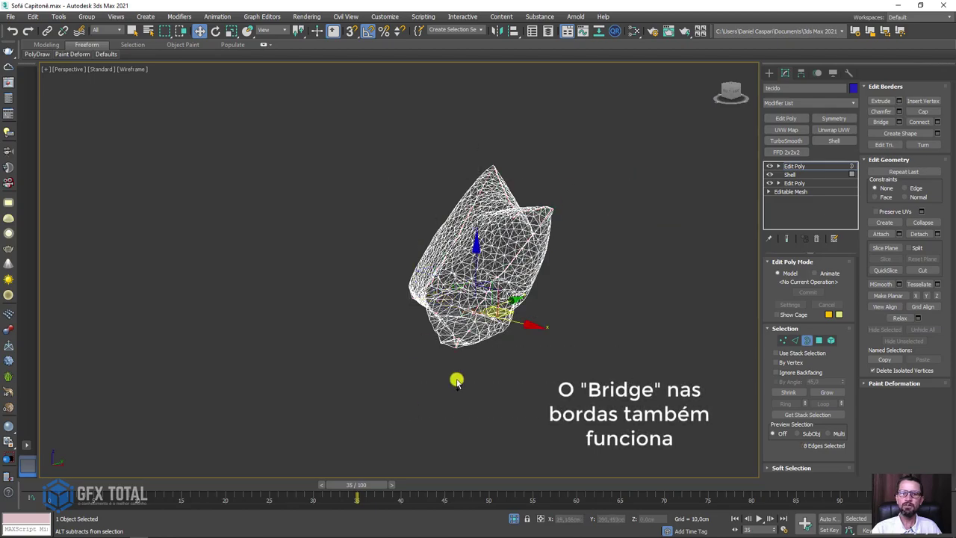
scroll(457, 381, up, 5)
mouse_move(465, 336)
alt+middle_down()
mouse_move(500, 356)
mouse_move(459, 220)
mouse_move(442, 227)
mouse_move(542, 245)
mouse_move(655, 313)
mouse_move(572, 309)
mouse_move(651, 348)
mouse_move(680, 335)
mouse_move(652, 308)
mouse_move(709, 259)
mouse_move(719, 286)
mouse_move(625, 305)
mouse_move(514, 348)
mouse_move(627, 314)
mouse_move(630, 350)
mouse_move(606, 339)
mouse_move(517, 403)
mouse_move(533, 386)
mouse_move(515, 369)
mouse_move(527, 387)
mouse_move(515, 398)
mouse_move(493, 406)
mouse_move(508, 396)
mouse_move(501, 379)
mouse_move(483, 380)
alt+middle_up()
scroll(461, 222, up, 3)
key(F3)
key(F3)
key(1)
click(634, 340)
key(F3)
key(F3)
key(F3)
Pick a single vertex at the edge of the cushion's remaining gap
click(494, 379)
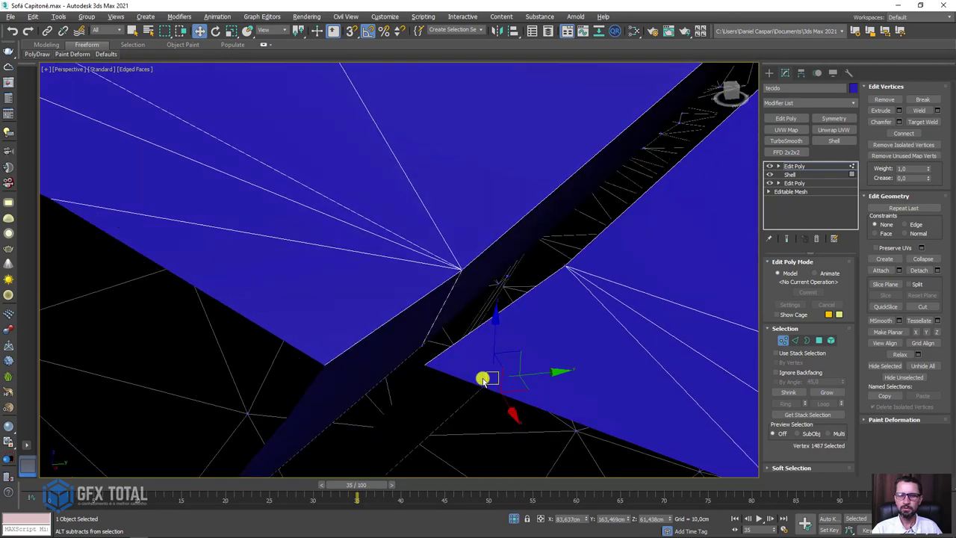
alt+middle_drag(469, 345, 474, 348)
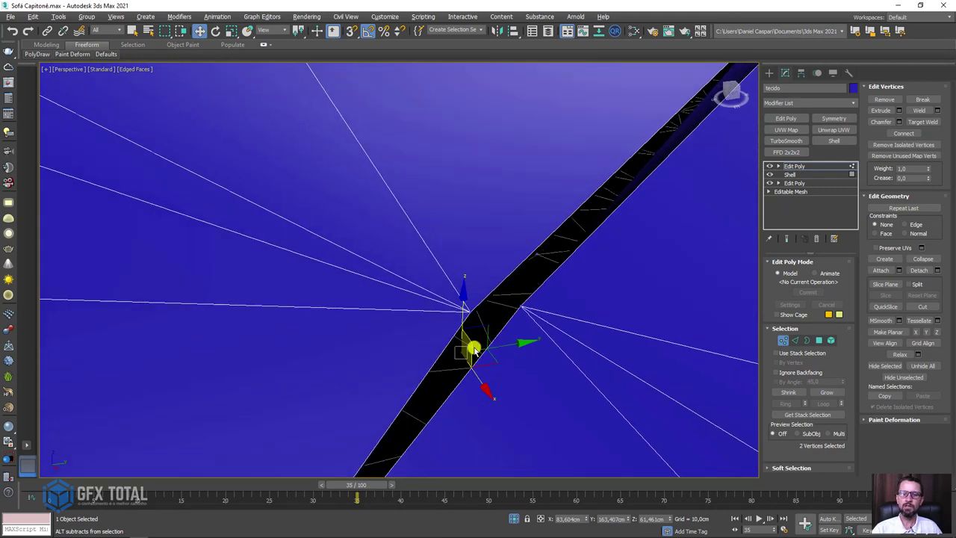
click(924, 259)
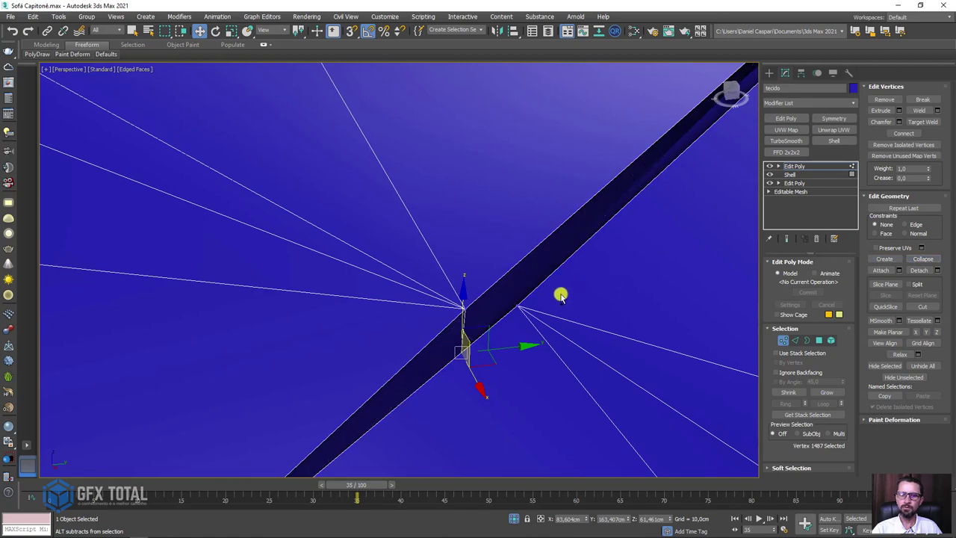
alt+middle_drag(560, 292, 779, 334)
Select the open border and zoom in to inspect the cushion's remaining opening
click(806, 341)
scroll(683, 434, down, 5)
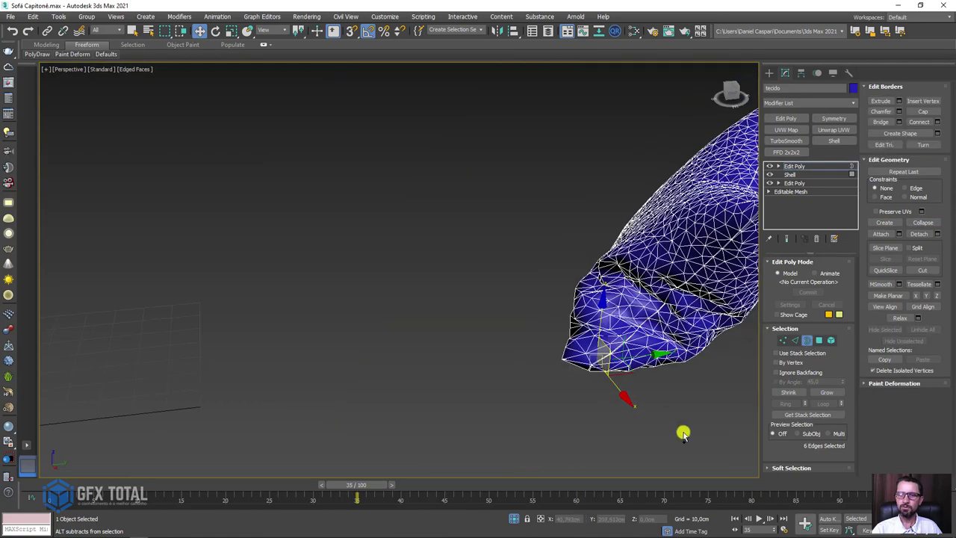
scroll(678, 342, up, 3)
scroll(720, 386, down, 4)
alt+middle_drag(719, 387, 698, 439)
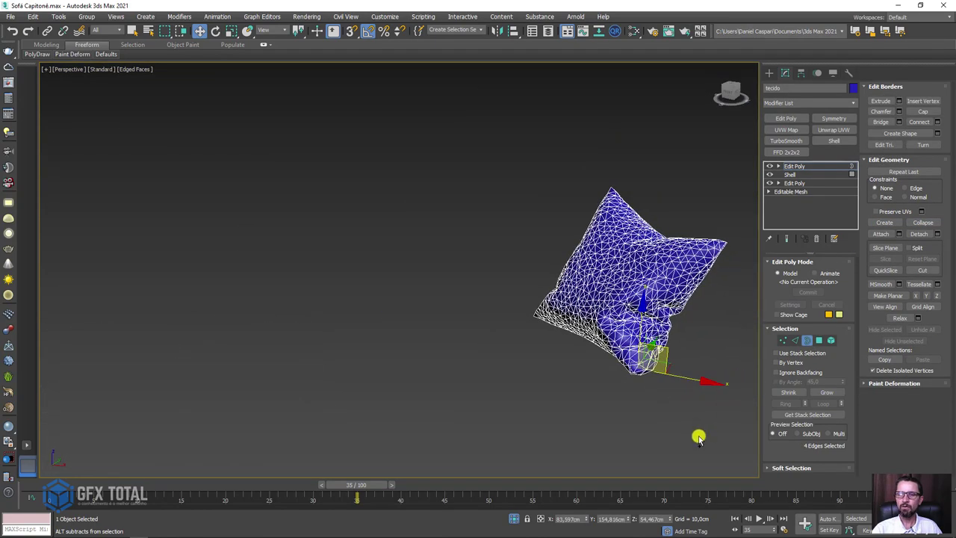
key(z)
mouse_move(580, 335)
alt+middle_down()
mouse_move(602, 294)
mouse_move(565, 256)
mouse_move(521, 267)
alt+middle_up()
scroll(444, 282, up, 5)
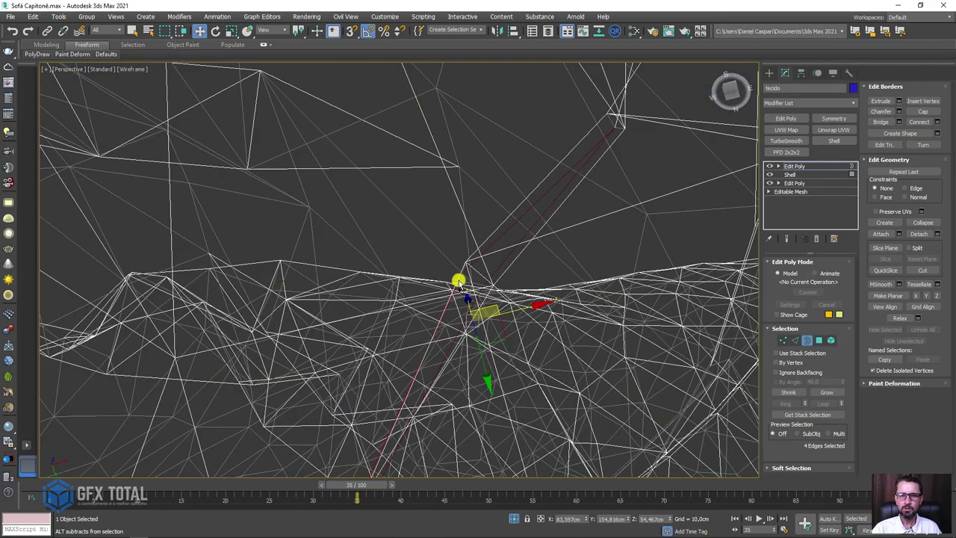
key(F3)
In Vertex mode, pull a vertex next to the opening toward the gap's other side
click(780, 341)
key(F3)
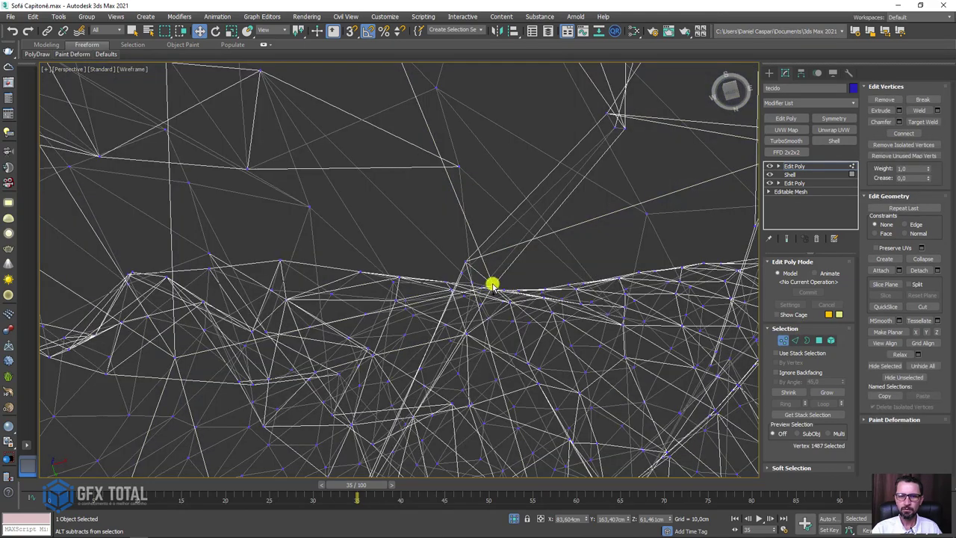
click(492, 284)
alt+middle_drag(492, 285, 520, 307)
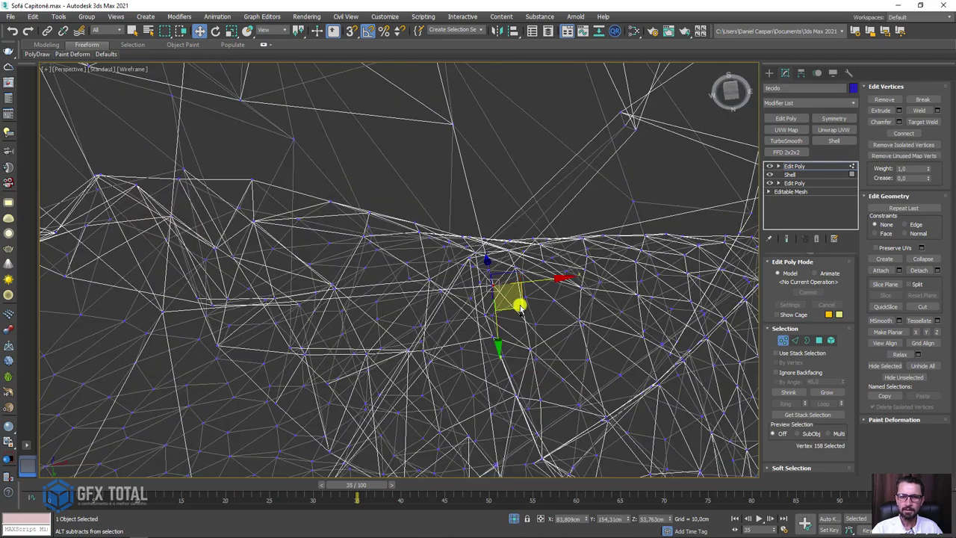
mouse_move(520, 307)
mouse_down()
mouse_move(484, 259)
mouse_move(515, 304)
mouse_up()
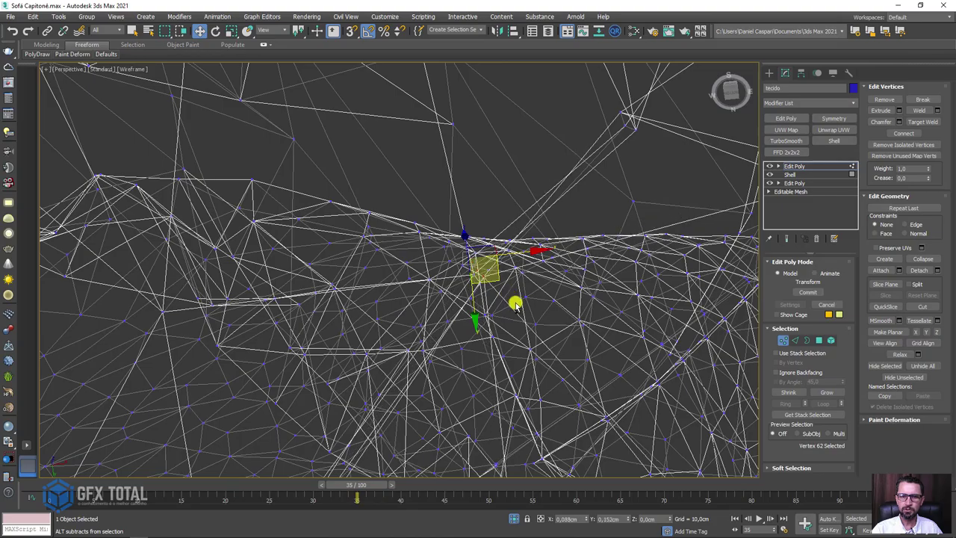
key(F3)
scroll(513, 301, up, 5)
mouse_move(504, 305)
alt+middle_down()
mouse_move(585, 256)
mouse_move(589, 270)
mouse_move(610, 226)
mouse_move(664, 264)
mouse_move(620, 269)
mouse_move(617, 247)
mouse_move(728, 338)
alt+middle_up()
key(F3)
Recheck the open borders, then select the two vertices facing each other across the gap
click(808, 340)
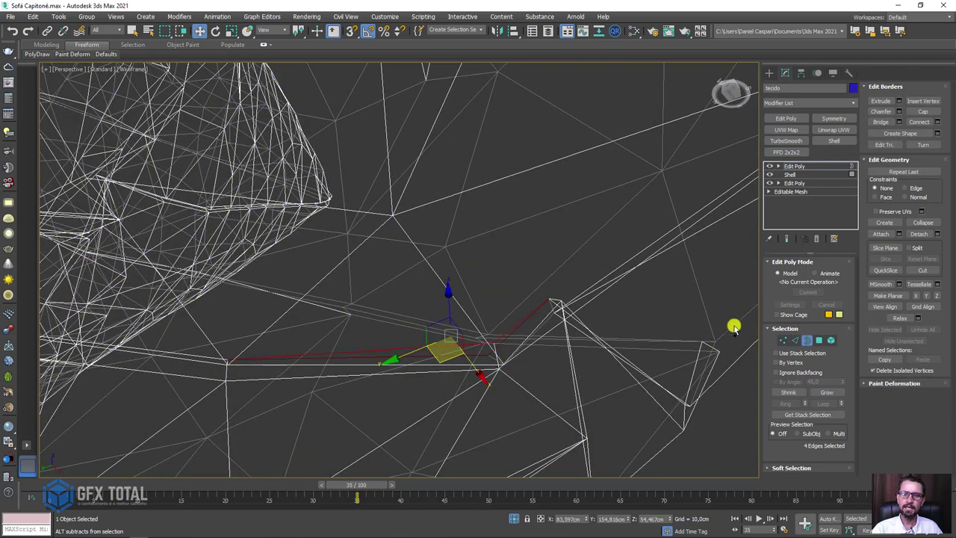
click(782, 339)
ctrl+click(492, 344)
mouse_move(492, 344)
alt+middle_down()
mouse_move(486, 359)
mouse_move(535, 363)
mouse_move(548, 346)
mouse_move(629, 339)
alt+middle_up()
Collapse the two vertices into one, confirm no open border remains, and select the top Edit Poly
click(923, 260)
click(806, 340)
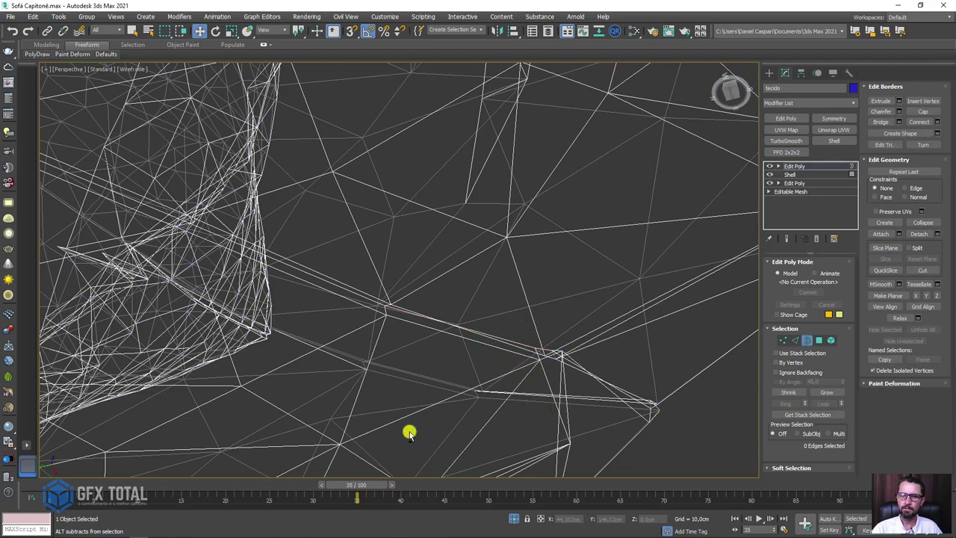
scroll(566, 299, down, 3)
scroll(565, 299, down, 3)
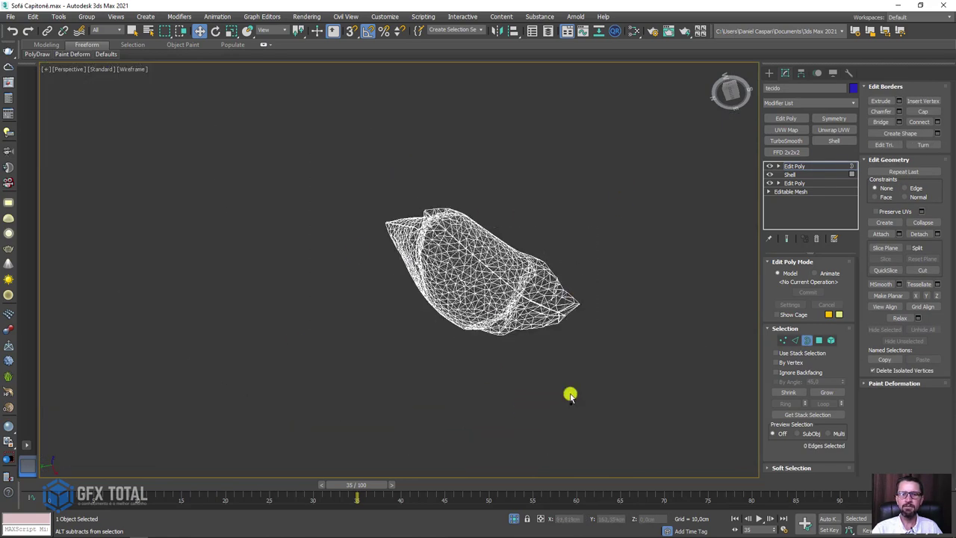
mouse_move(570, 395)
alt+middle_down()
mouse_move(473, 204)
mouse_move(438, 299)
mouse_move(470, 297)
alt+middle_up()
key(F3)
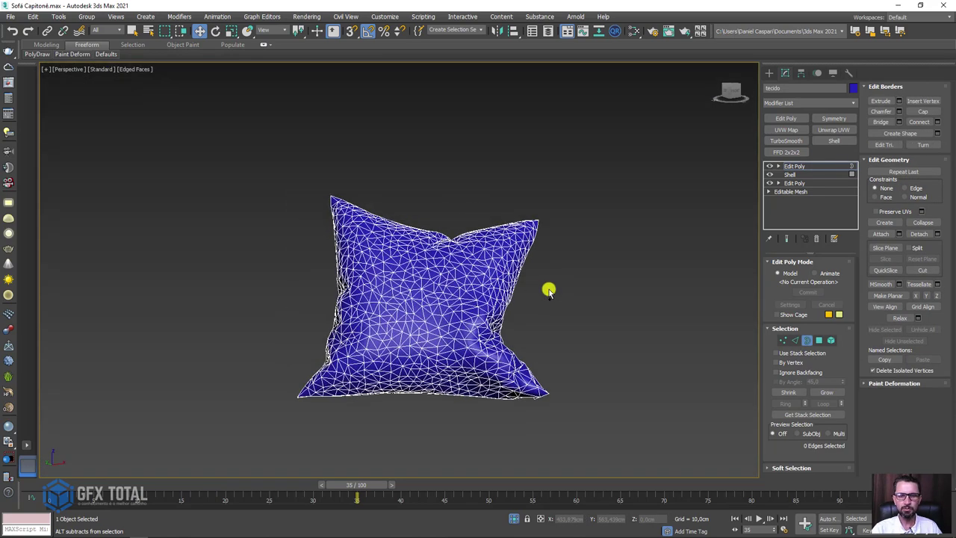
alt+middle_drag(549, 292, 730, 222)
click(790, 167)
mouse_move(567, 273)
alt+middle_down()
mouse_move(598, 292)
mouse_move(868, 136)
alt+middle_up()
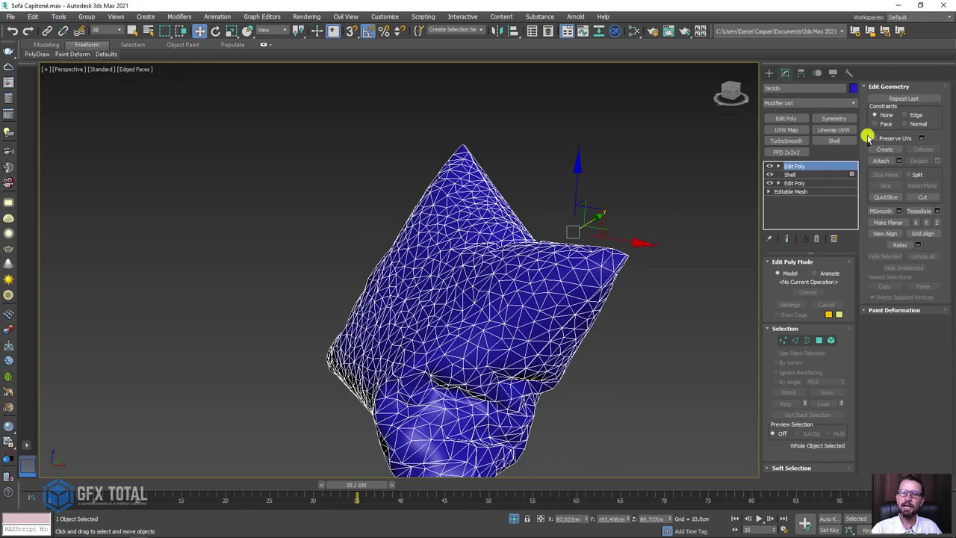
Add TurboSmooth at 1 iteration, hide the edge lines, and return the time slider to frame 0
click(791, 141)
mouse_move(528, 316)
alt+middle_down()
mouse_move(434, 312)
mouse_move(493, 260)
mouse_move(538, 291)
mouse_move(474, 314)
mouse_move(565, 309)
mouse_move(545, 281)
mouse_move(526, 279)
alt+middle_up()
key(F4)
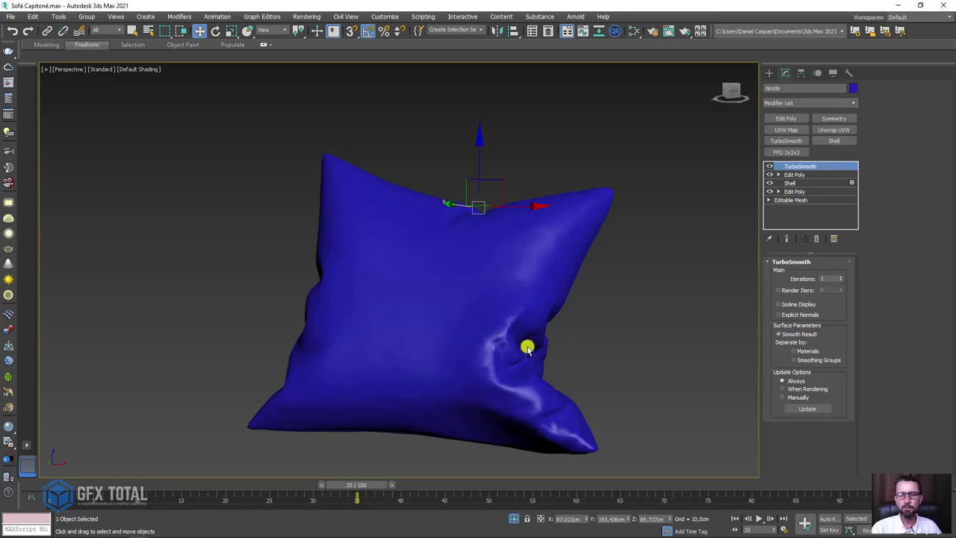
drag(362, 481, 30, 486)
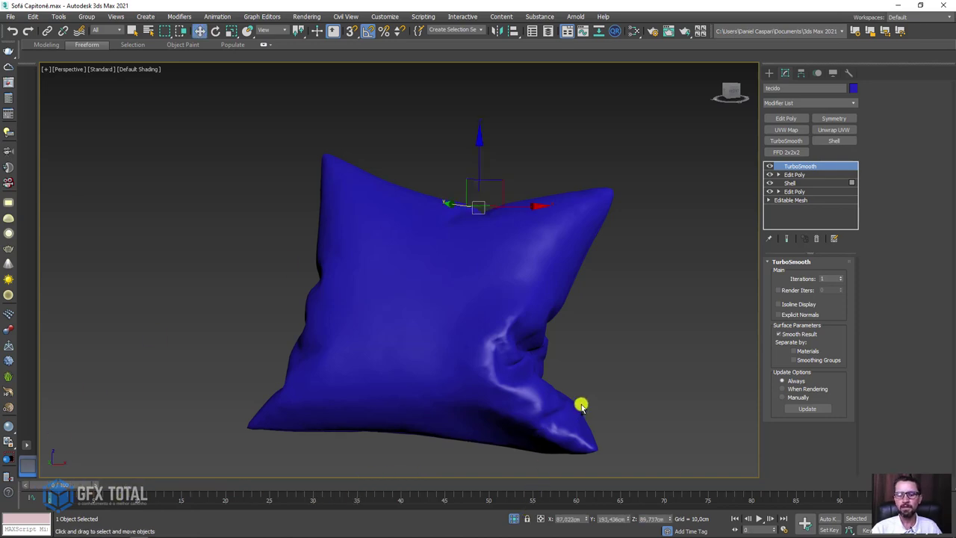
alt+middle_drag(581, 405, 548, 389)
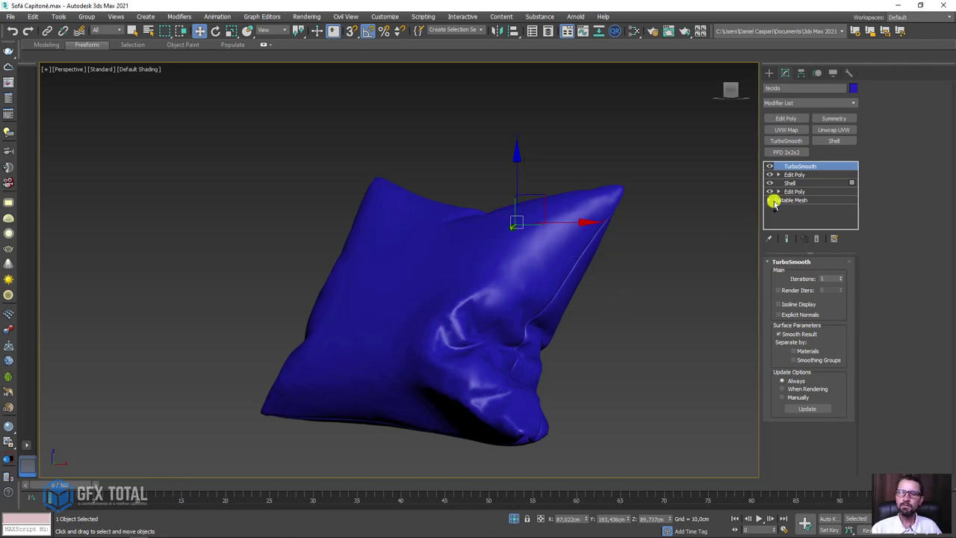
Add an Unwrap UVW modifier to the cushion below TurboSmooth
click(789, 174)
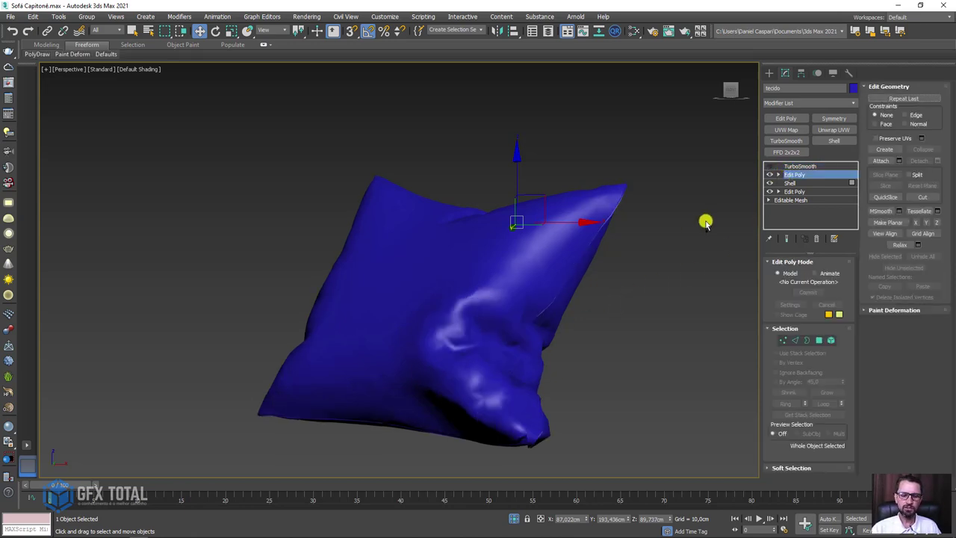
key(F4)
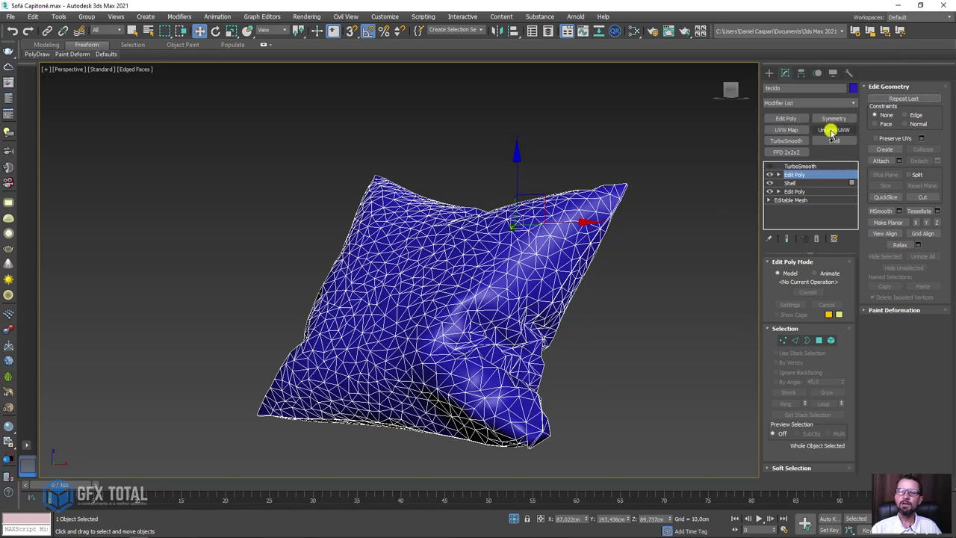
click(834, 129)
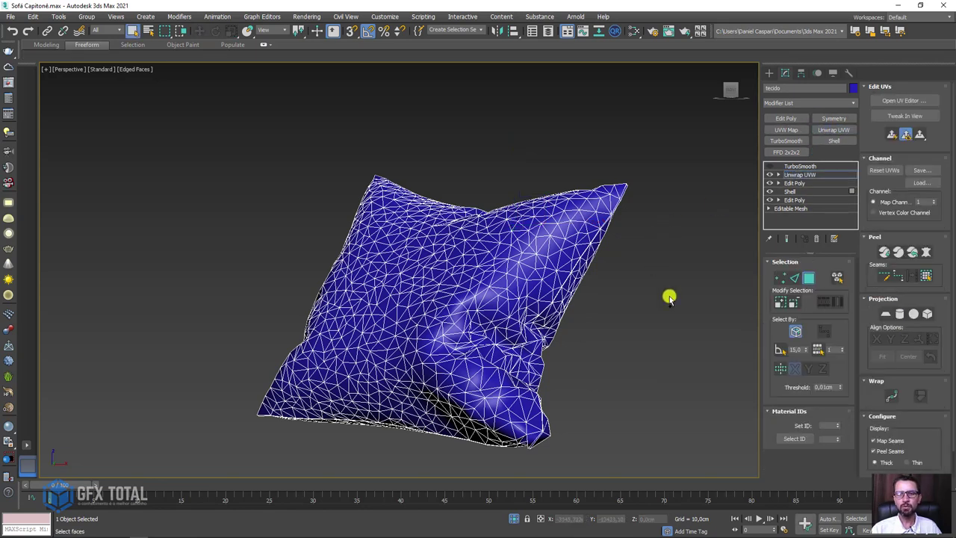
mouse_move(668, 297)
alt+middle_down()
mouse_move(620, 299)
mouse_move(636, 311)
alt+middle_up()
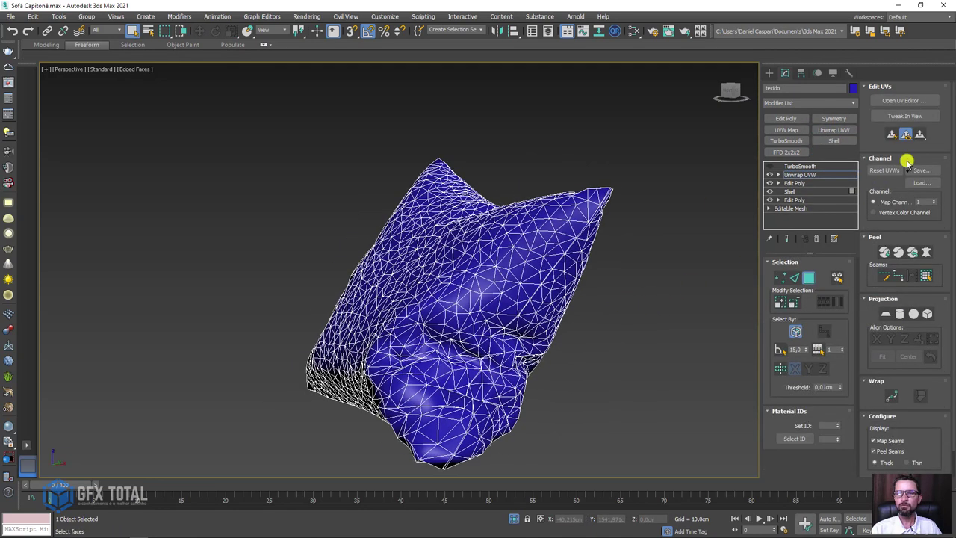
In the UV Editor, select the cushion's UV island and move it onto the texture tile
click(899, 102)
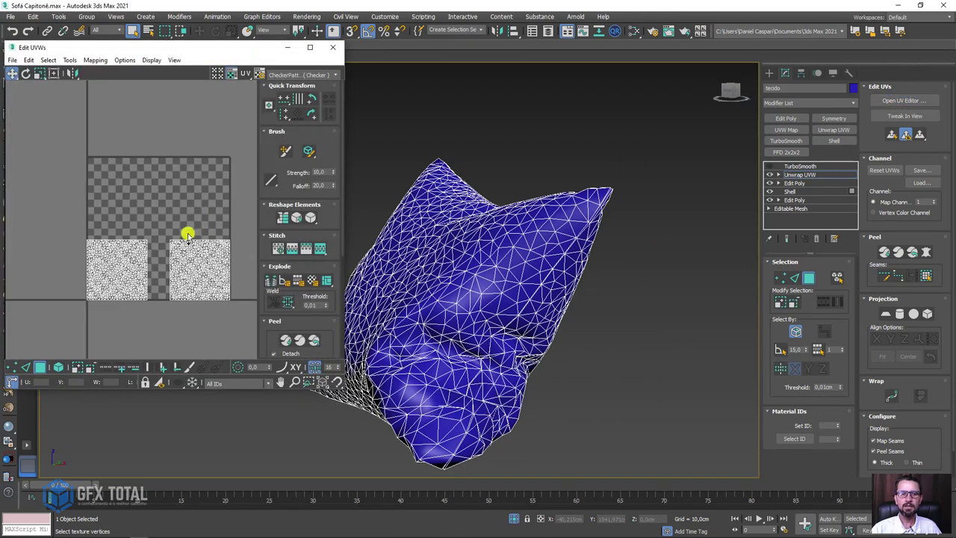
drag(151, 209, 248, 303)
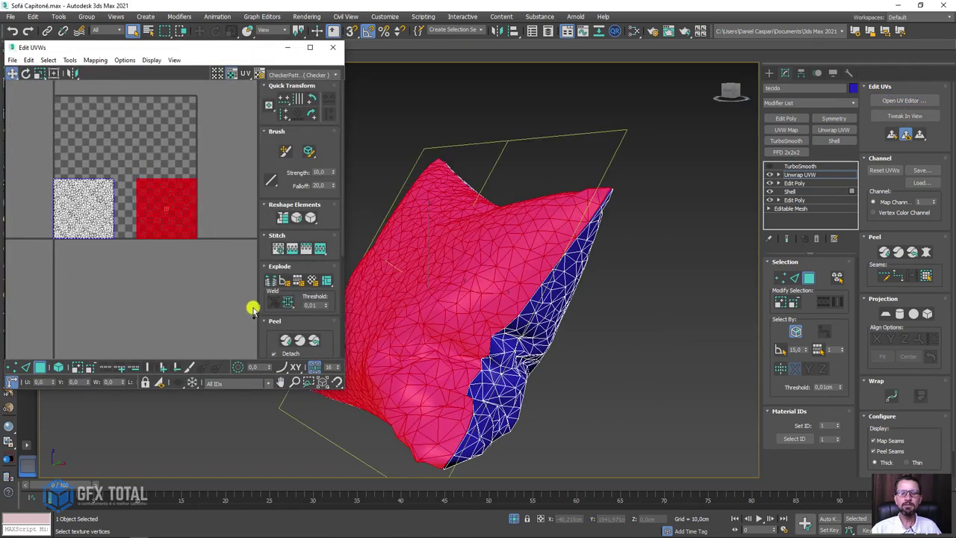
middle_drag(158, 244, 224, 242)
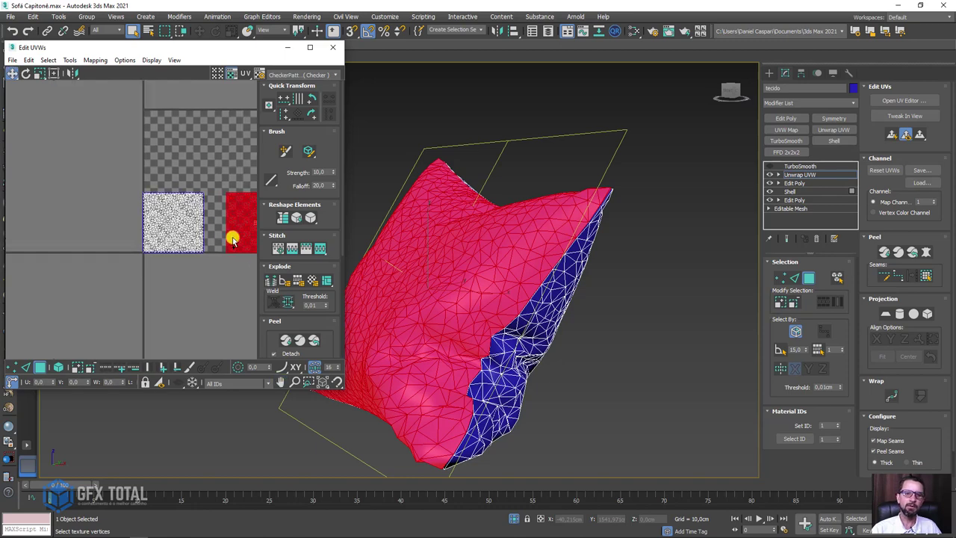
drag(233, 239, 154, 235)
scroll(153, 211, up, 4)
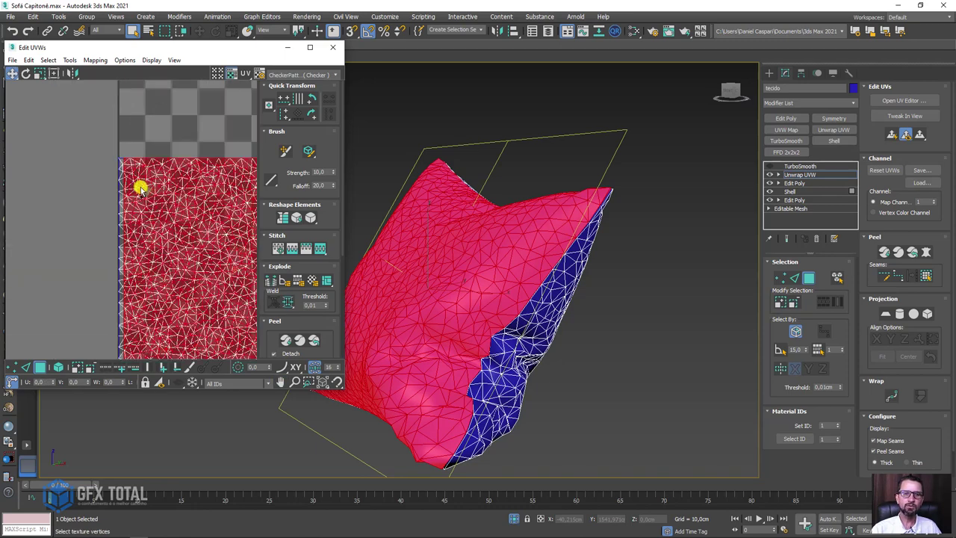
drag(135, 190, 134, 190)
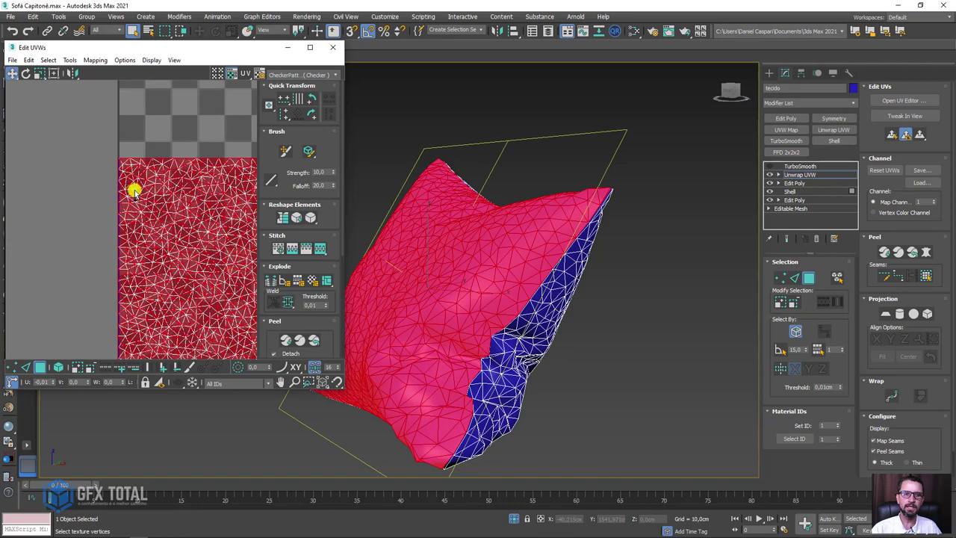
scroll(131, 195, down, 3)
scroll(130, 205, down, 2)
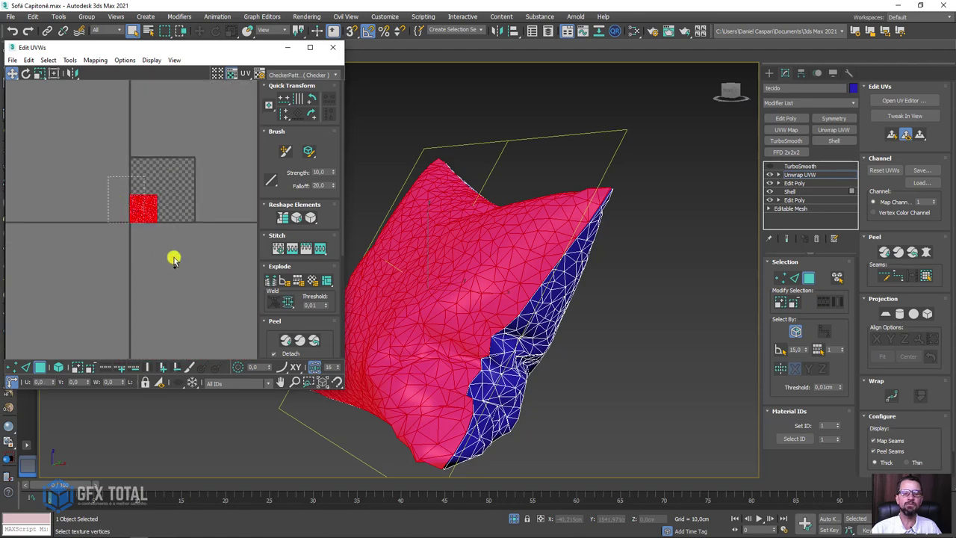
click(171, 258)
mouse_move(159, 211)
mouse_down()
mouse_move(198, 159)
mouse_move(170, 180)
mouse_up()
Scale the UV island to fill the tile and close the Edit UVWs window
click(39, 73)
scroll(171, 198, up, 3)
click(12, 72)
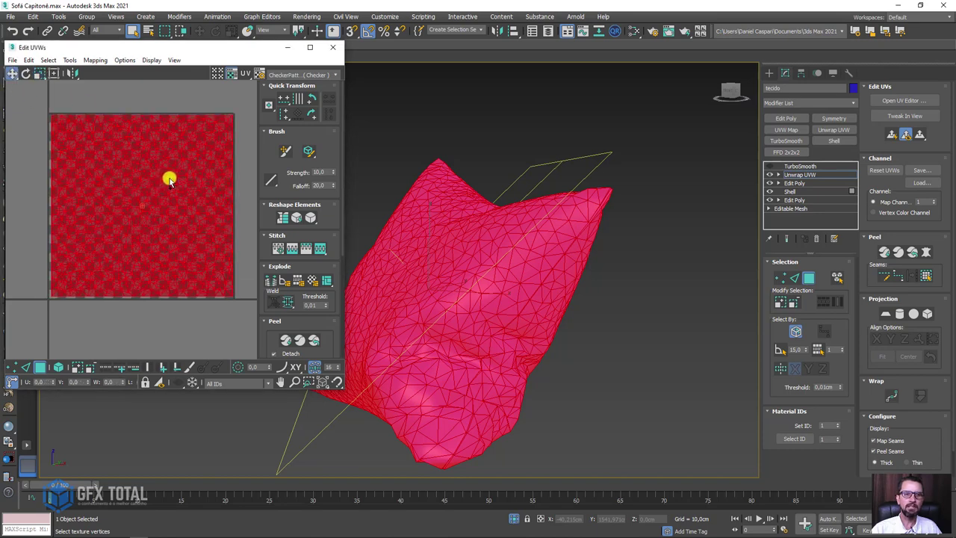
scroll(171, 180, down, 3)
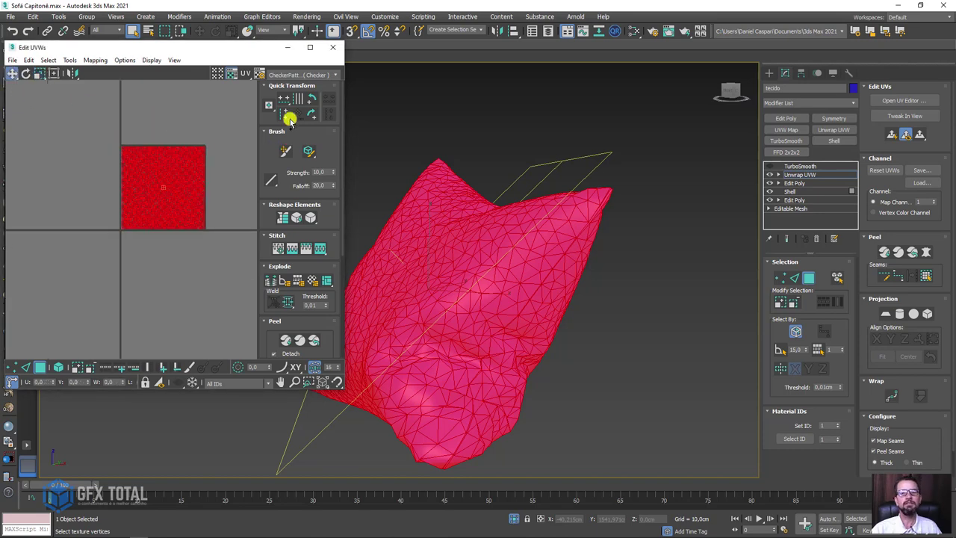
click(333, 49)
alt+middle_drag(421, 259, 783, 188)
Drag estampa.jpg from the texture folder onto the cushion and view it shaded
click(799, 174)
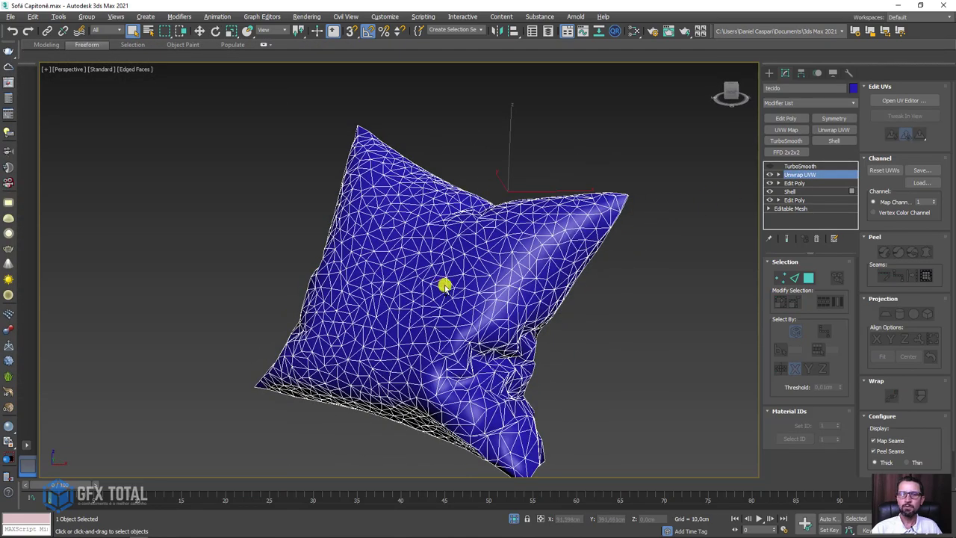
alt+middle_drag(446, 284, 422, 209)
scroll(448, 221, down, 3)
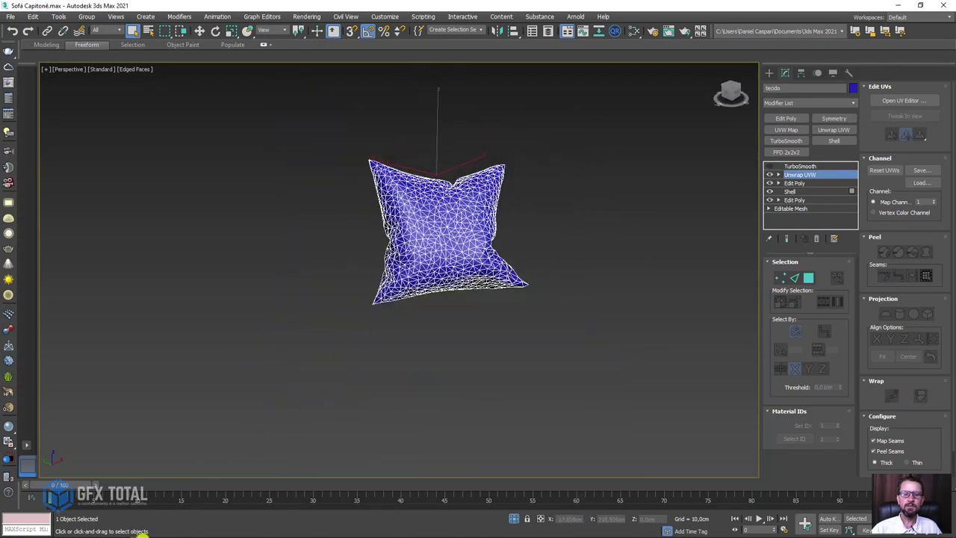
mouse_move(140, 533)
click(104, 529)
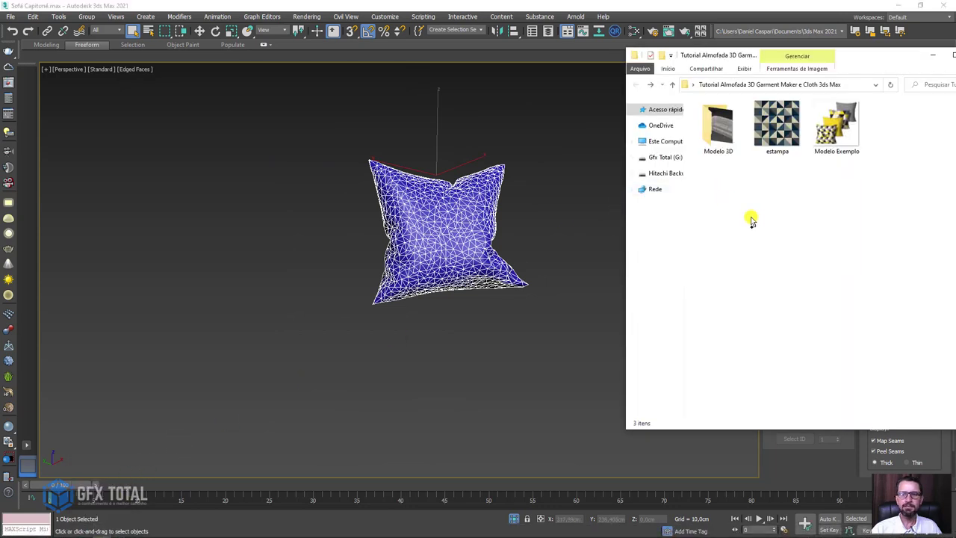
mouse_move(777, 123)
mouse_down()
mouse_move(594, 295)
mouse_move(478, 237)
mouse_up()
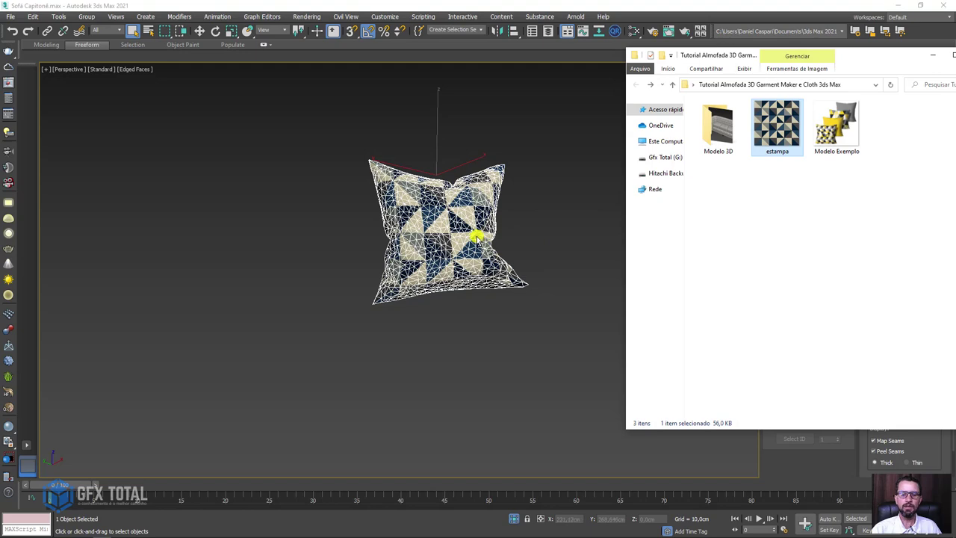
click(476, 238)
key(F4)
scroll(482, 253, up, 5)
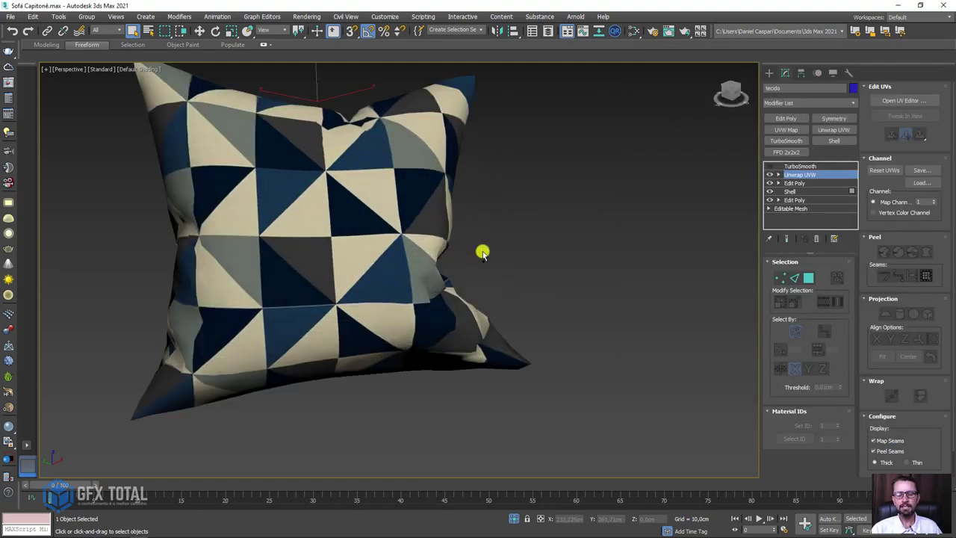
mouse_move(483, 252)
alt+middle_down()
mouse_move(405, 271)
mouse_move(537, 236)
mouse_move(465, 277)
mouse_move(449, 274)
mouse_move(543, 304)
mouse_move(503, 304)
alt+middle_up()
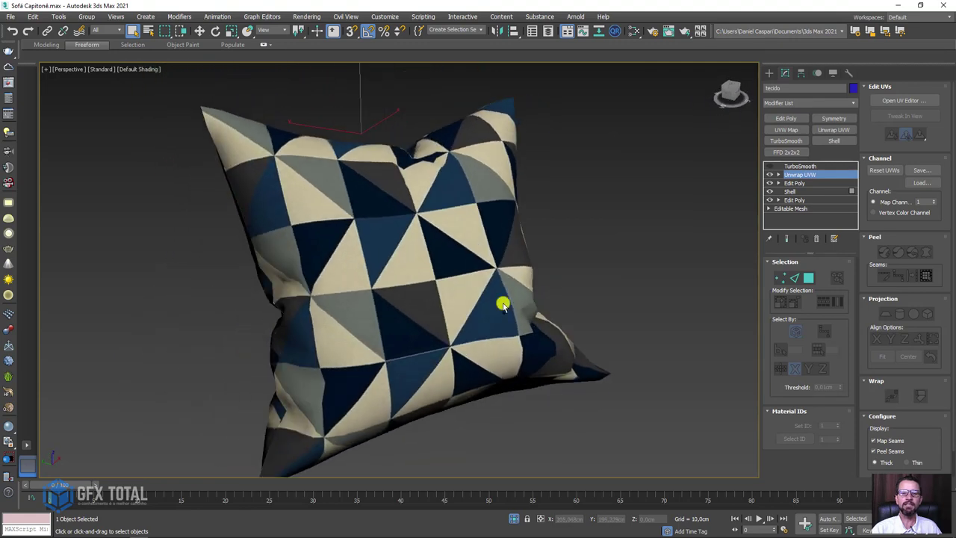
Drag the Modelo Exemplo image onto the cushion and view it from the front
click(143, 519)
mouse_move(844, 144)
mouse_down()
mouse_move(495, 284)
mouse_move(426, 262)
mouse_up()
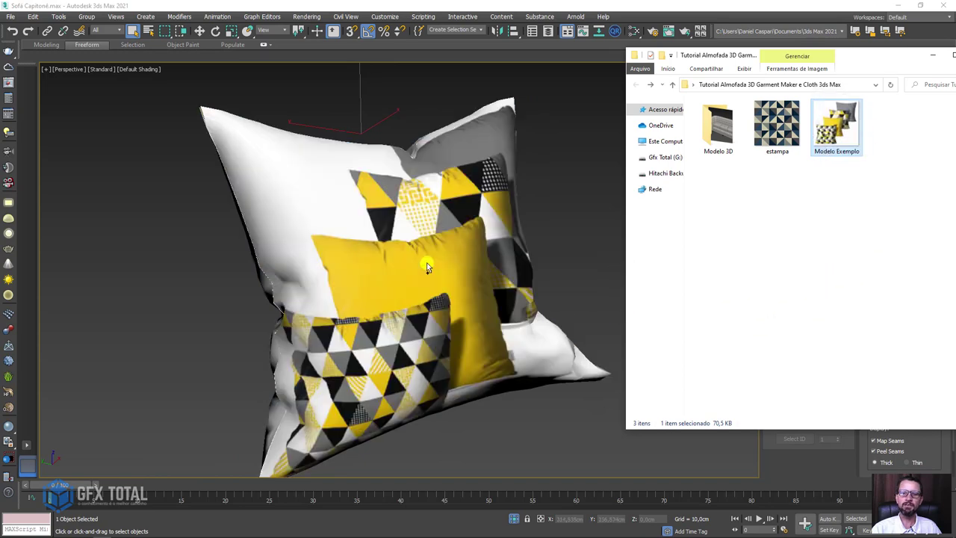
mouse_move(493, 311)
alt+middle_down()
mouse_move(440, 321)
mouse_move(460, 275)
mouse_move(630, 277)
alt+middle_up()
mouse_move(497, 281)
alt+middle_down()
mouse_move(527, 281)
mouse_move(584, 203)
alt+middle_up()
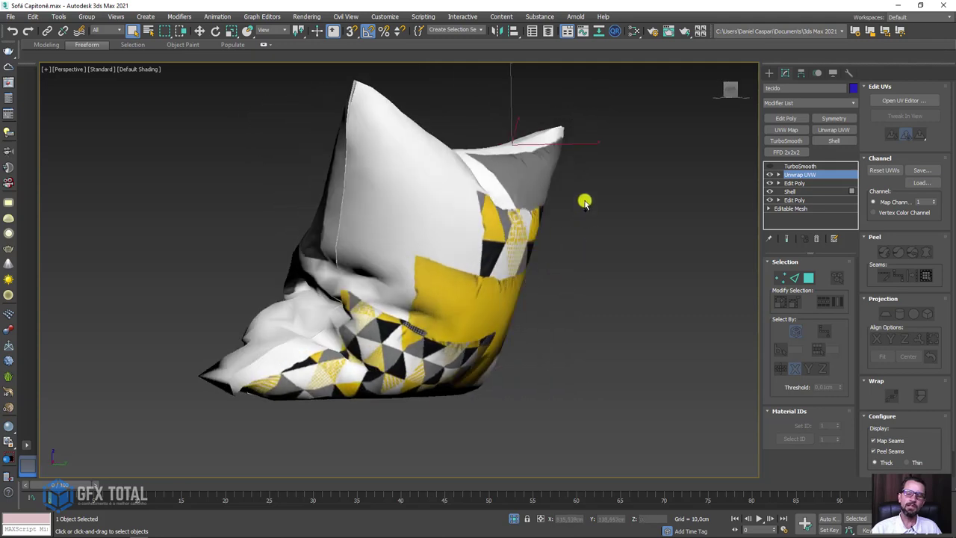
mouse_move(325, 382)
alt+middle_down()
mouse_move(455, 331)
mouse_move(510, 331)
alt+middle_up()
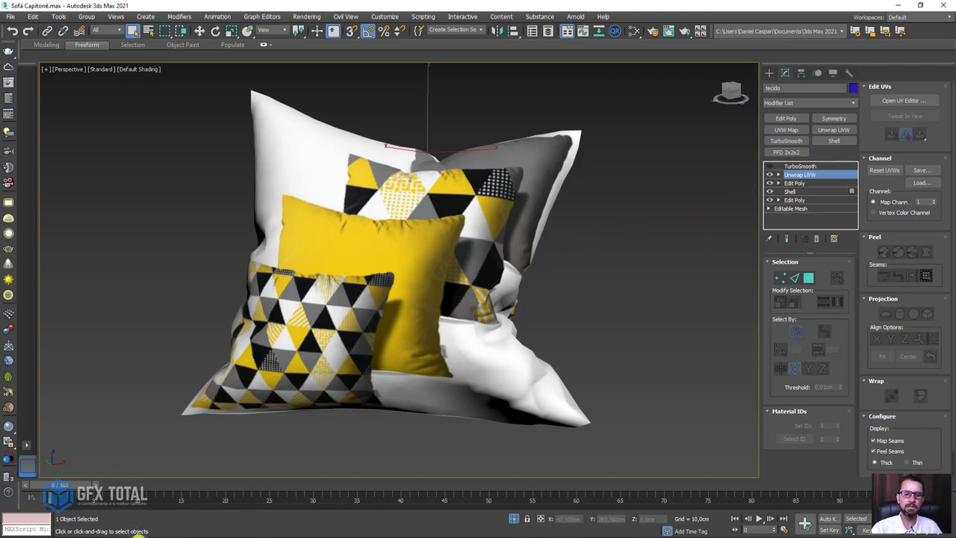
Reassign the triangle-print material to the cushion in the Slate Material Editor
click(634, 30)
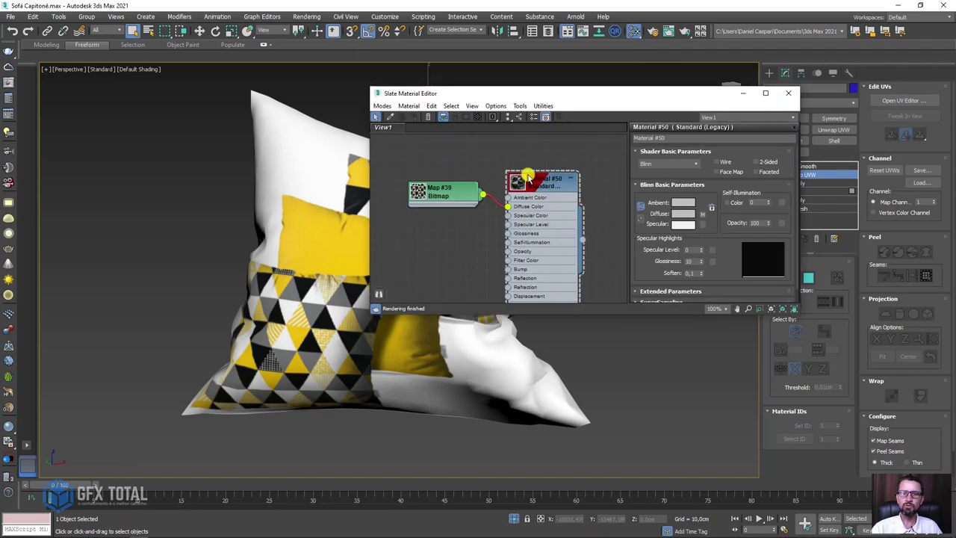
drag(566, 351, 509, 361)
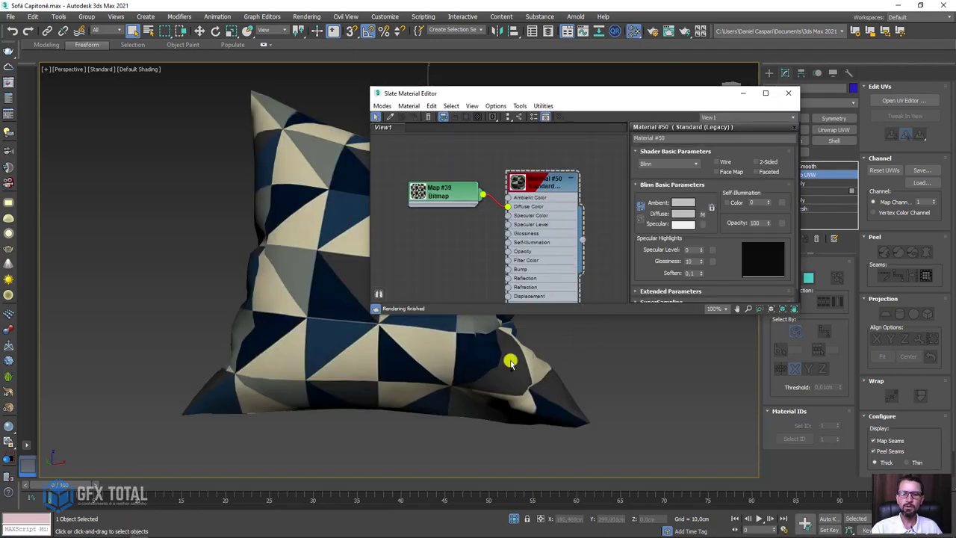
click(788, 93)
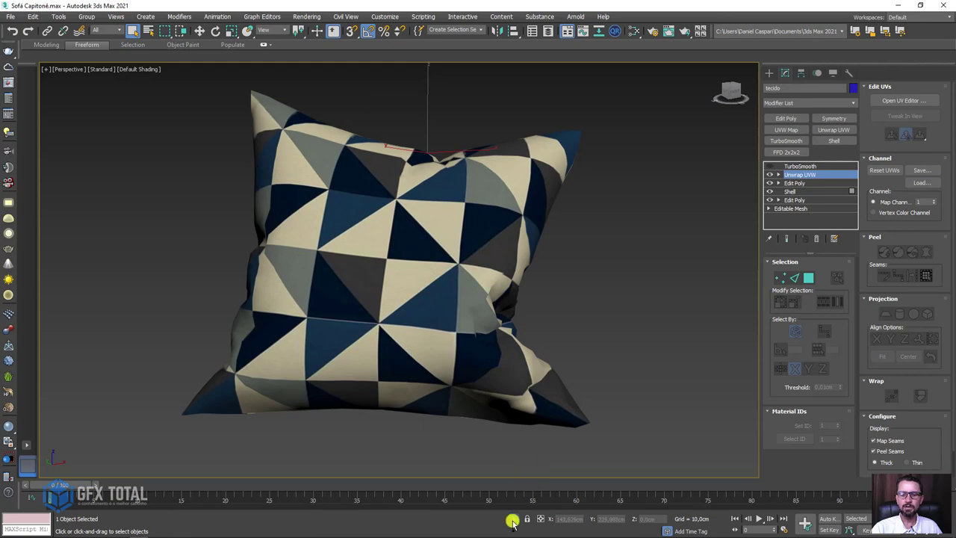
click(513, 521)
scroll(523, 370, down, 5)
mouse_move(522, 363)
alt+middle_down()
mouse_move(465, 327)
mouse_move(506, 421)
mouse_move(474, 382)
mouse_move(455, 335)
mouse_move(523, 184)
alt+middle_up()
End Isolate to reveal the whole Chesterfield sofa, then select the cushion's TurboSmooth level
scroll(478, 339, up, 8)
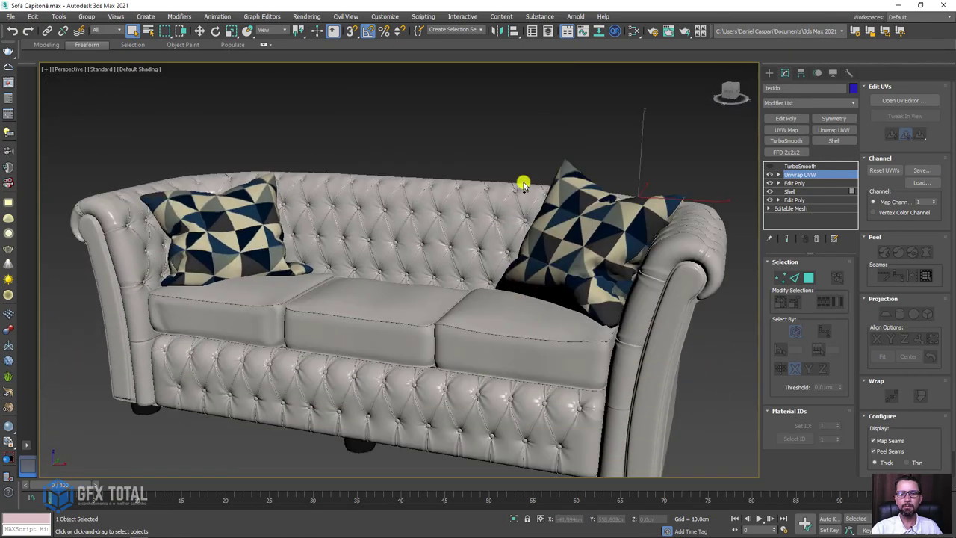
scroll(526, 209, down, 5)
scroll(530, 226, up, 2)
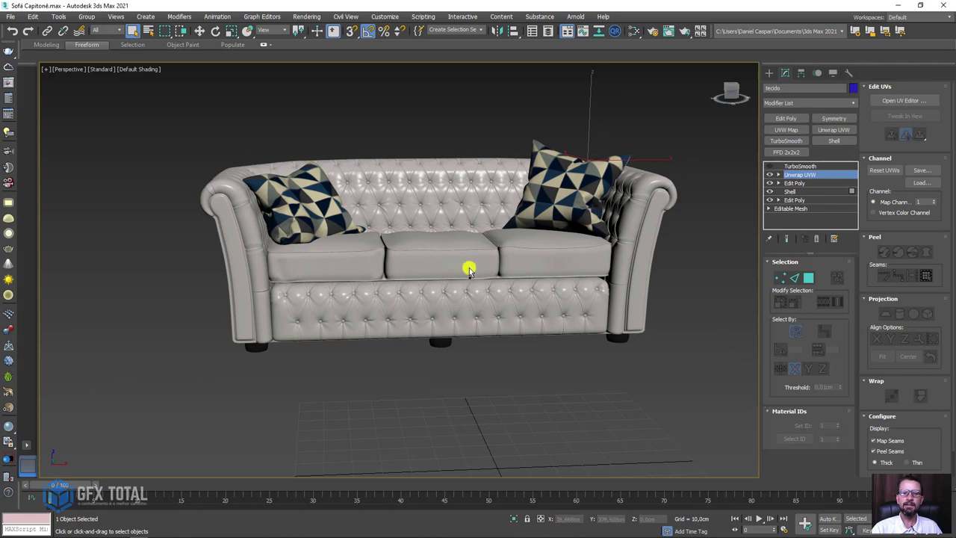
right_click(556, 292)
click(798, 167)
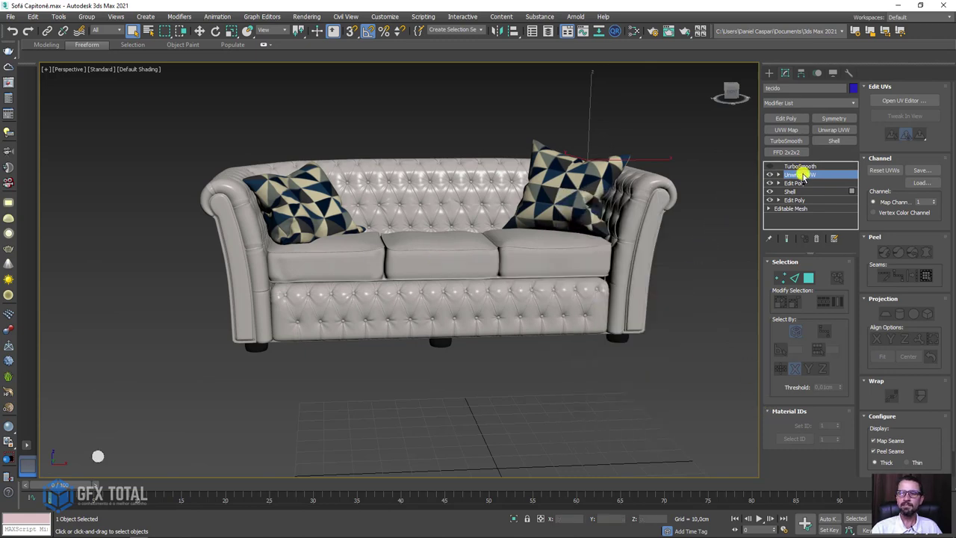
click(797, 166)
mouse_move(626, 214)
alt+middle_down()
mouse_move(584, 242)
mouse_move(576, 277)
alt+middle_up()
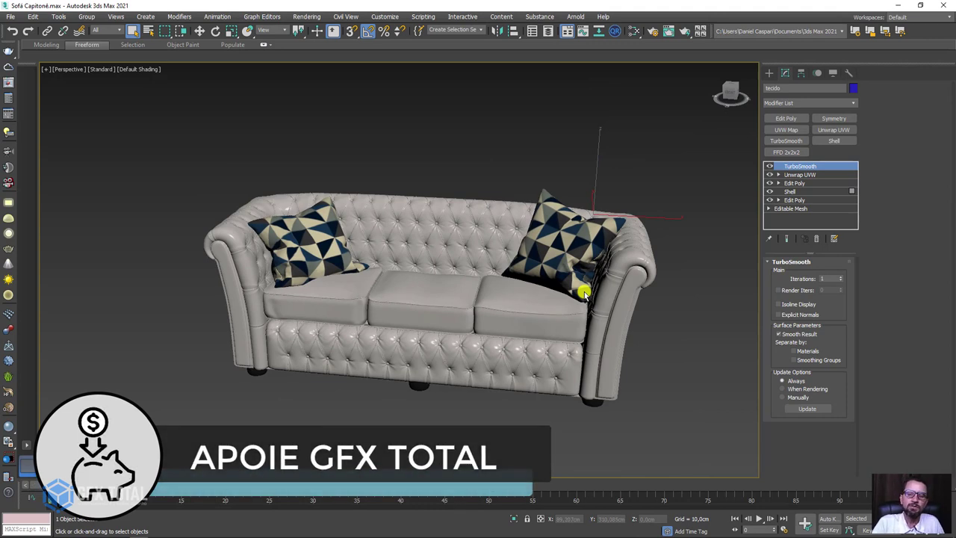